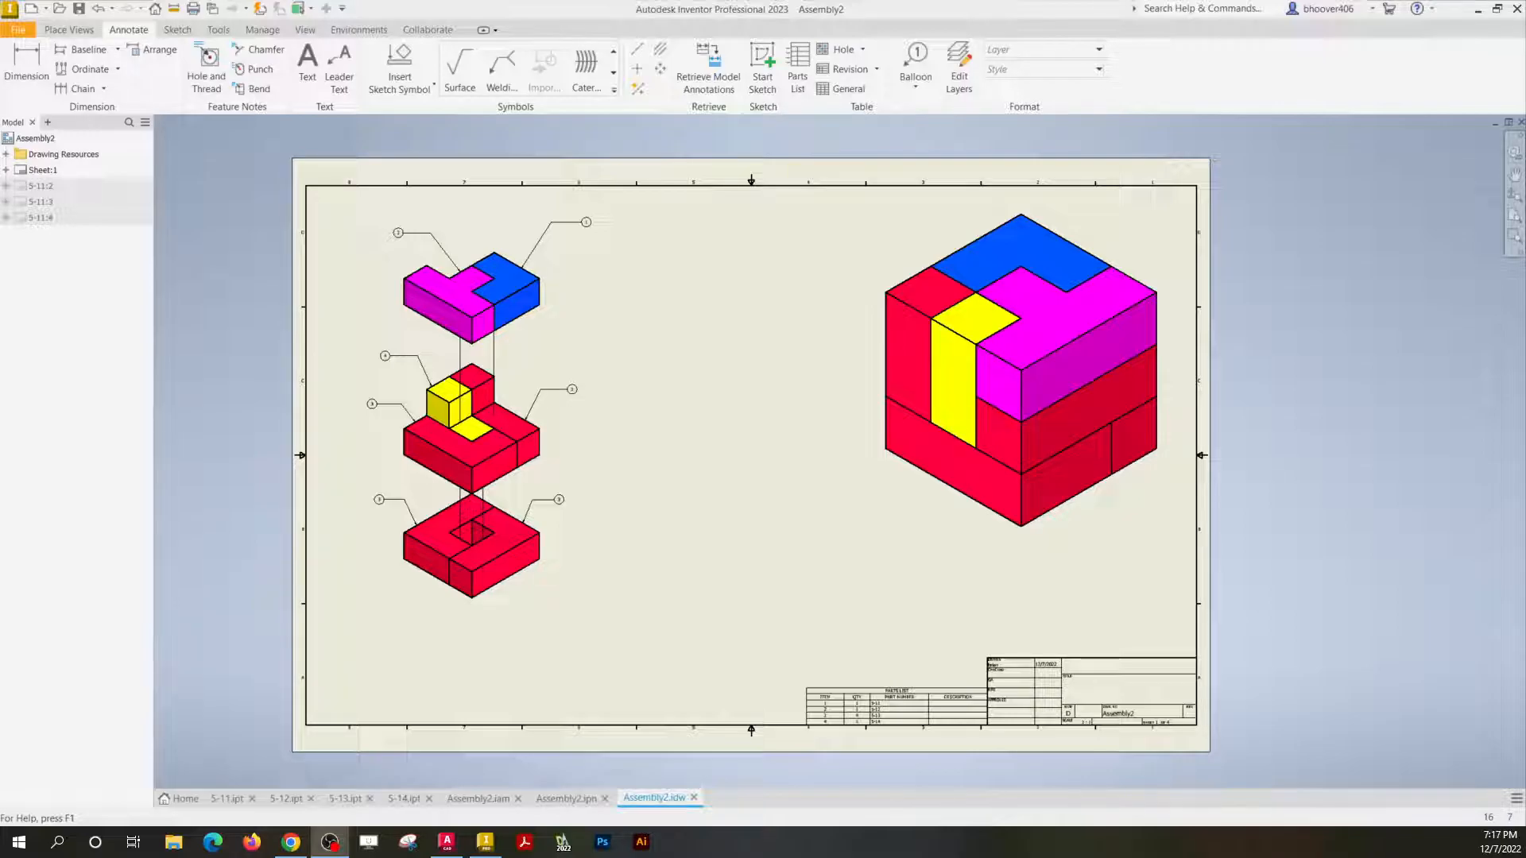
Start exporting the assembly drawing as a PDF and choose the Desktop as the save location.
left_click(584, 394)
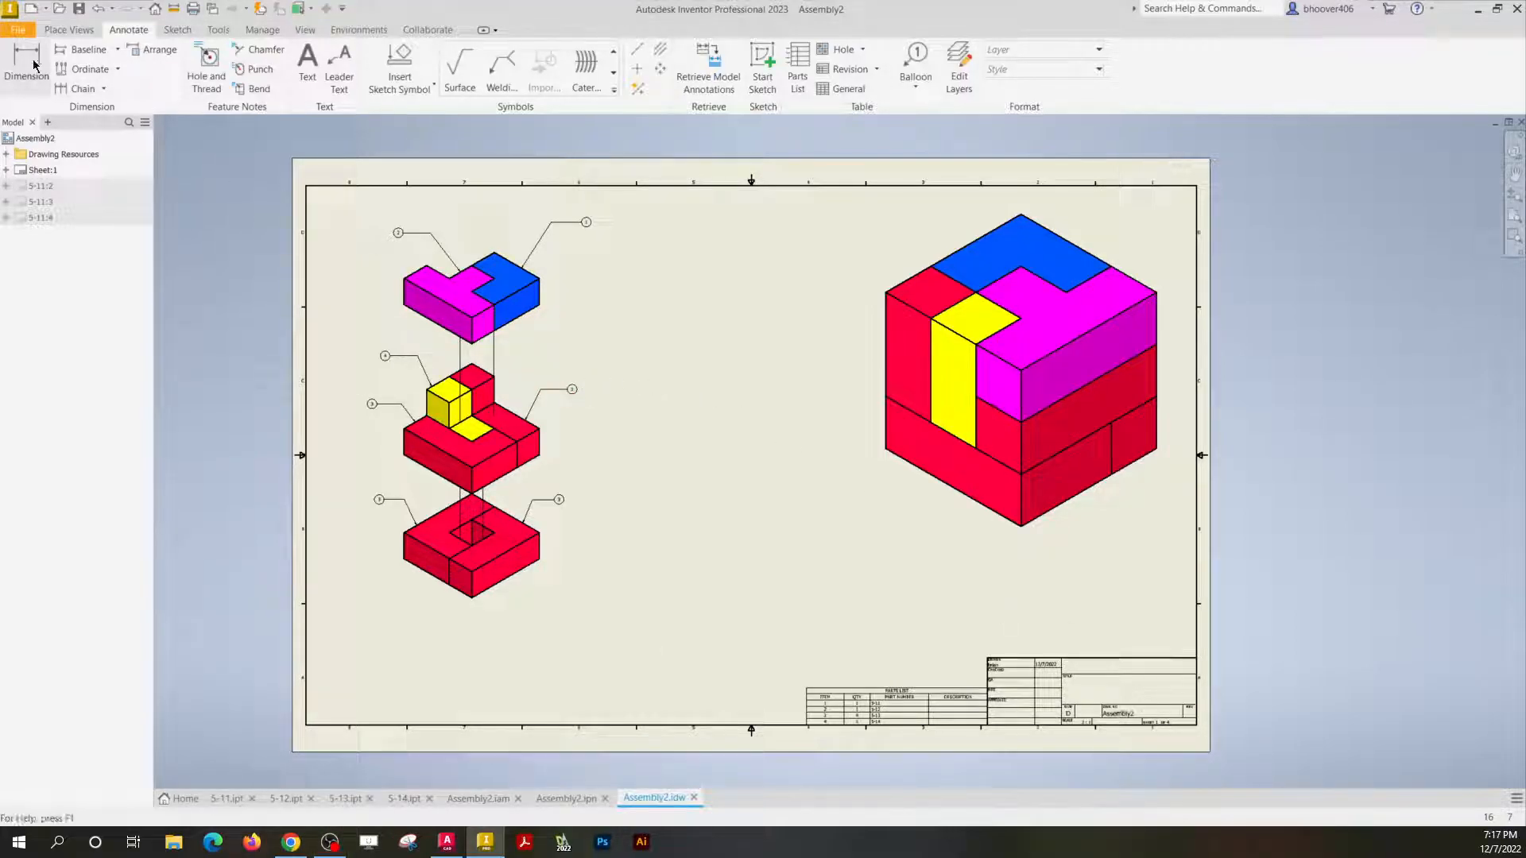
left_click(18, 30)
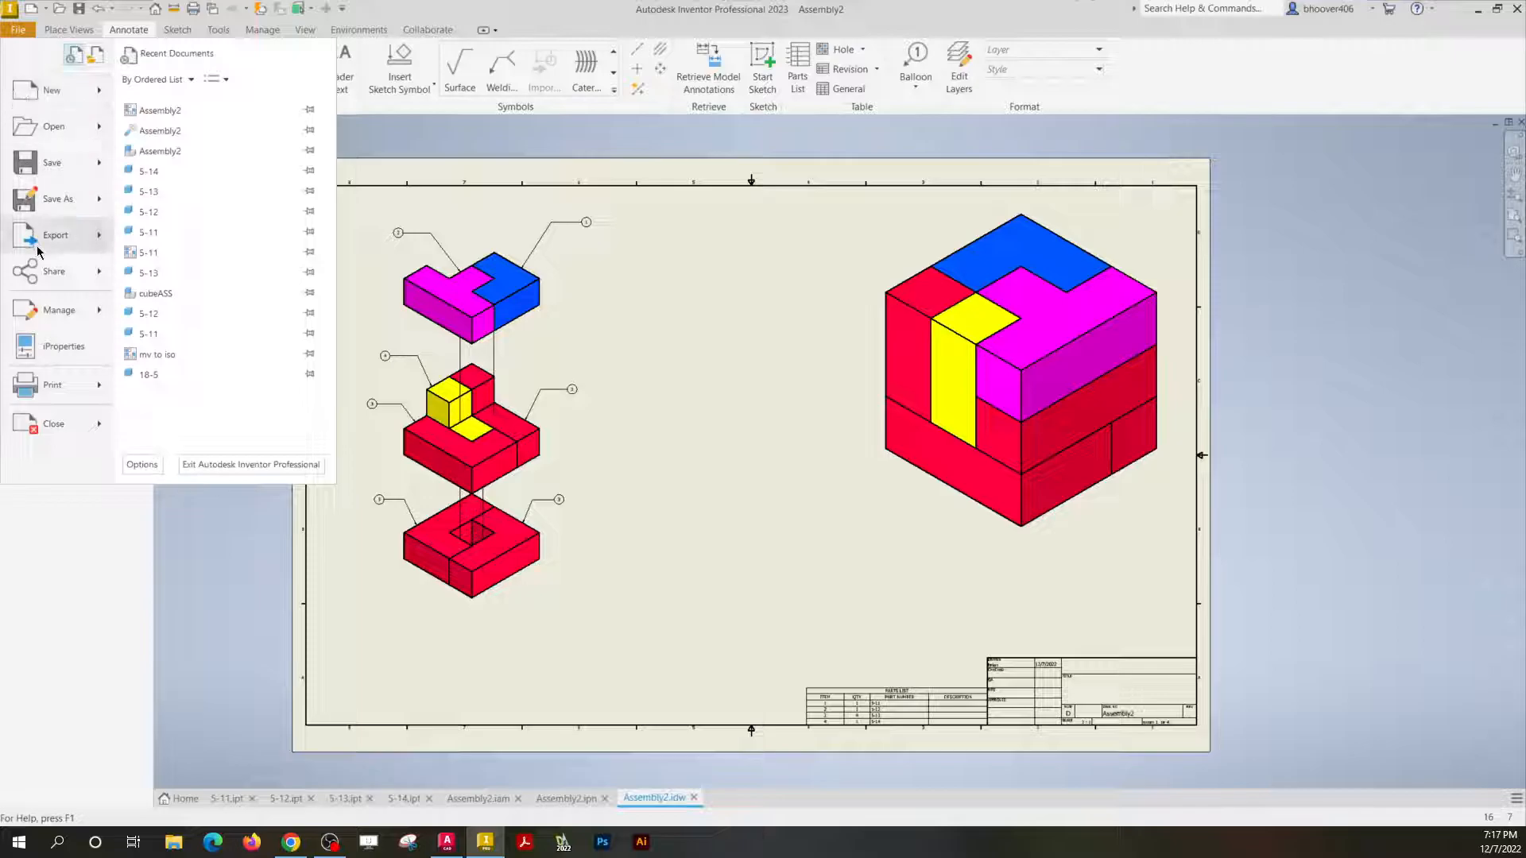
mouse_move(39, 255)
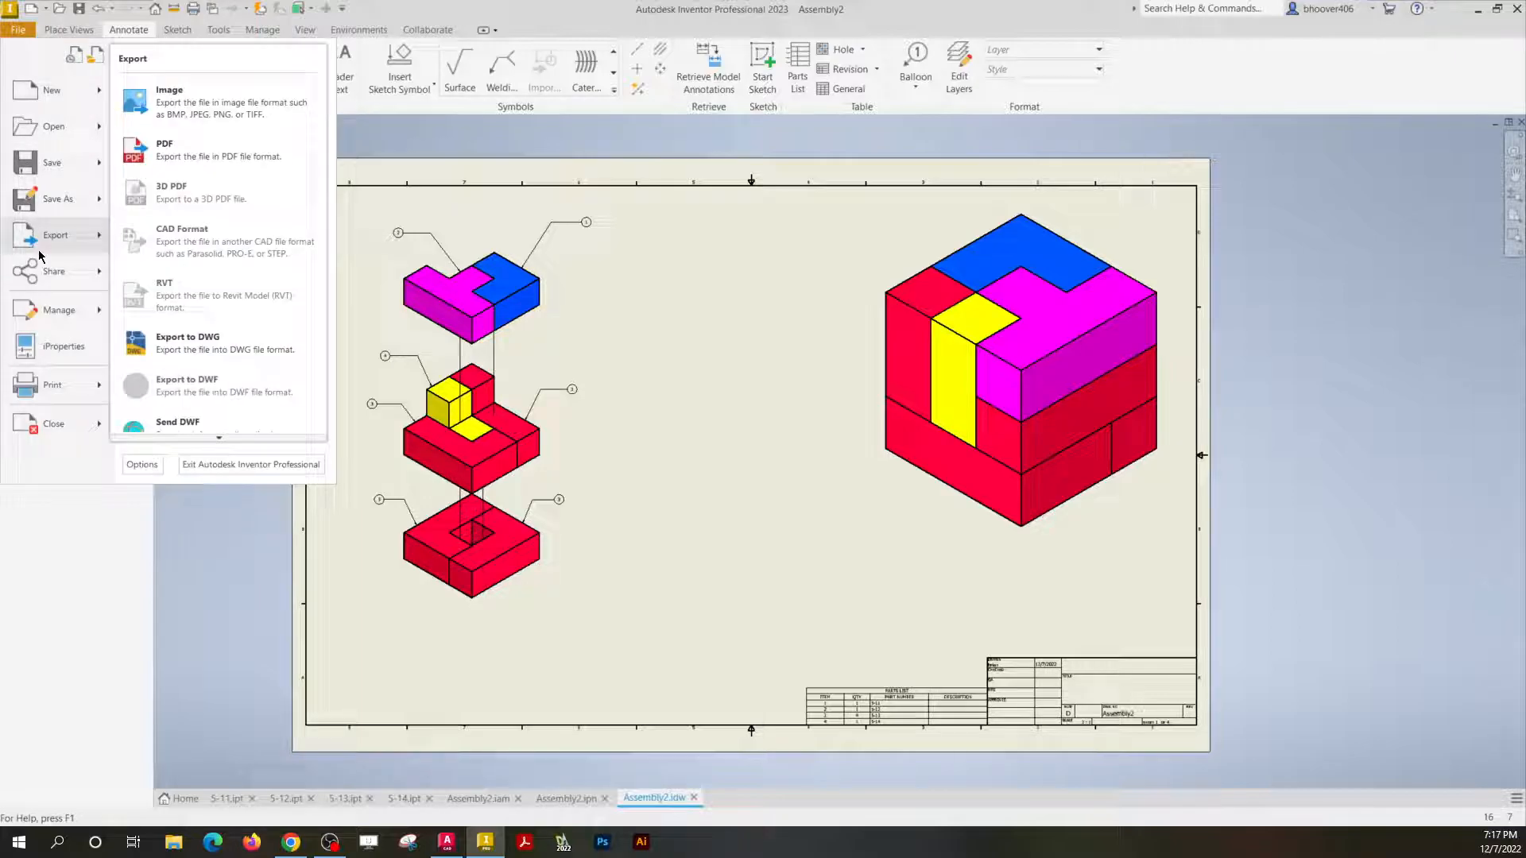
left_click(166, 151)
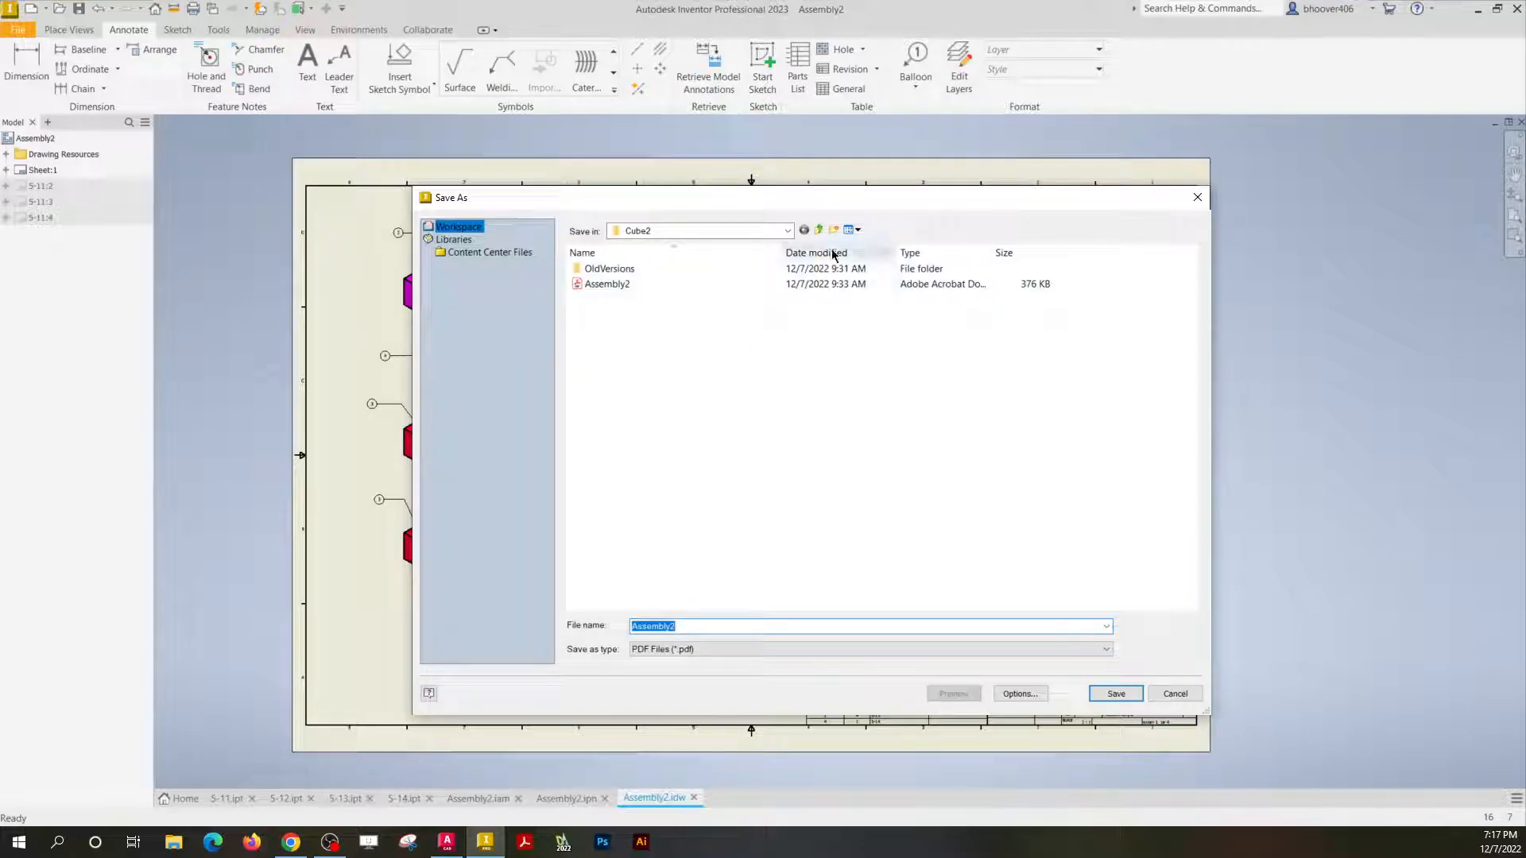
left_click(819, 230)
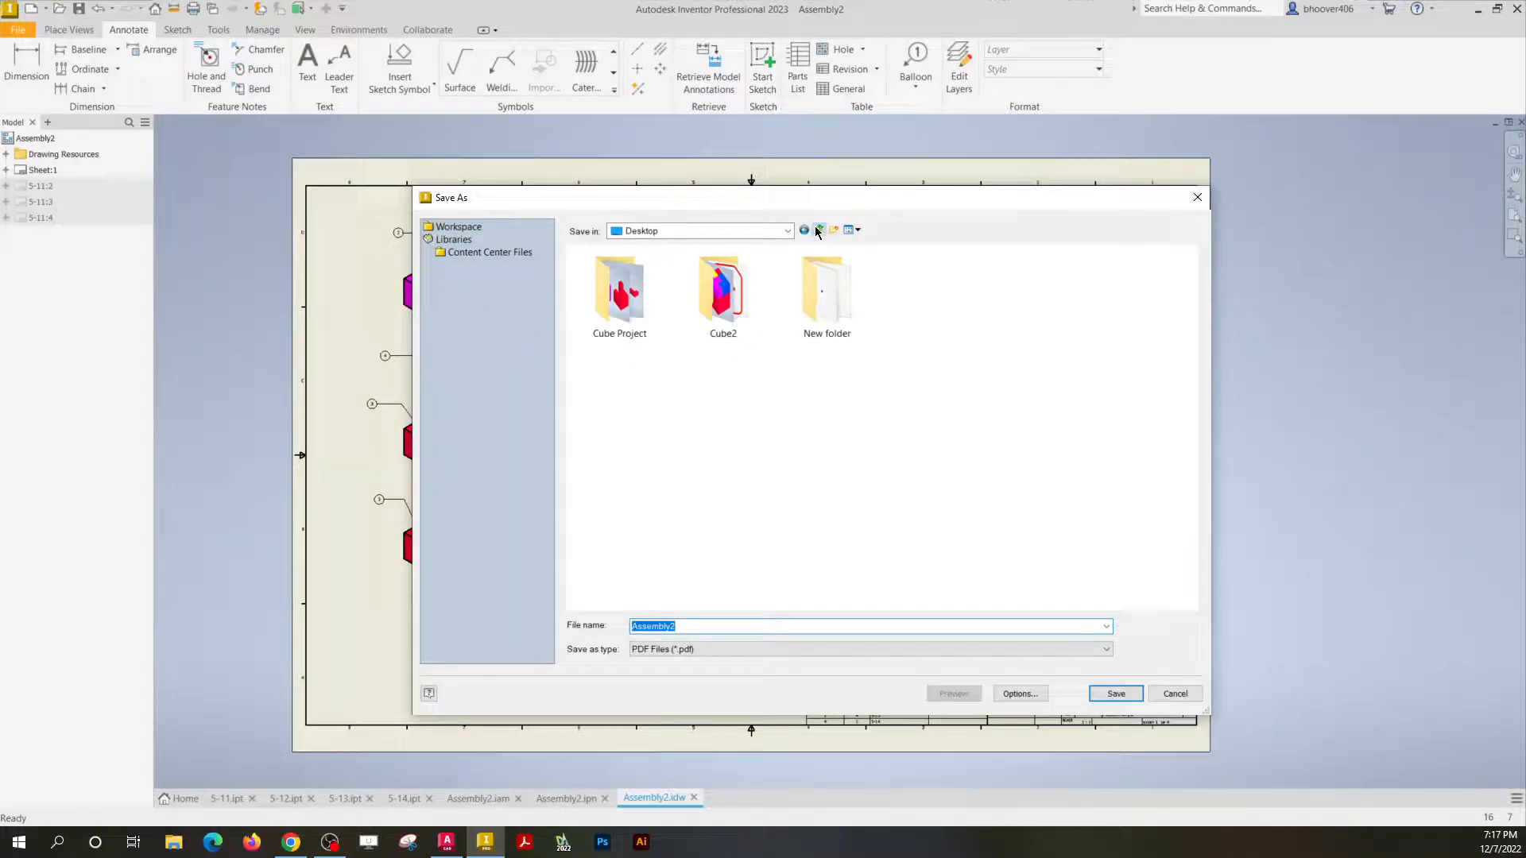
Create a new folder named portfolio on the Desktop from within the save dialog.
right_click(671, 458)
mouse_move(757, 668)
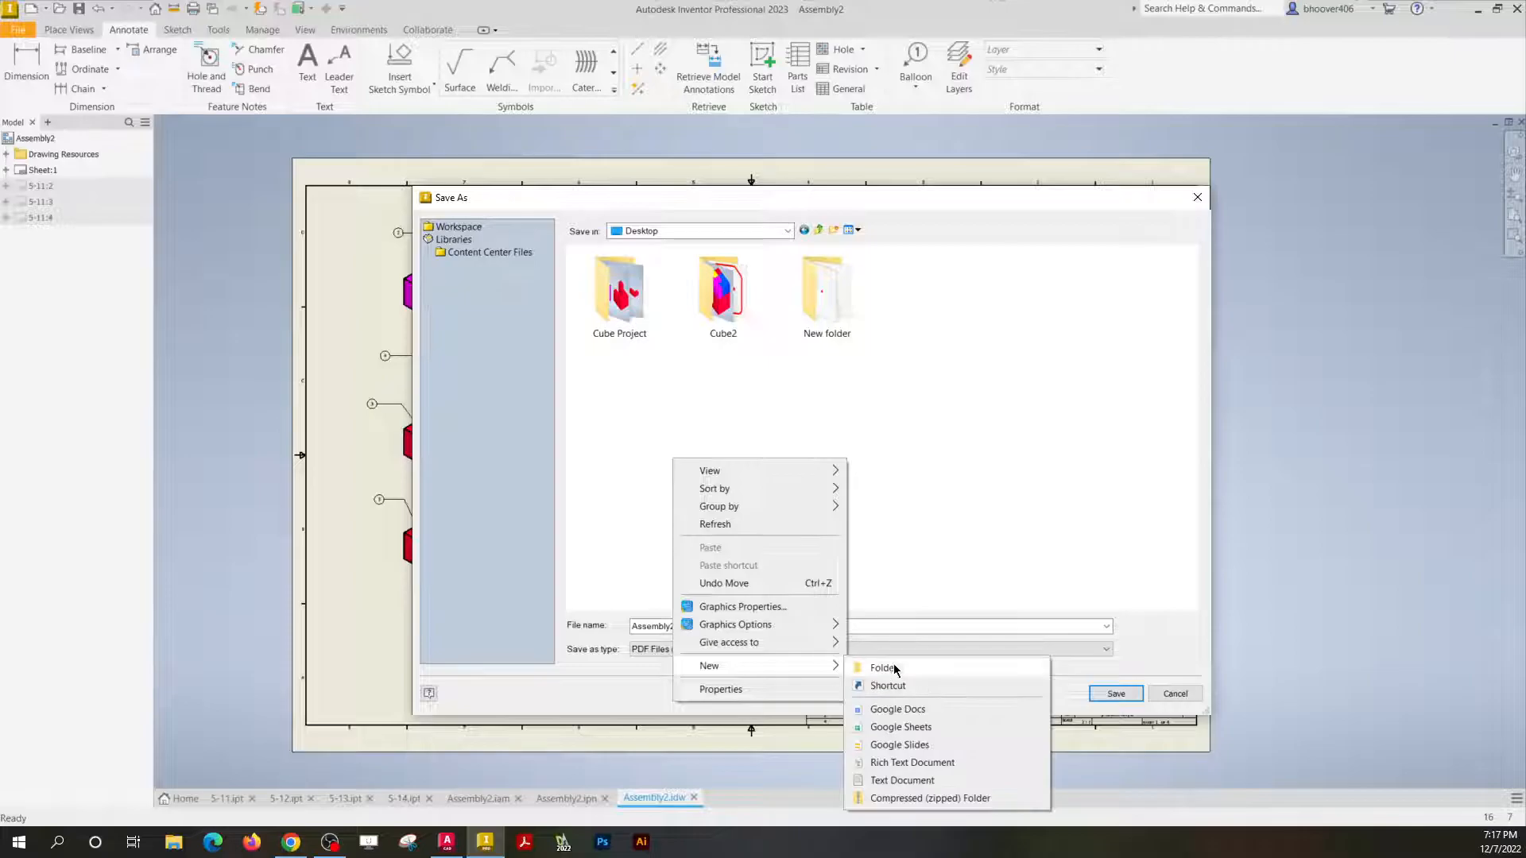
left_click(890, 668)
type("port")
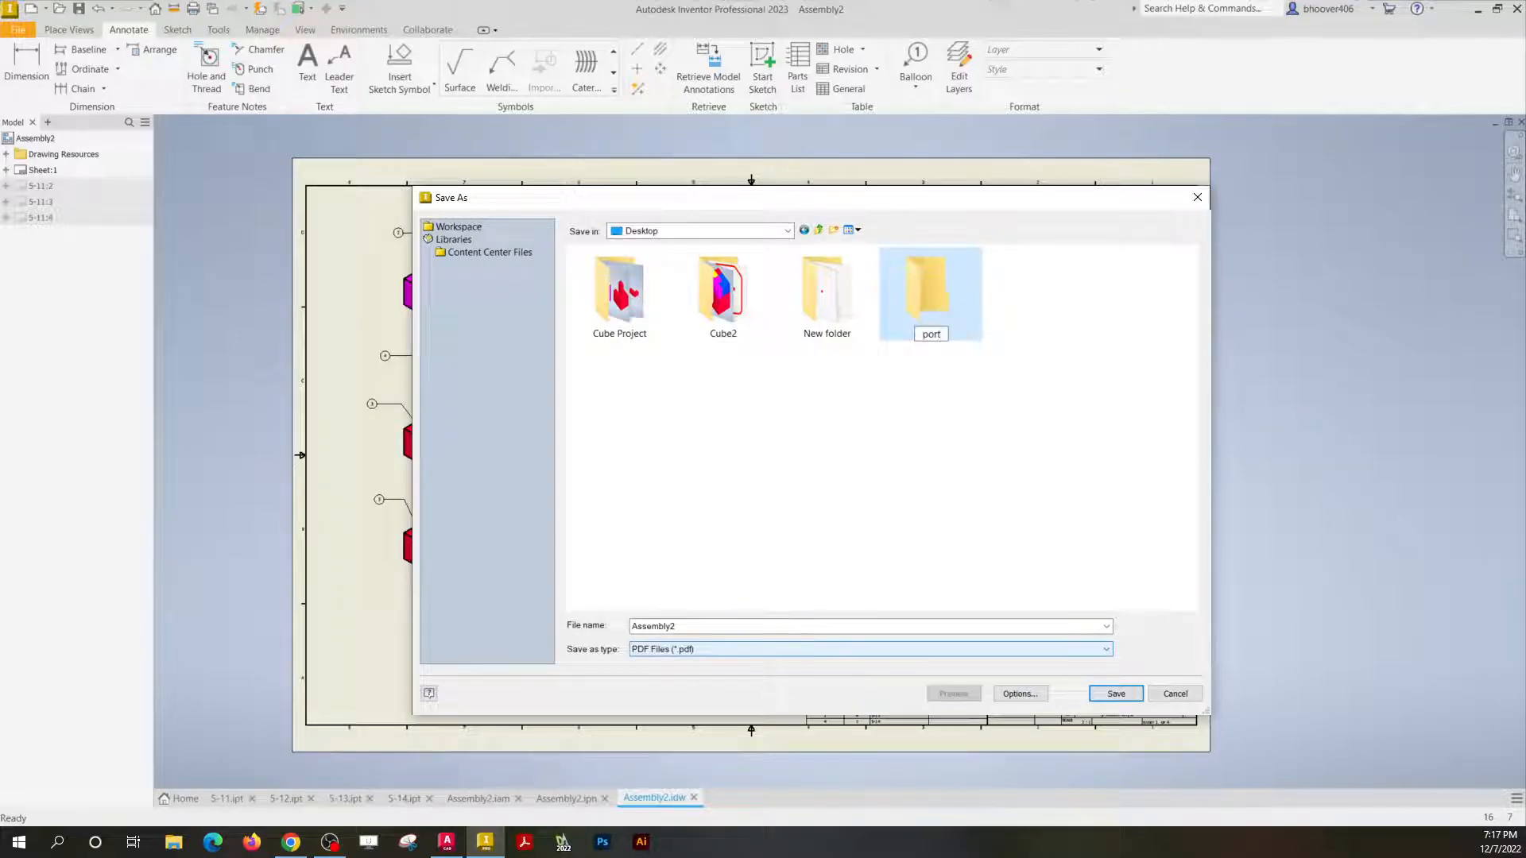
type("folio")
key("Return")
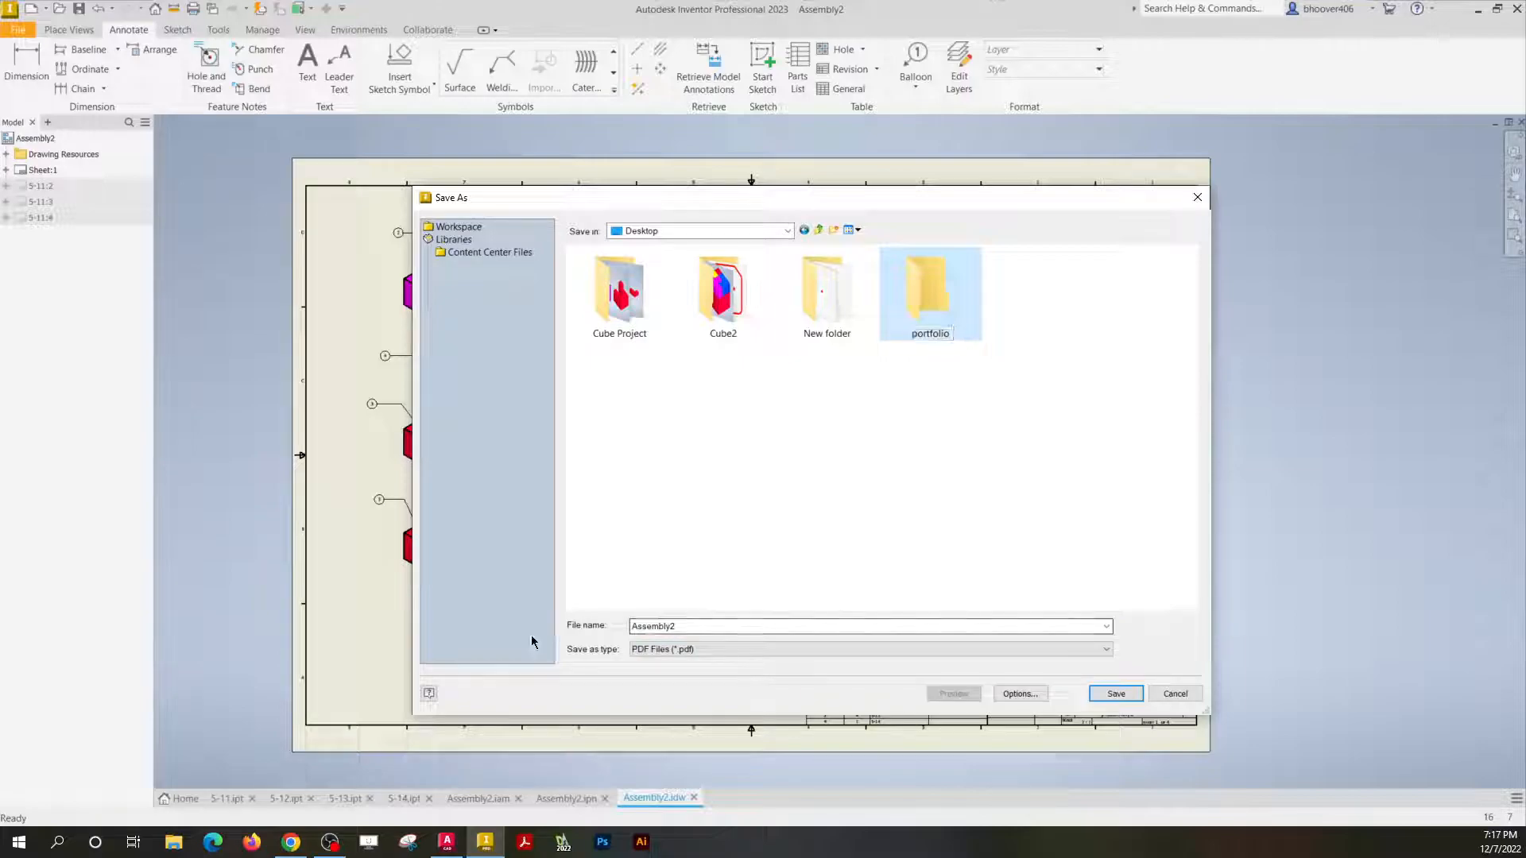
Save the PDF as inventor in the portfolio folder, with all sheets included at 400 DPI vector resolution.
double_click(653, 626)
type("in")
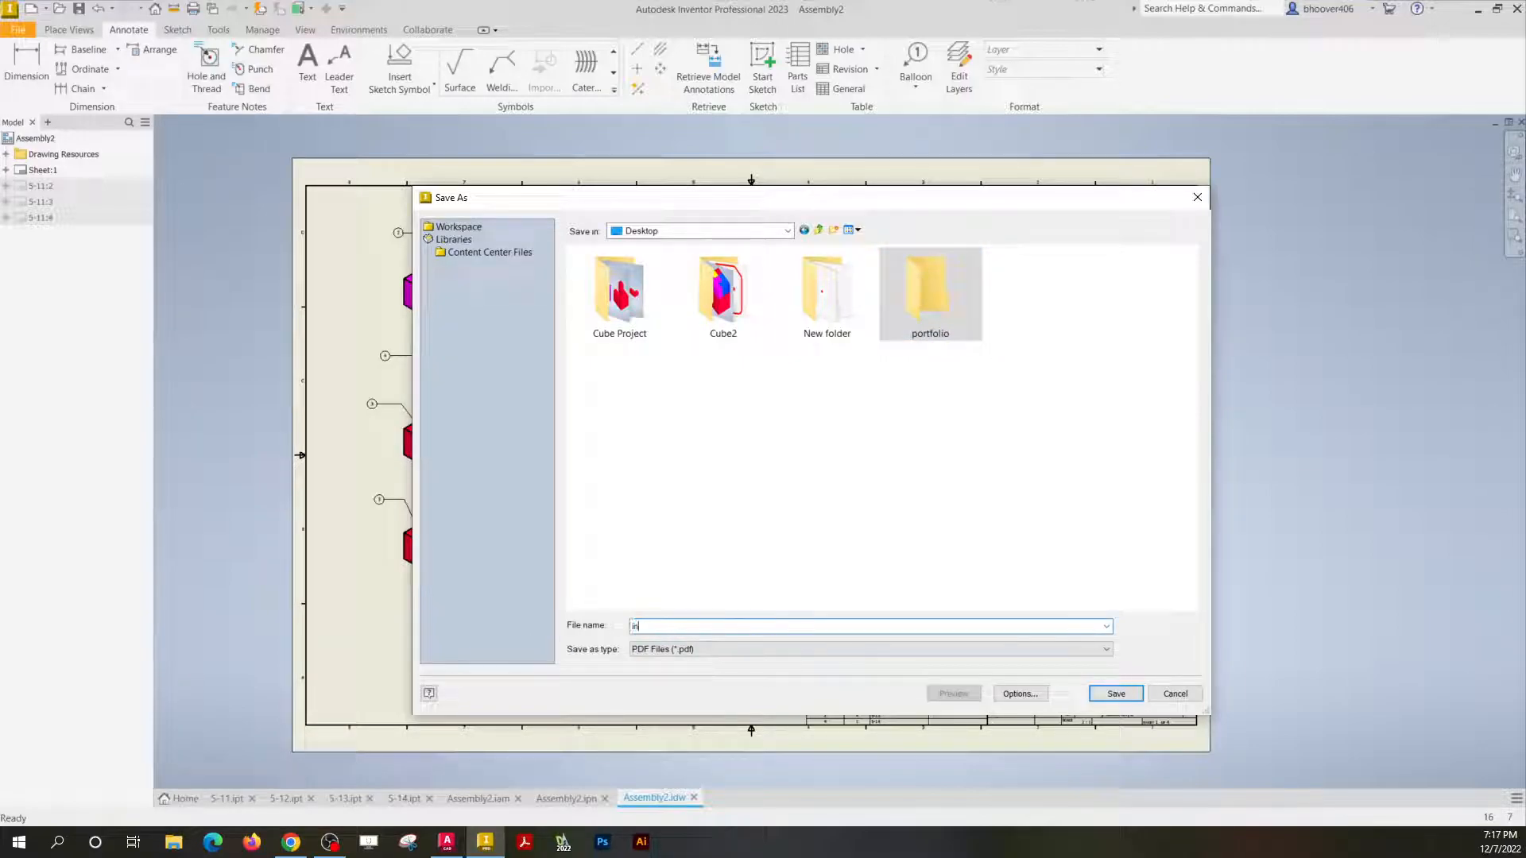
type("venmo")
type("r")
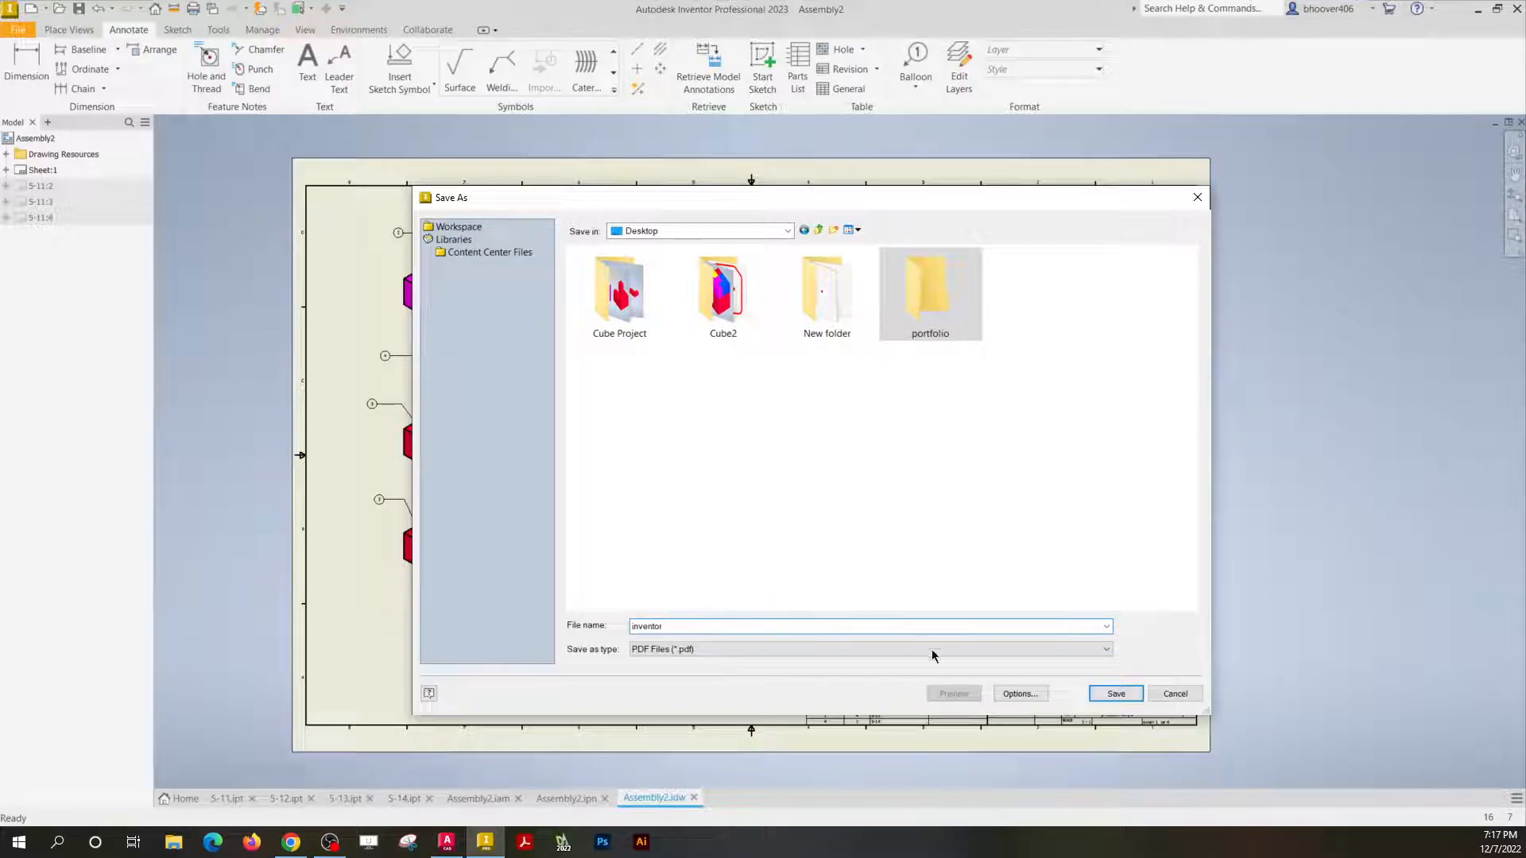
double_click(893, 295)
left_click(1017, 695)
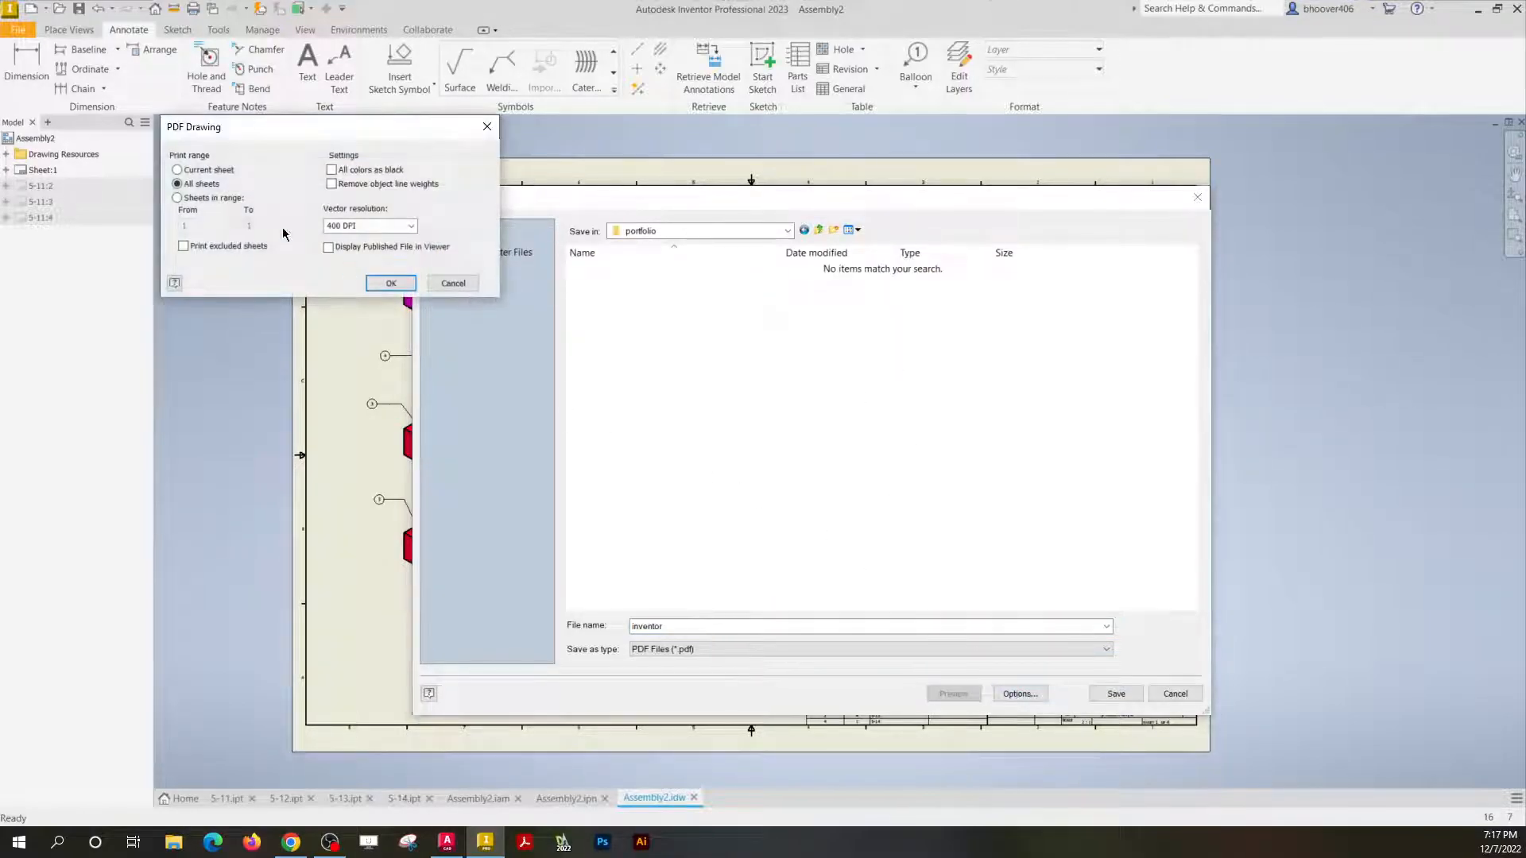
left_click(390, 284)
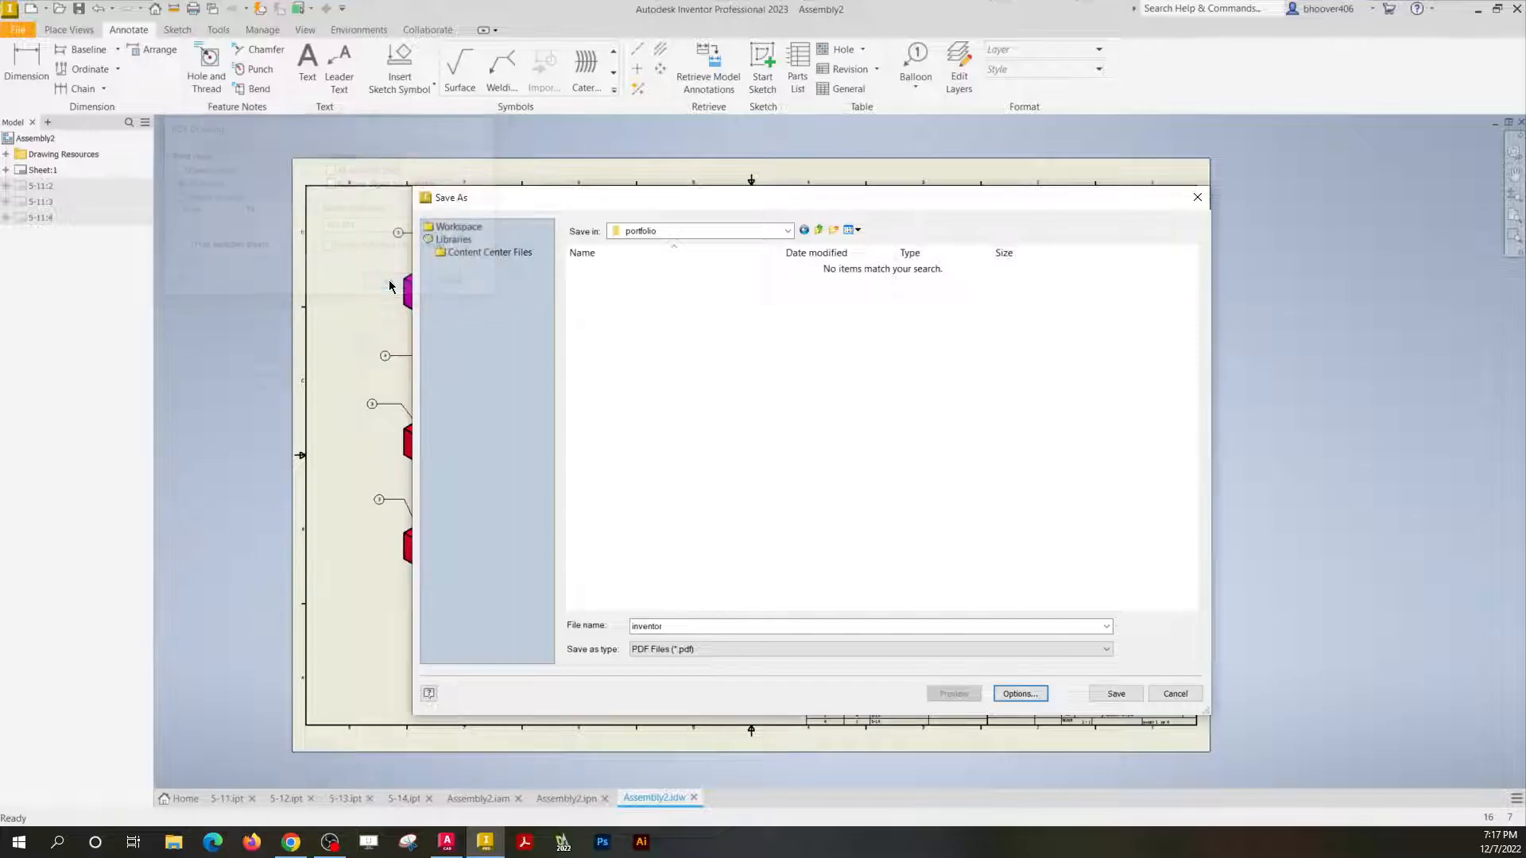
left_click(1116, 694)
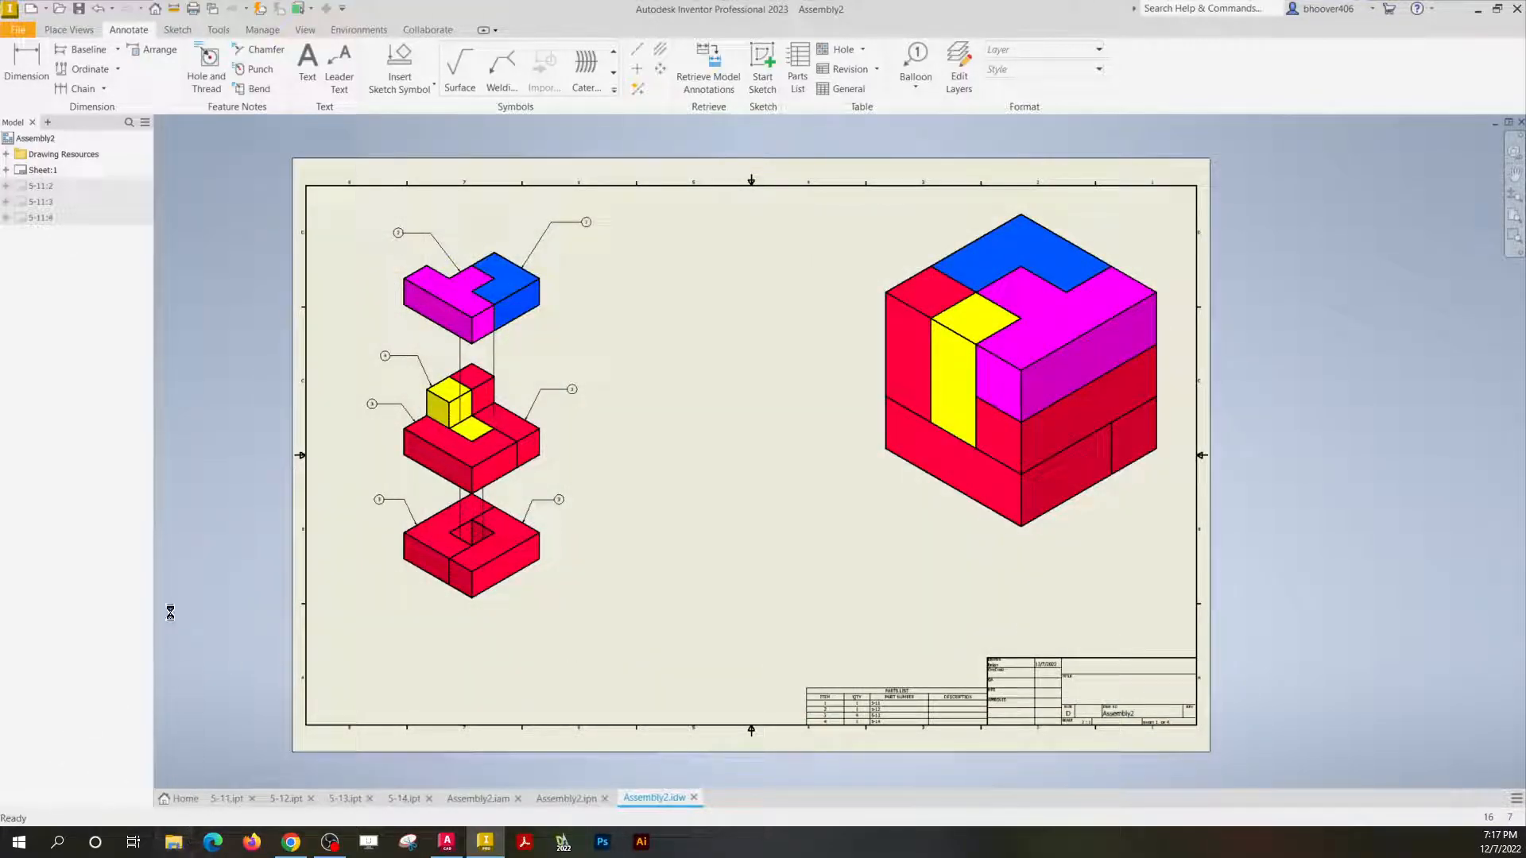
Open the portfolio folder on the Desktop in File Explorer to check for the exported PDF.
mouse_move(2, 208)
left_mouse_down()
mouse_move(956, 208)
mouse_move(780, 194)
left_mouse_up()
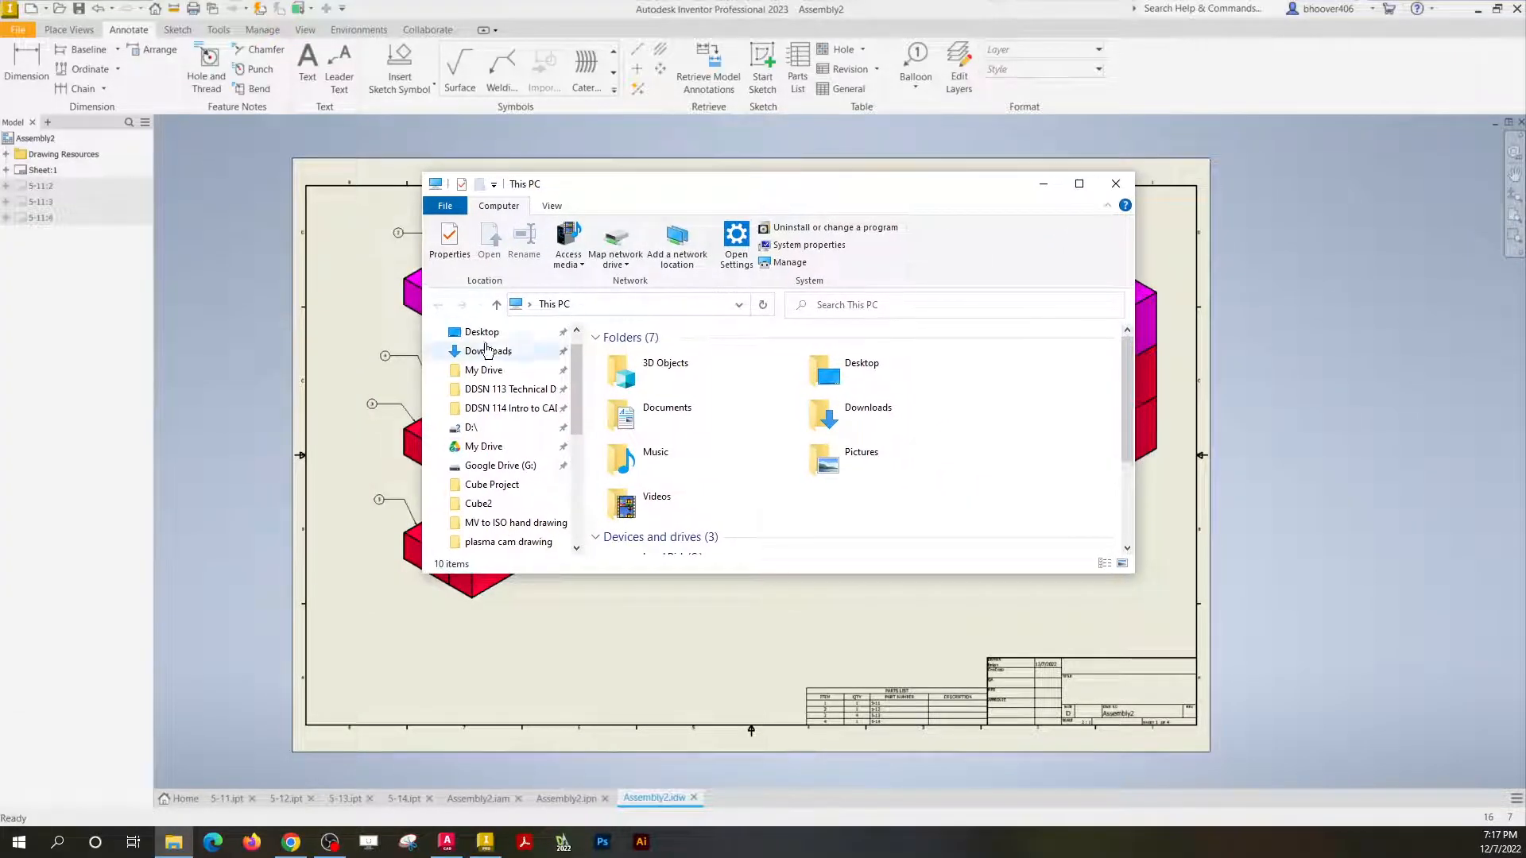
left_click(483, 333)
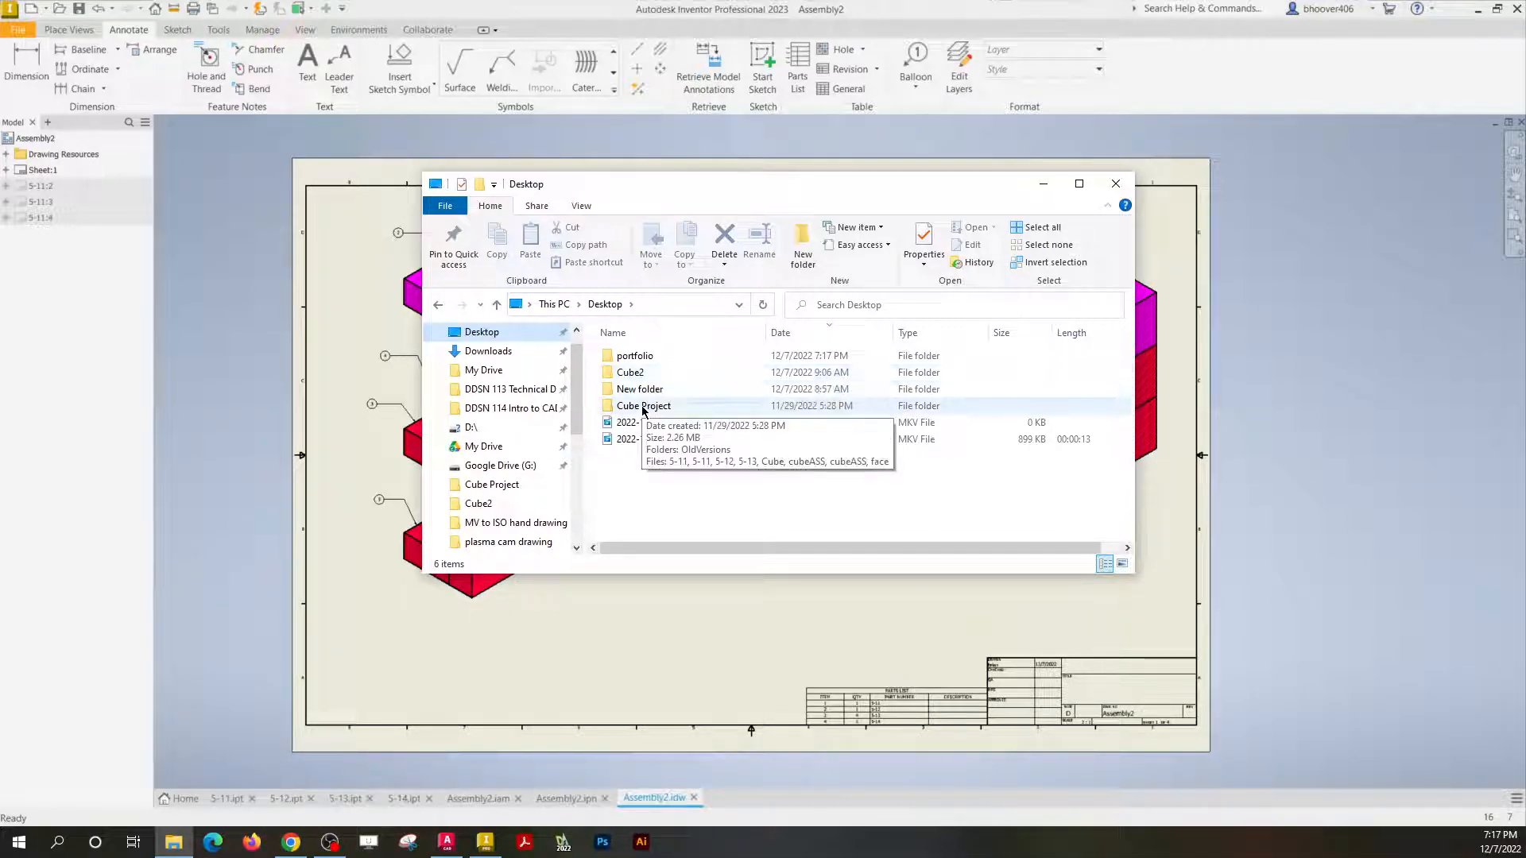
double_click(632, 355)
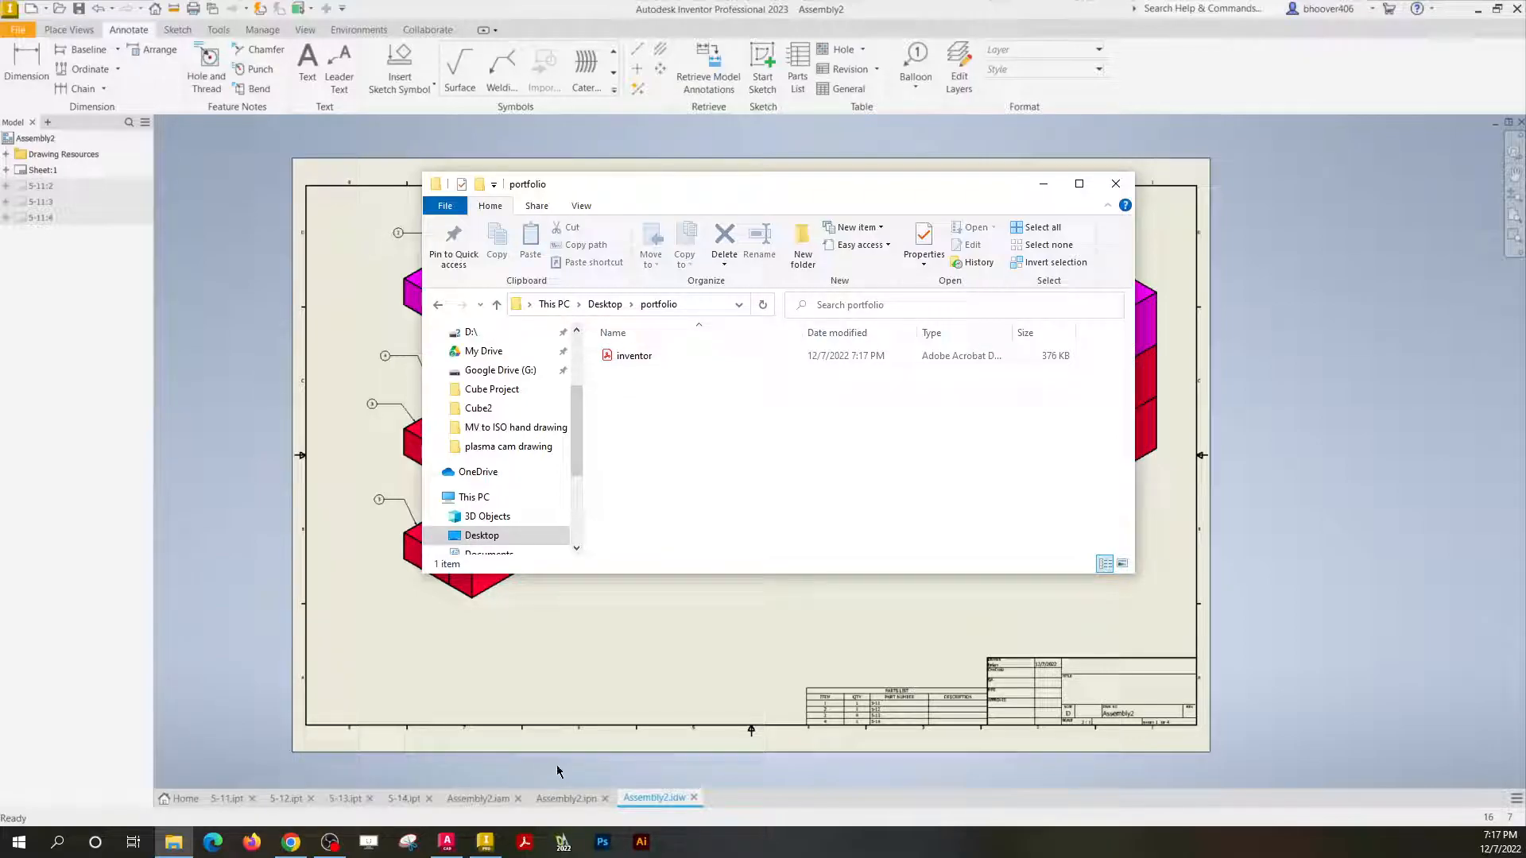
Switch to AutoCAD and open the plot settings for Layout1 of the isometric drawing as a single sheet.
left_click(453, 844)
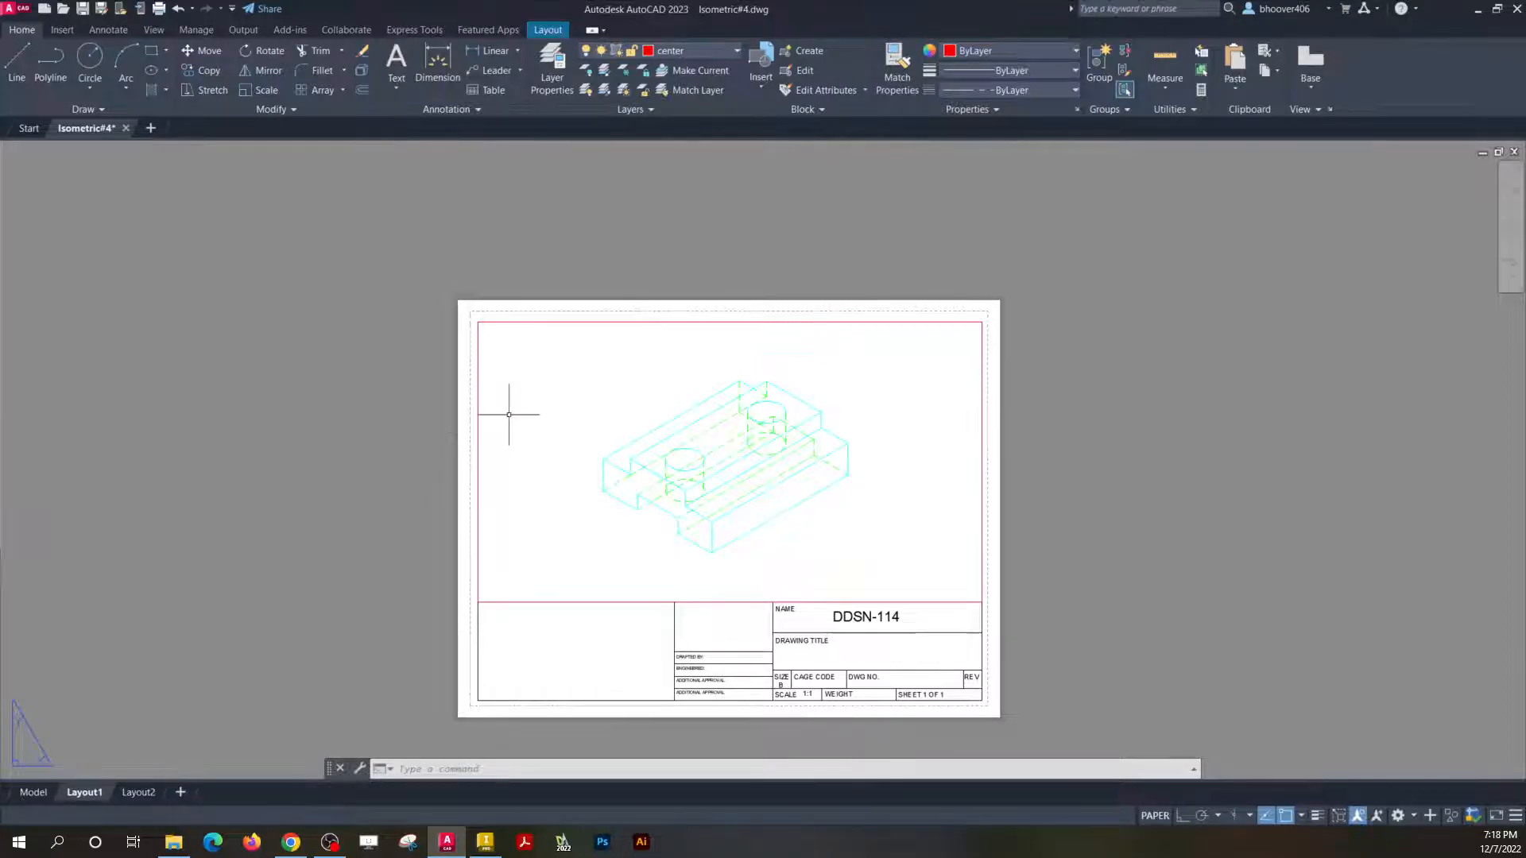
middle_click_drag(508, 414, 514, 383)
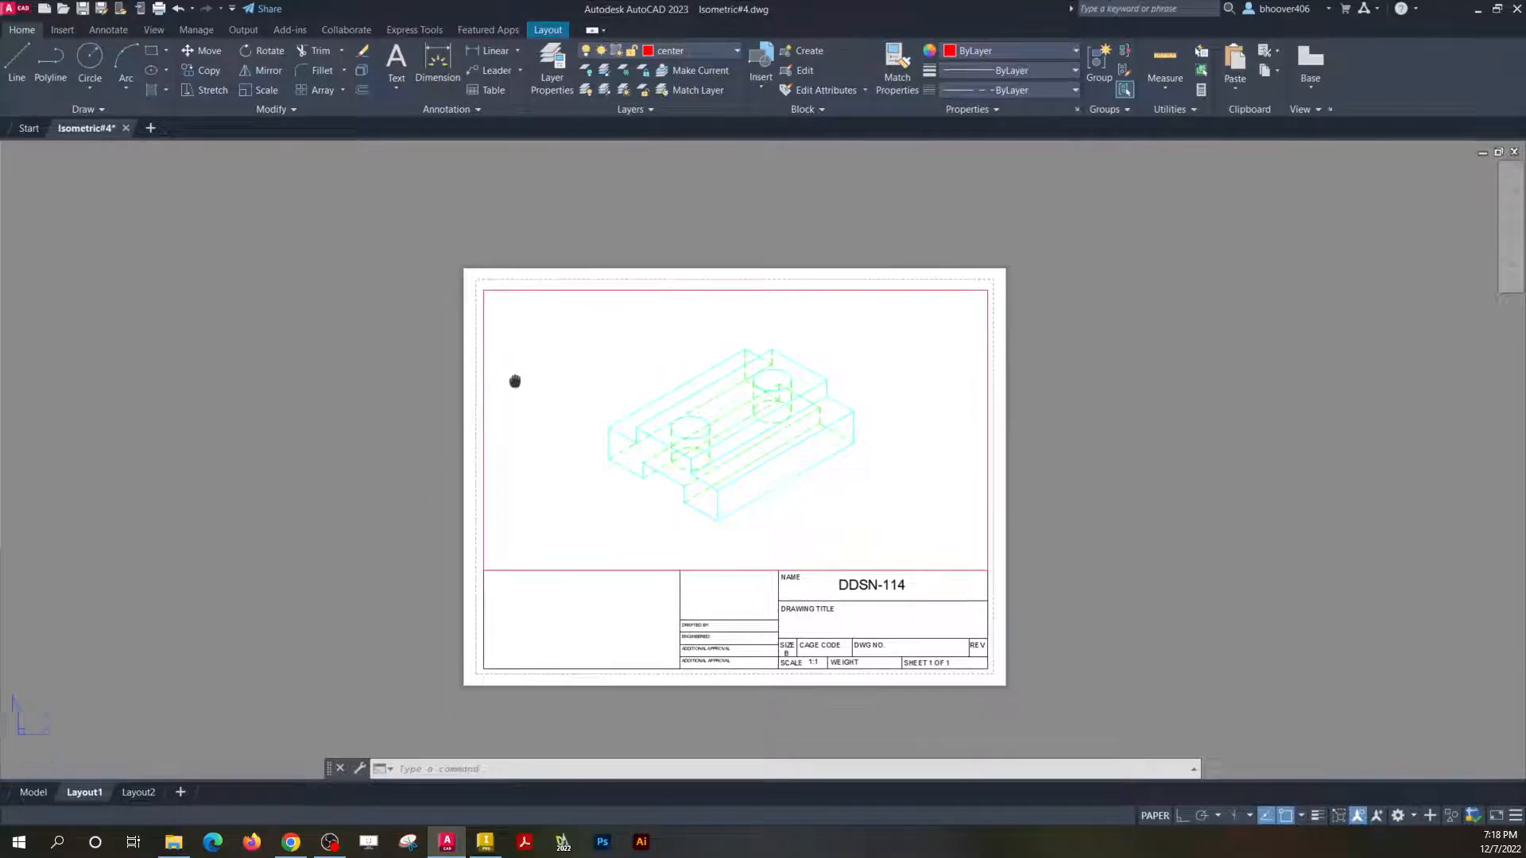
left_click(9, 9)
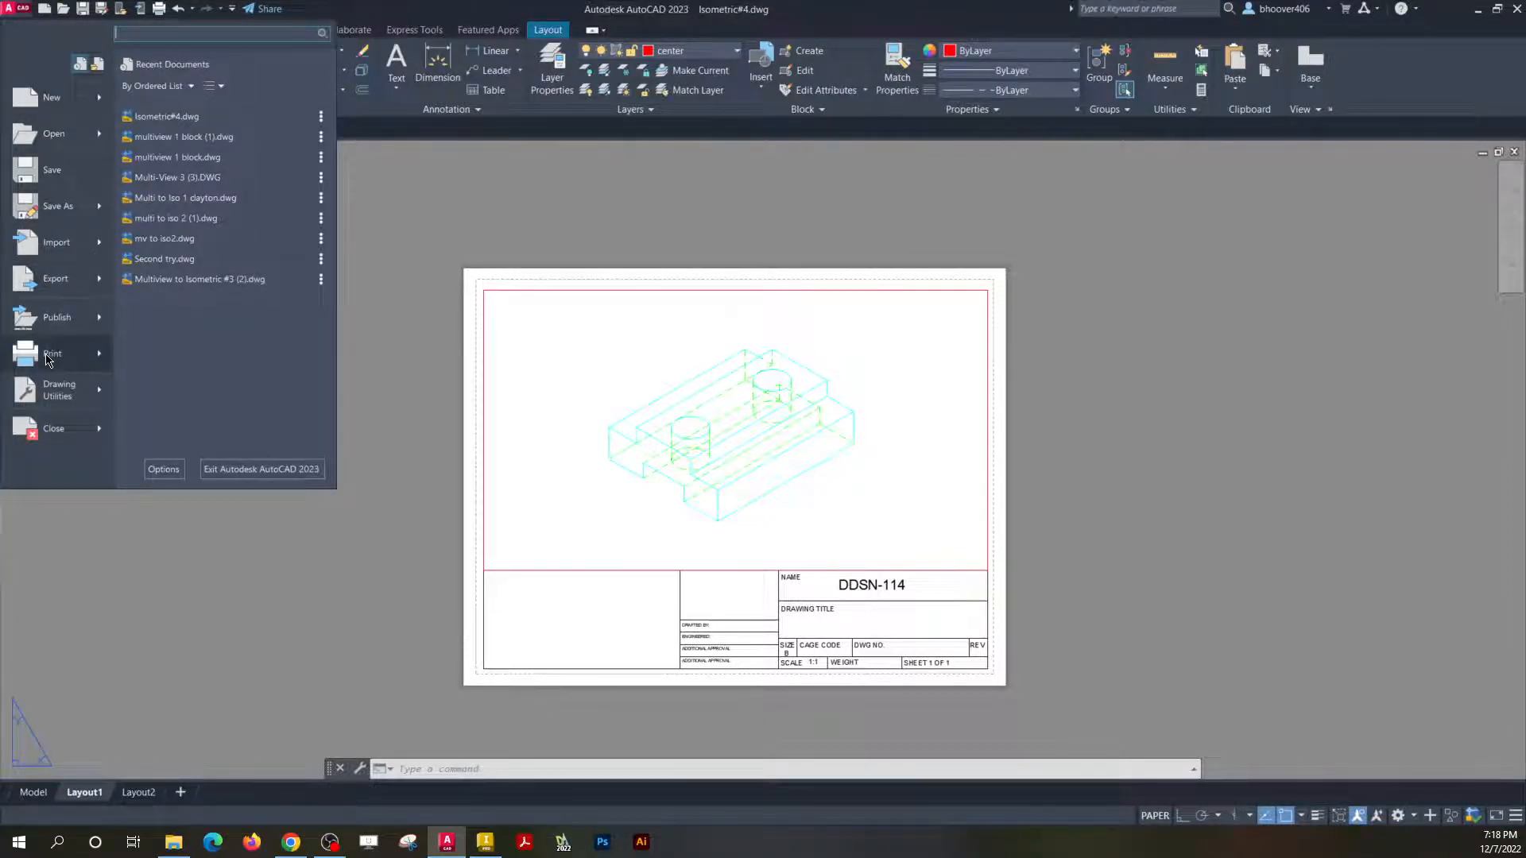
mouse_move(47, 359)
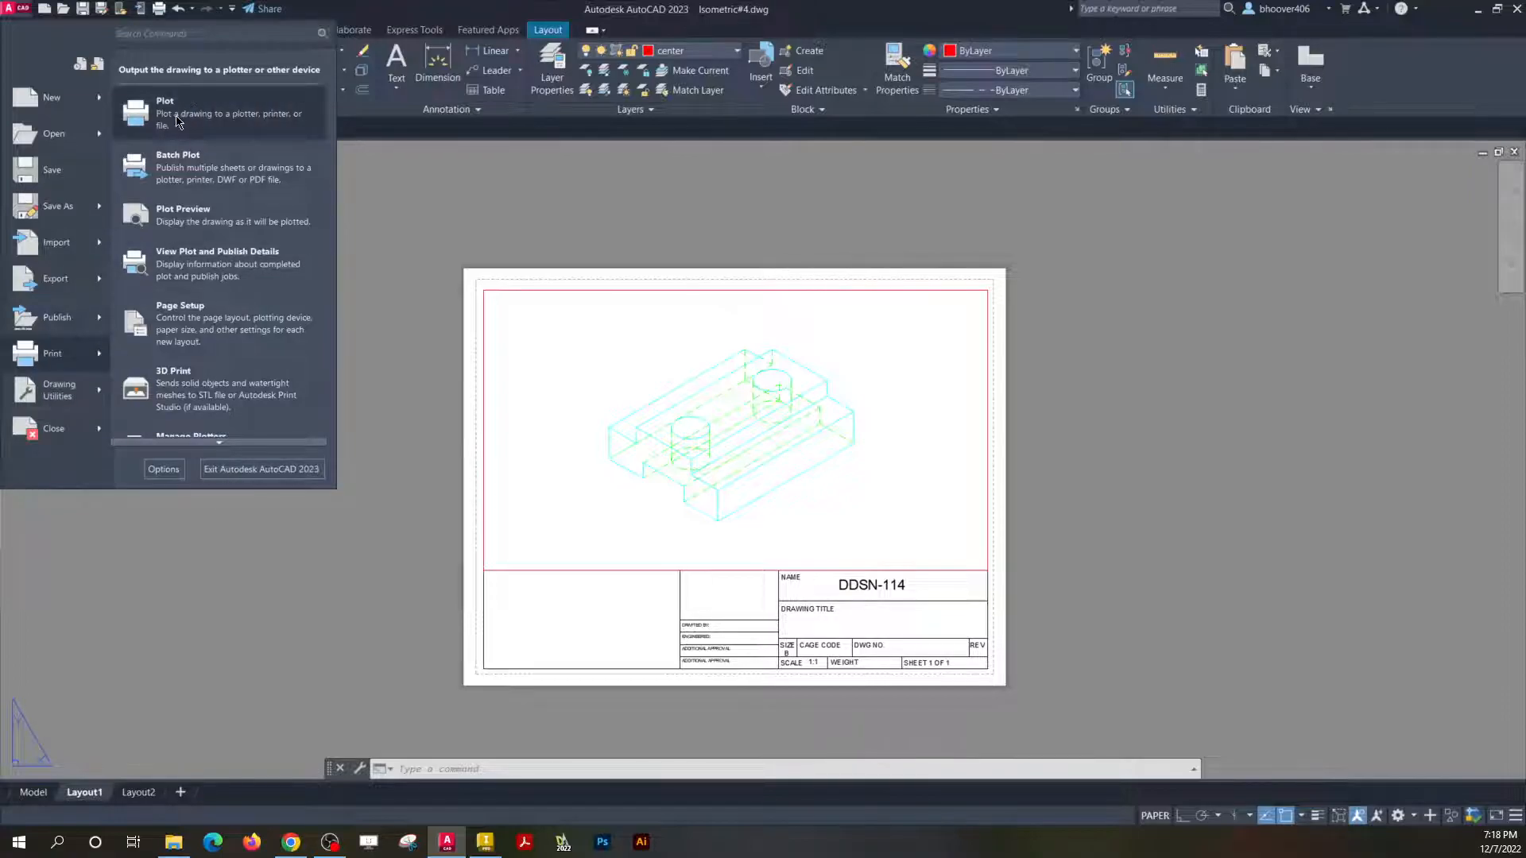
left_click(50, 361)
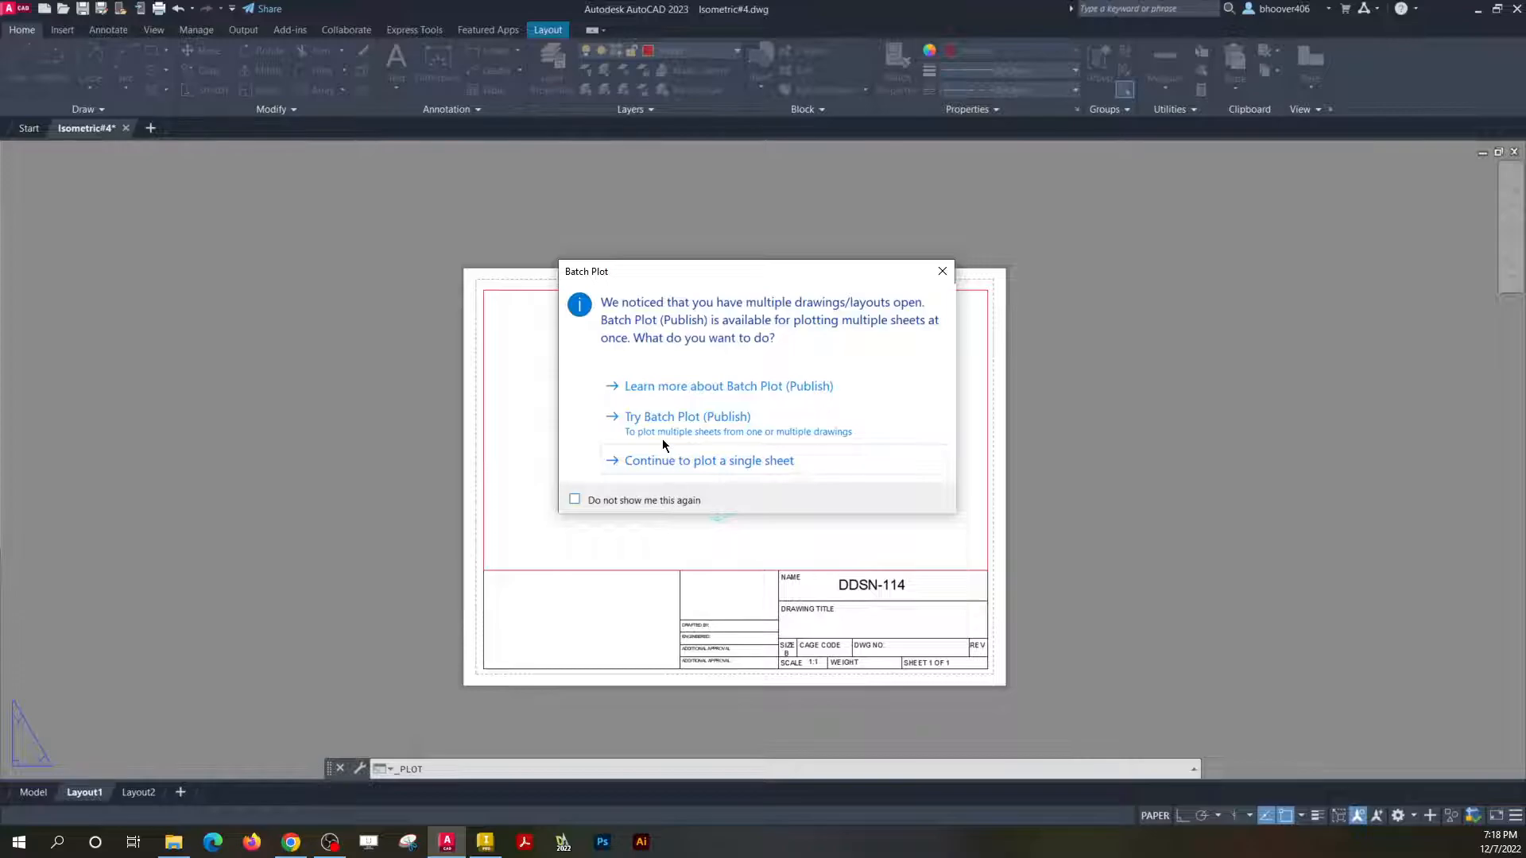
left_click(708, 461)
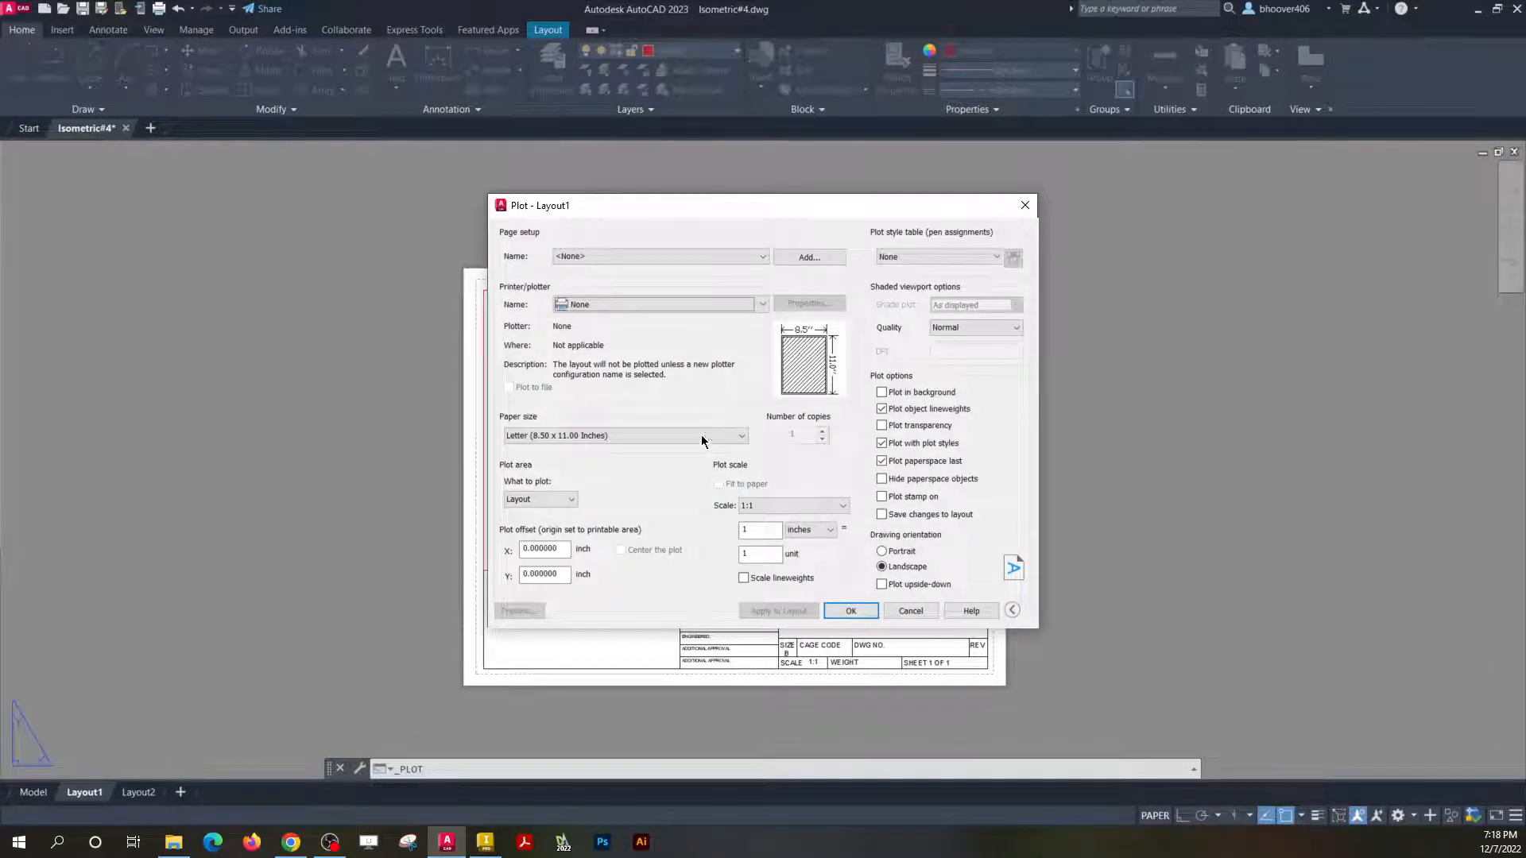
Set the plotter to DWG To PDF.pc3 and preview the plot of the layout.
mouse_move(641, 207)
left_mouse_down()
mouse_move(500, 191)
mouse_move(257, 107)
left_mouse_up()
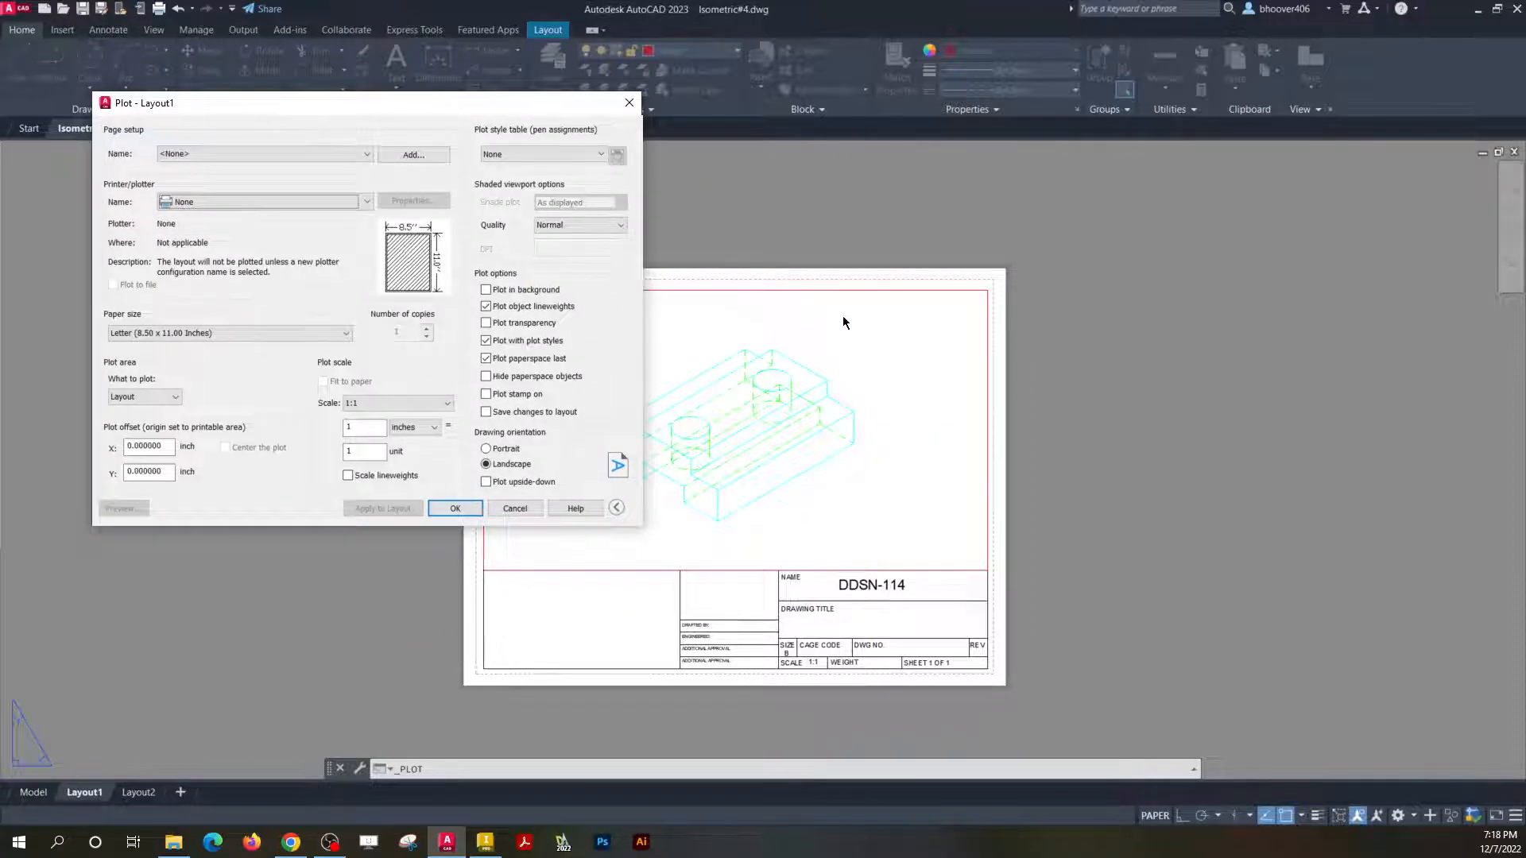
left_click_drag(437, 104, 394, 106)
left_click(266, 202)
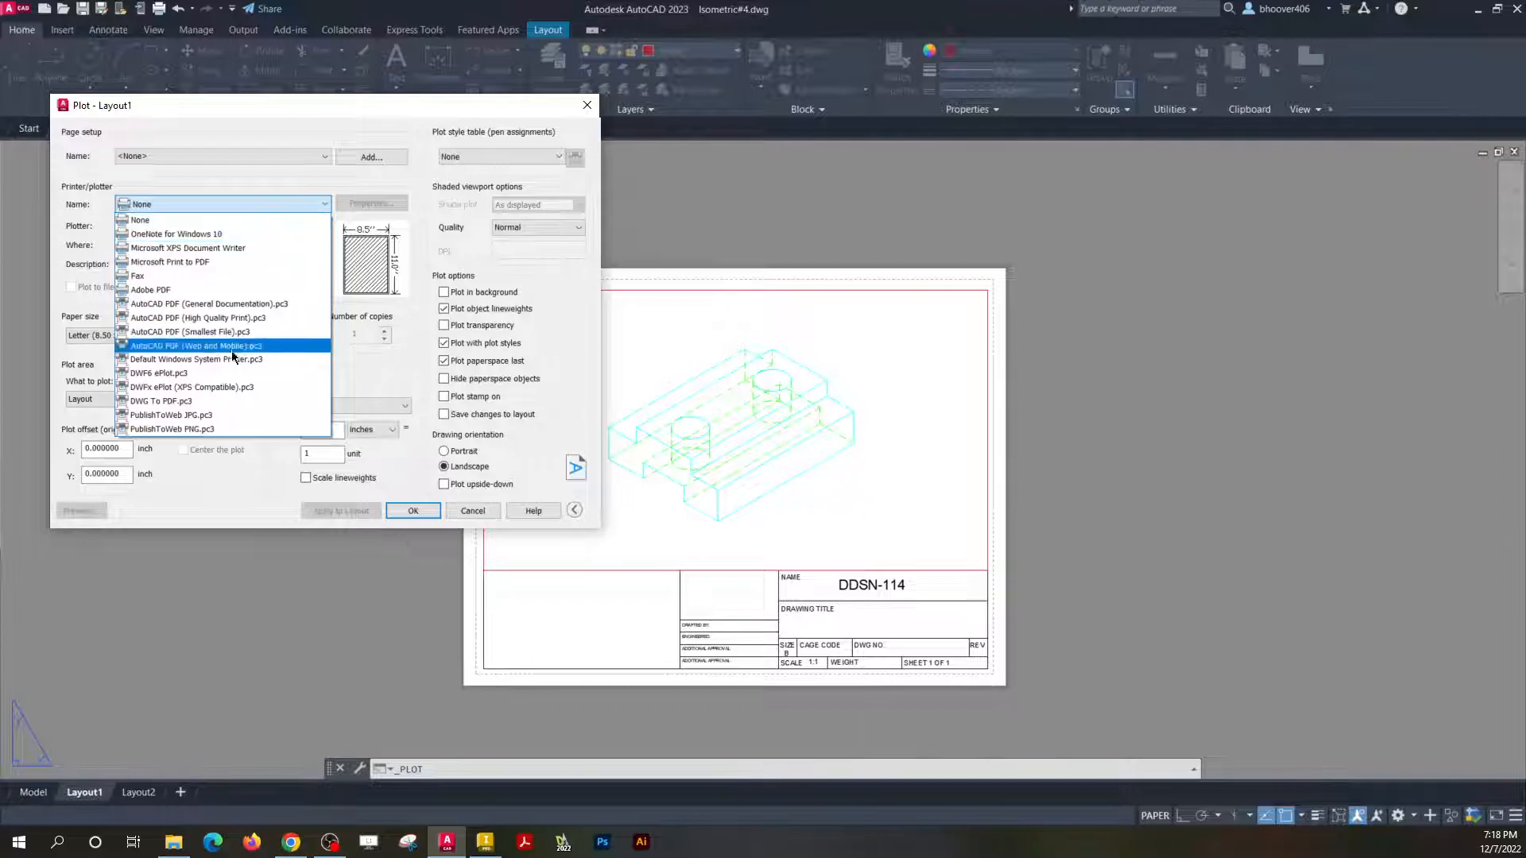
left_click(213, 402)
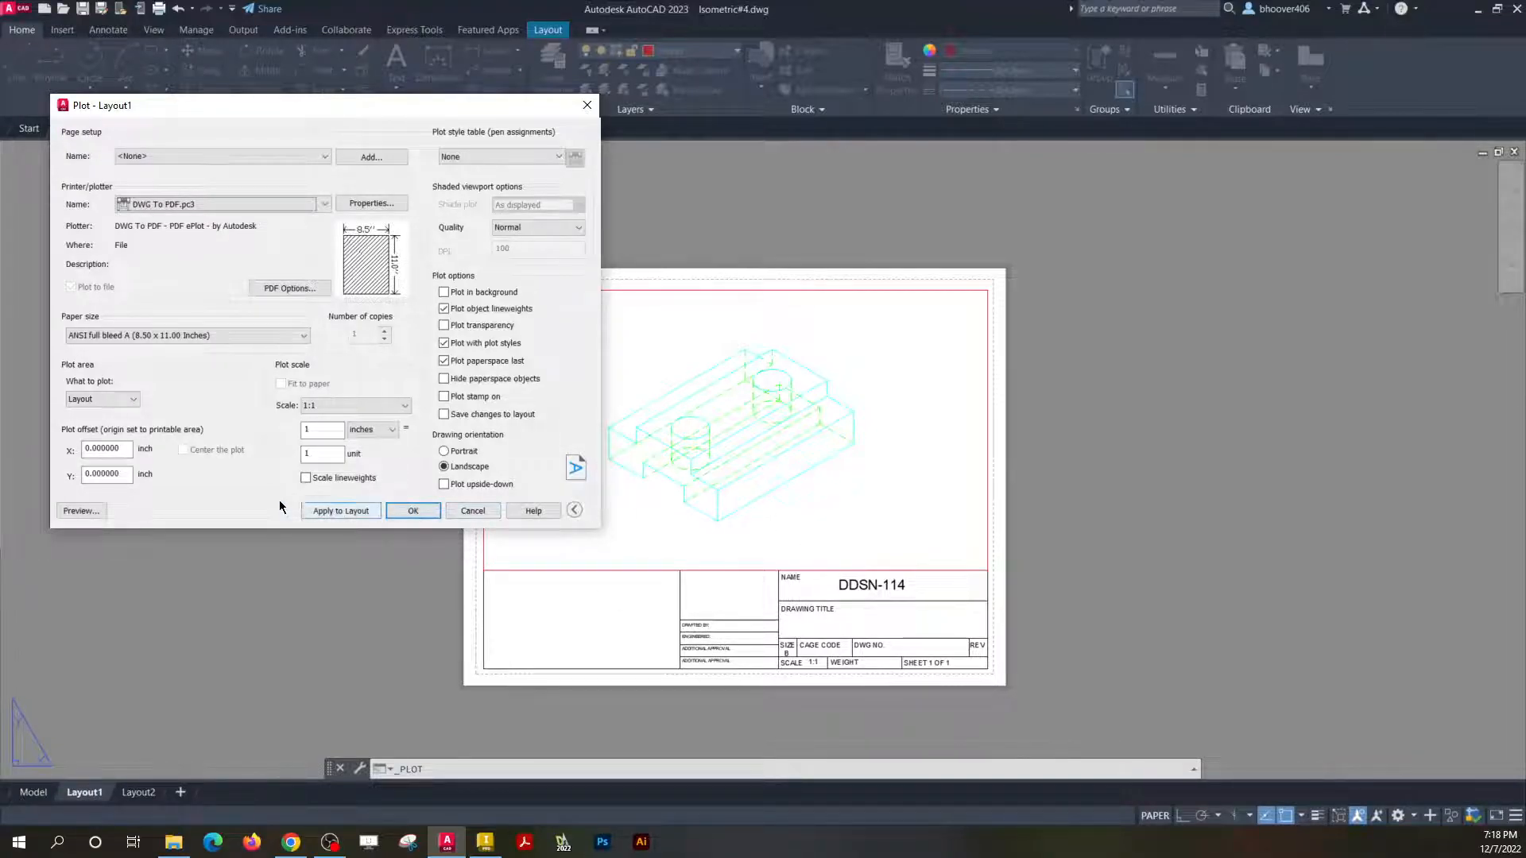
left_click(82, 510)
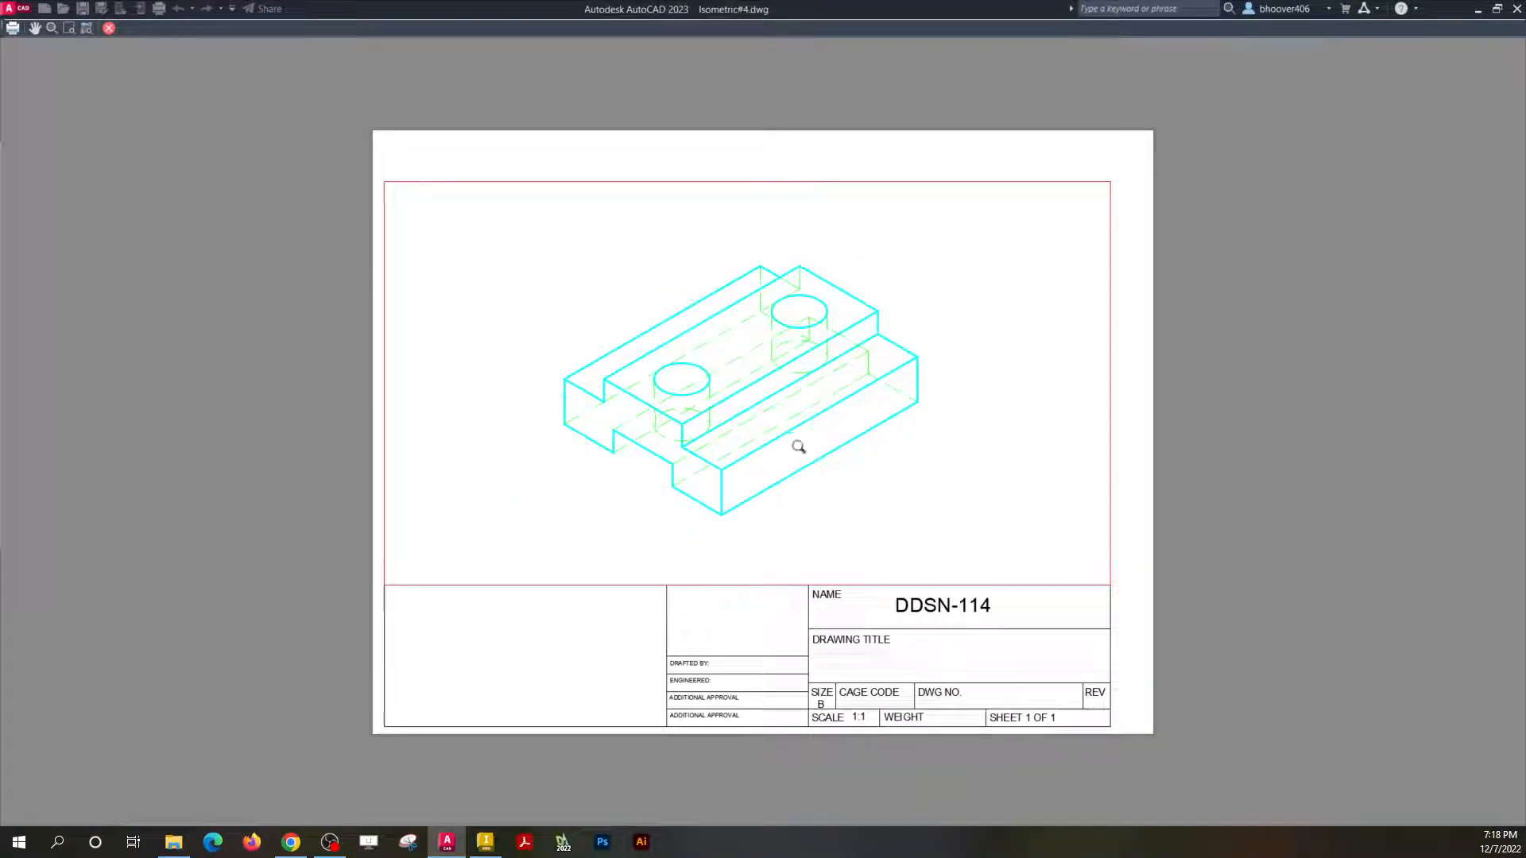
right_click(798, 446)
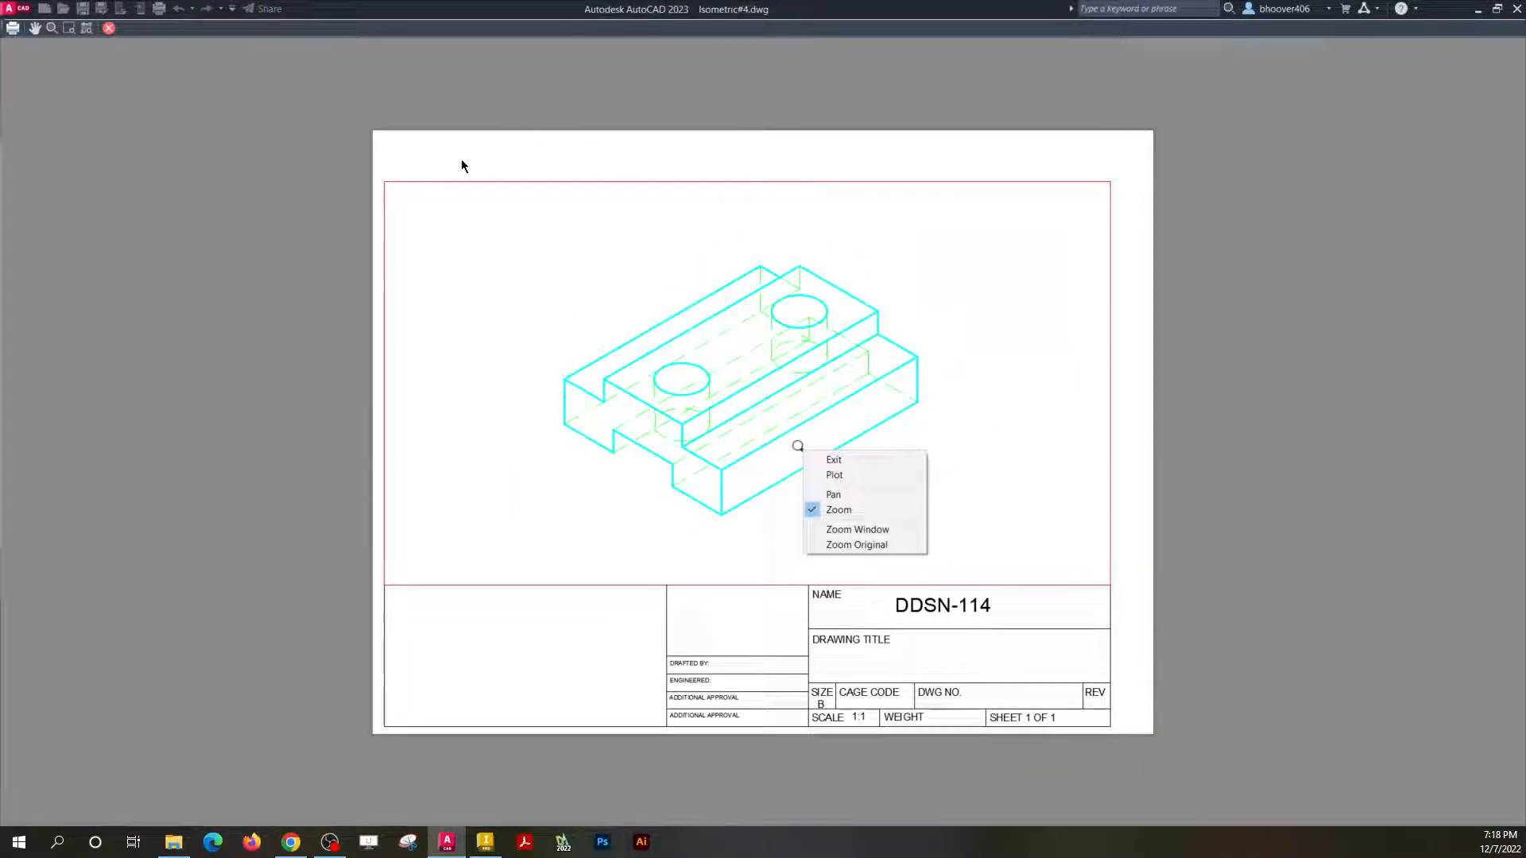
left_click(833, 460)
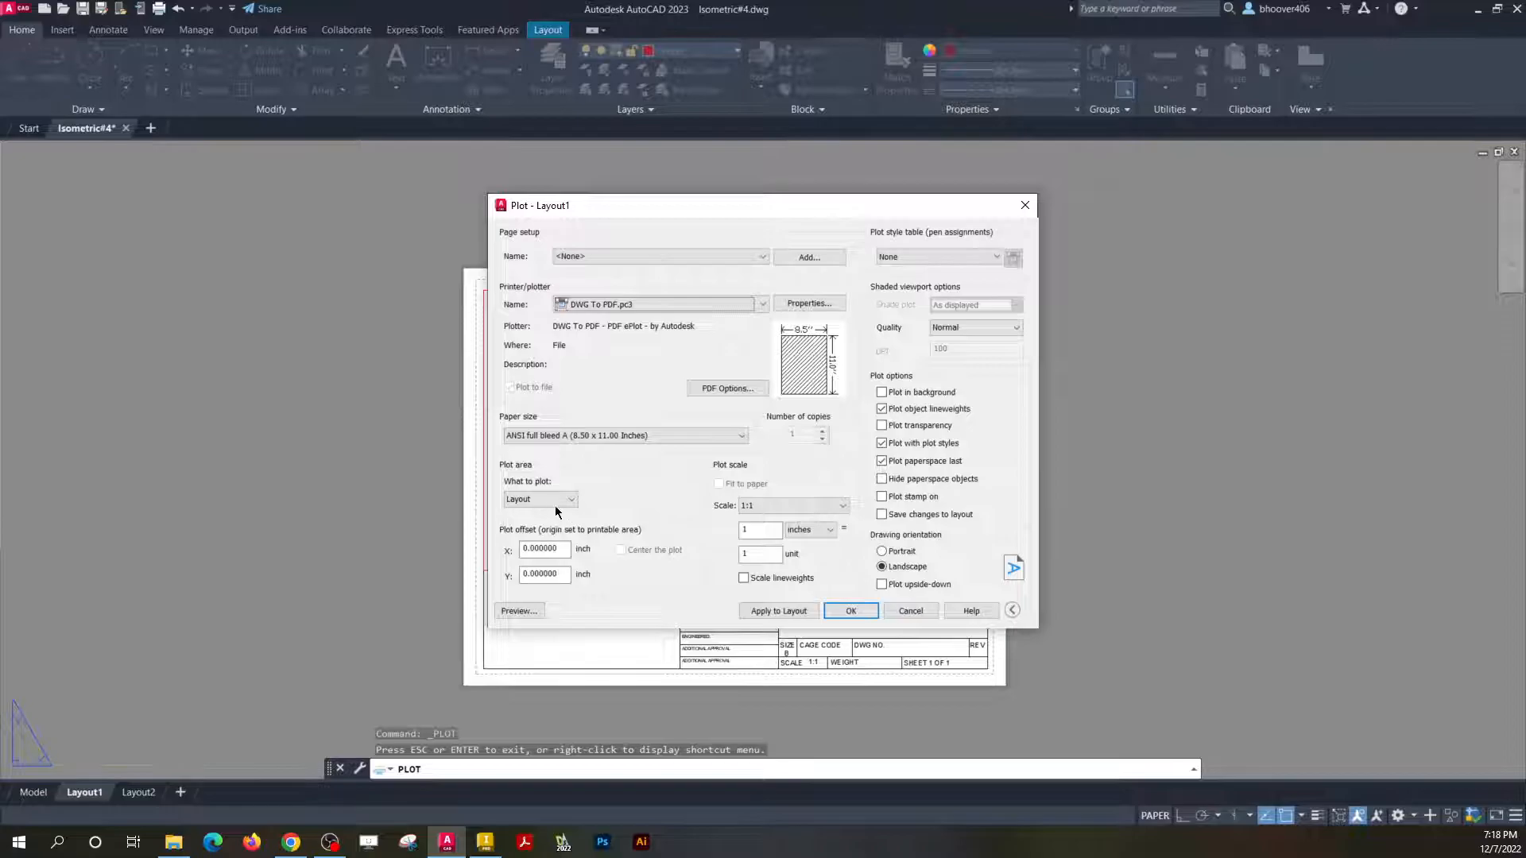
Change the plot area to Extents and preview how the drawing sits on the paper.
left_click(548, 500)
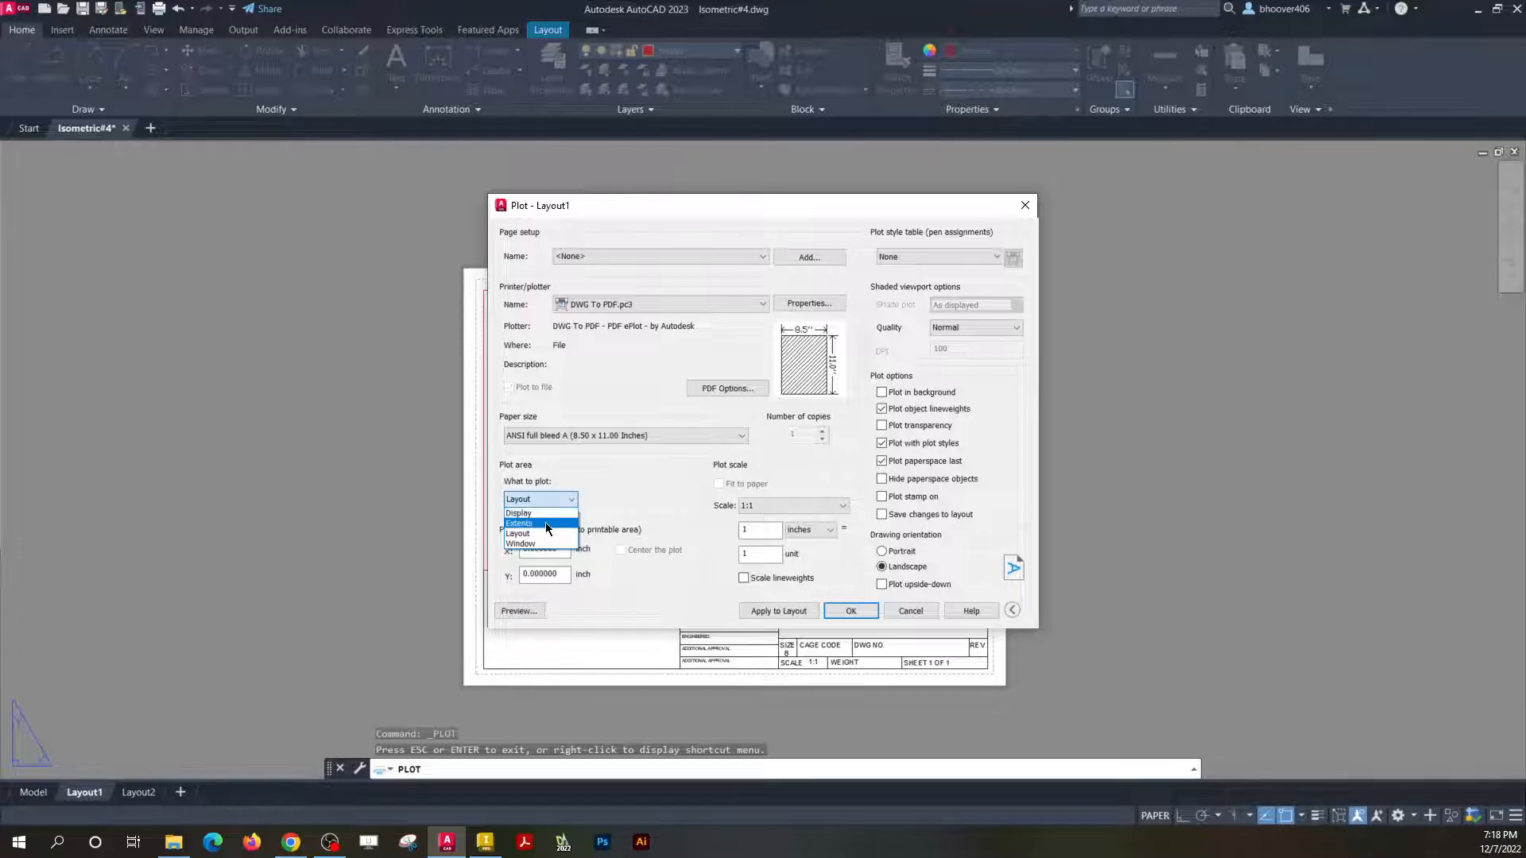
left_click(545, 522)
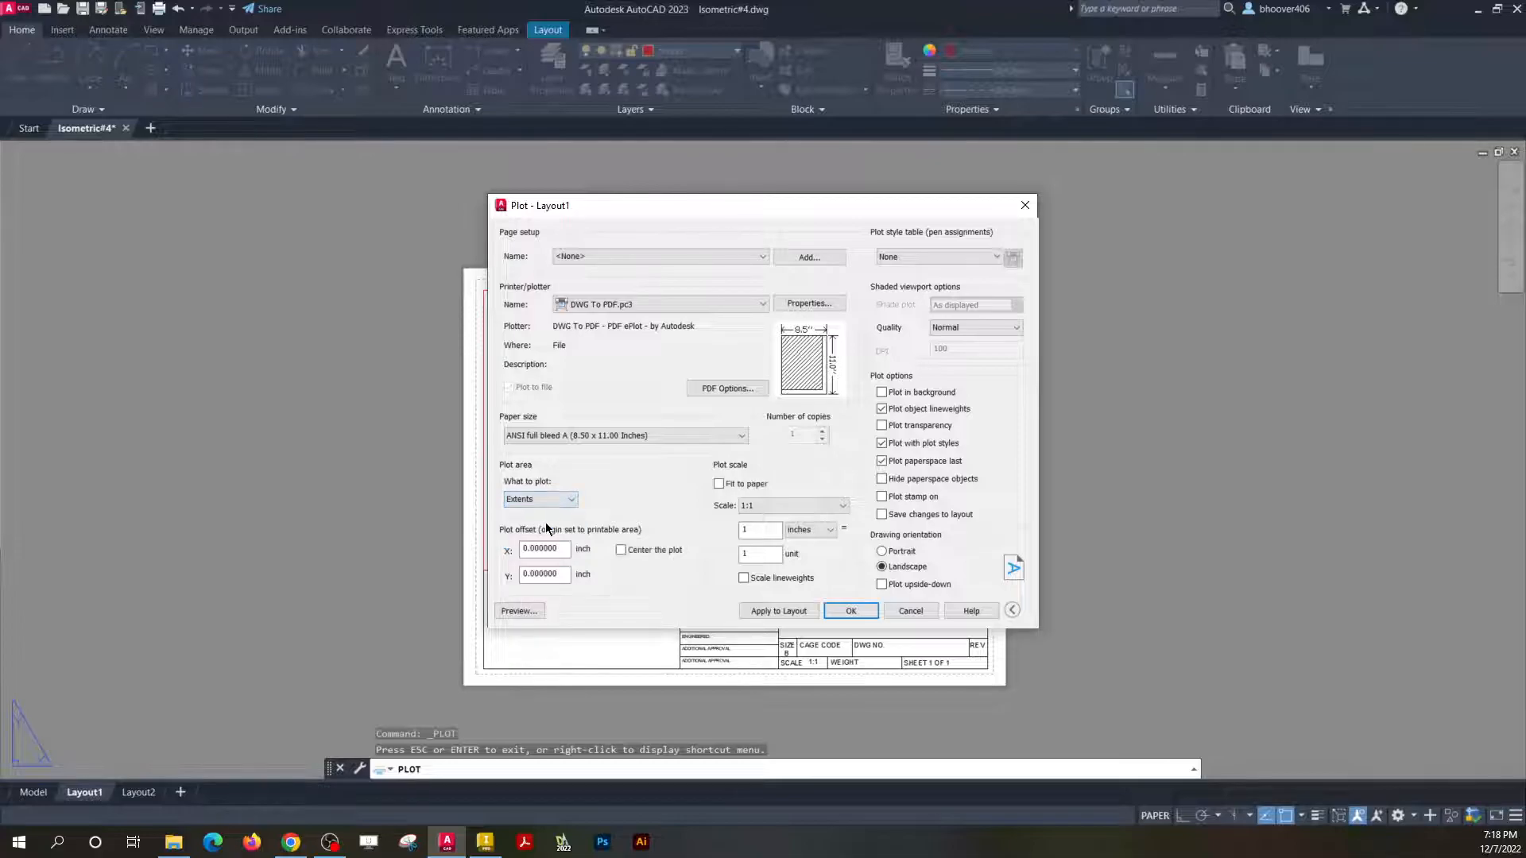
left_click(518, 610)
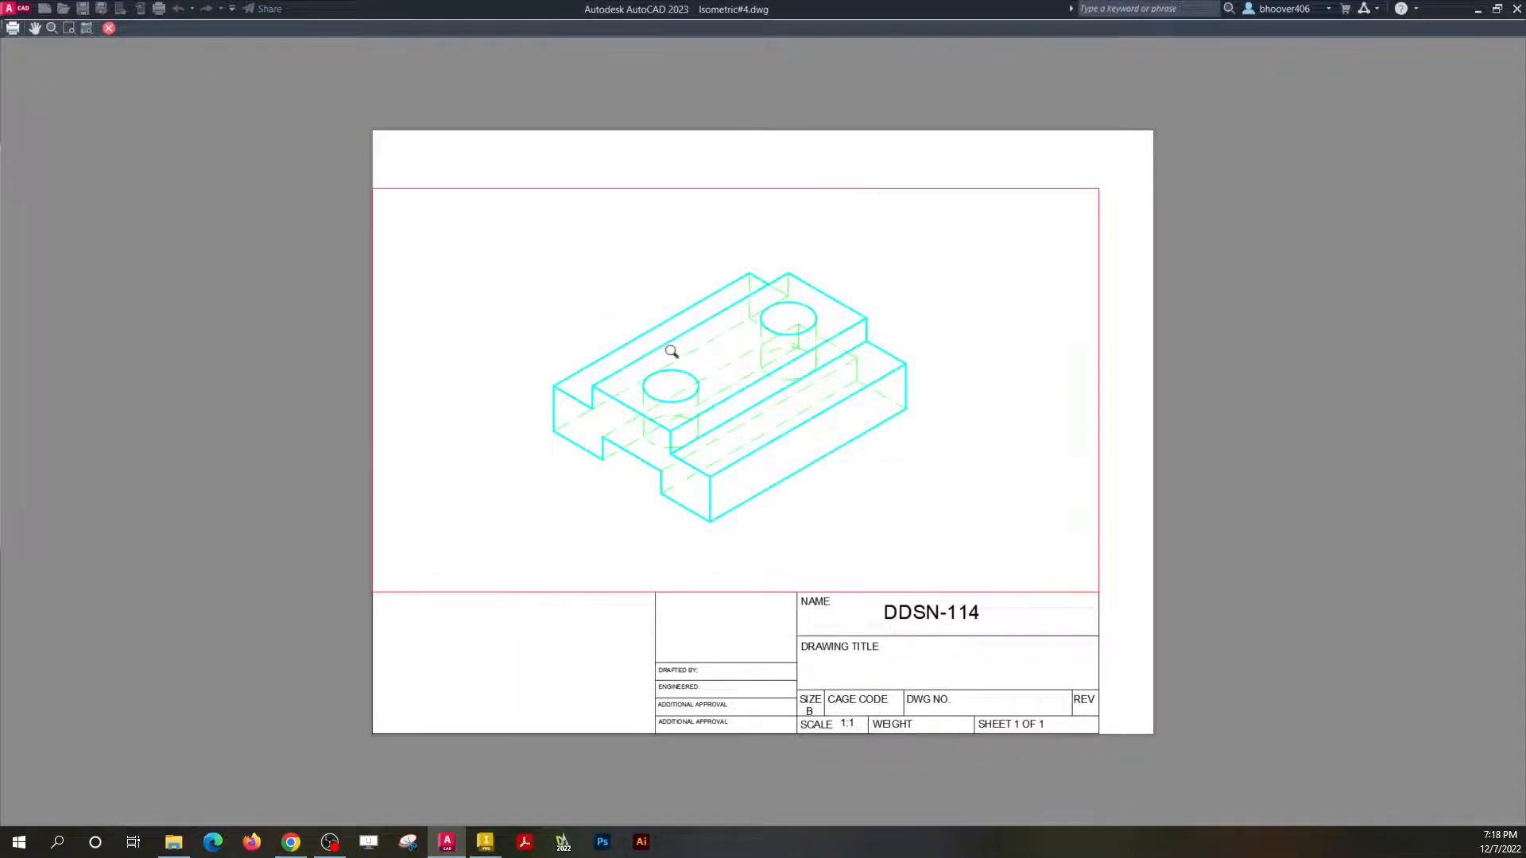
right_click(719, 319)
left_click(743, 331)
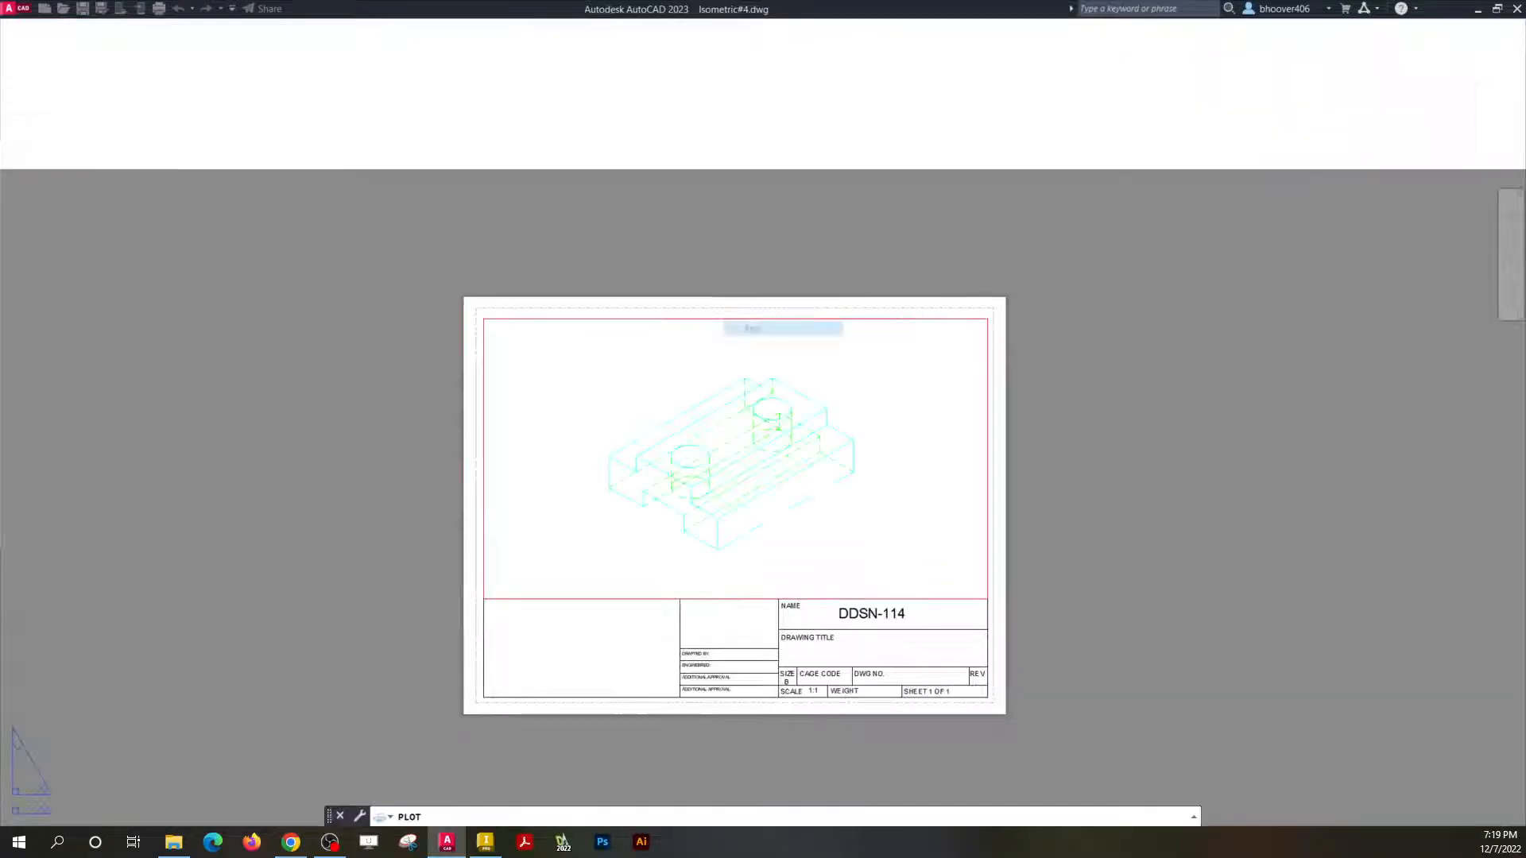
Center the plot on the paper and preview the sheet again.
left_click(638, 552)
left_click(526, 609)
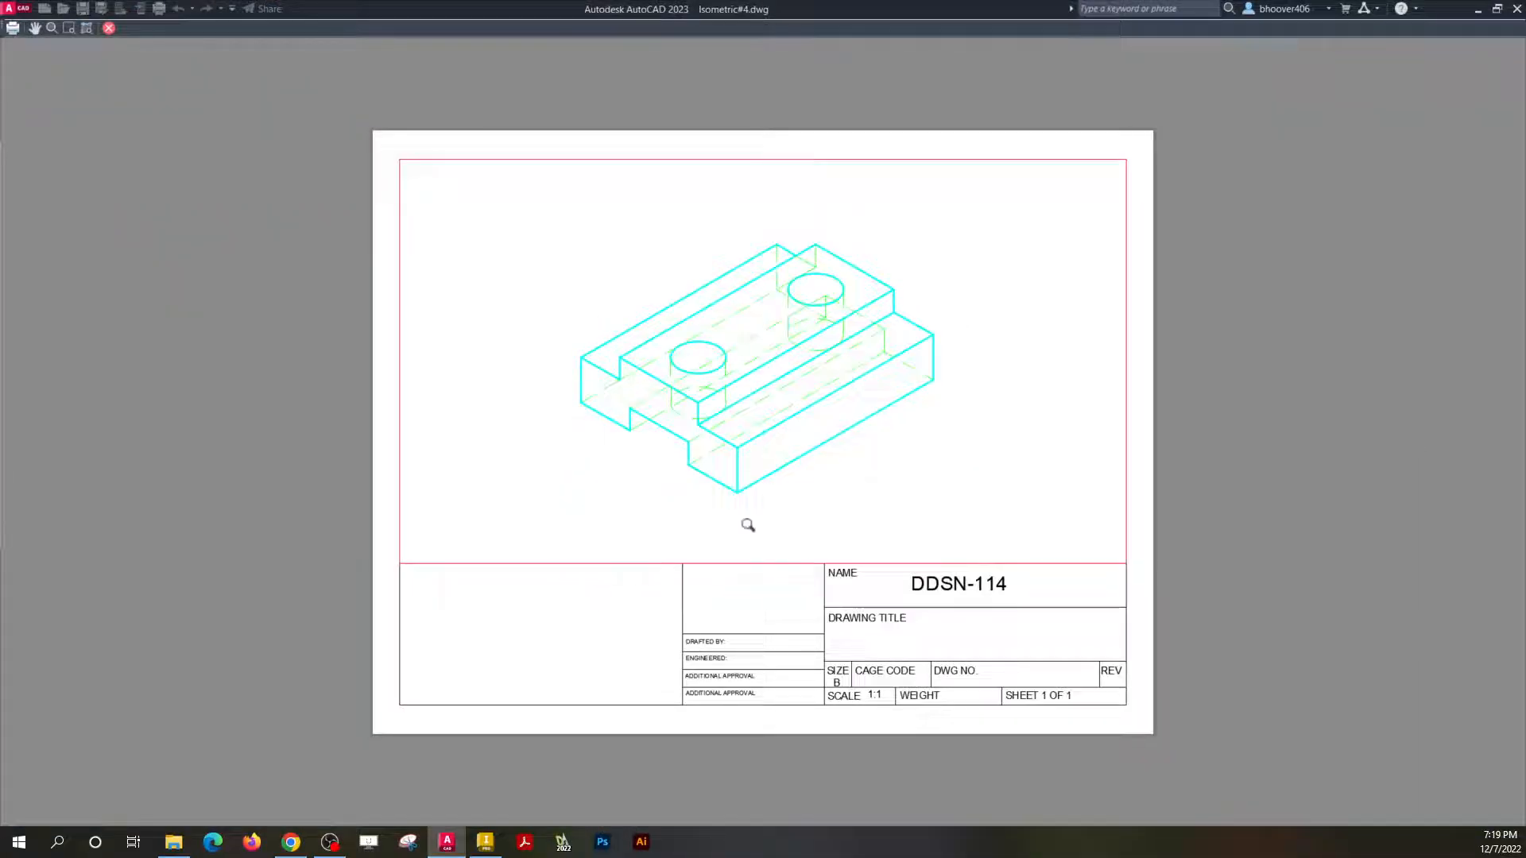
right_click(789, 432)
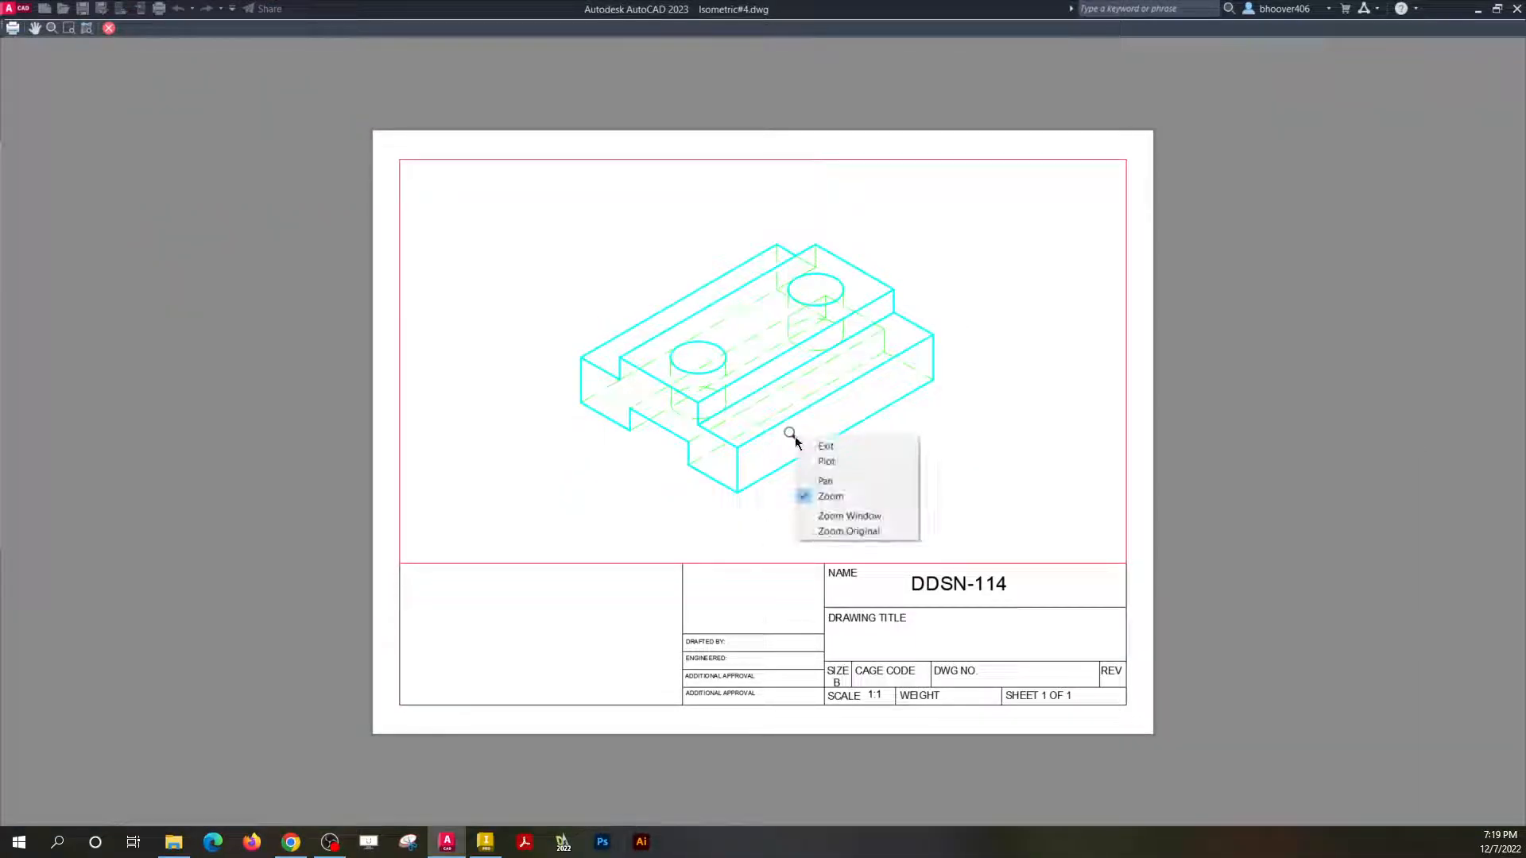
left_click(286, 104)
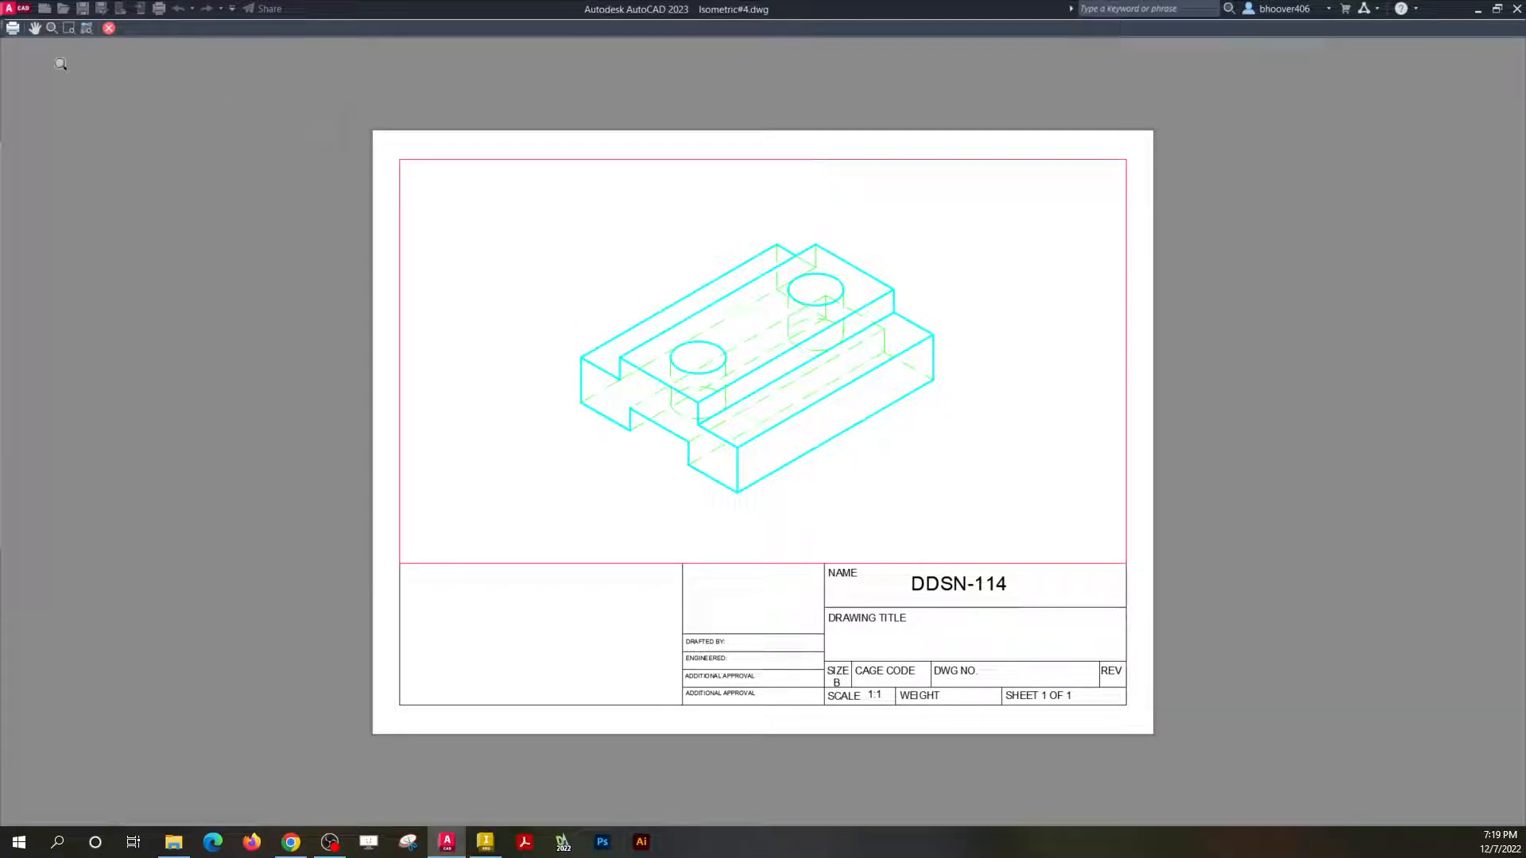
Plot the layout as Isometric#4-Layout1.pdf into the Desktop portfolio folder, and check the file in File Explorer.
left_click(14, 29)
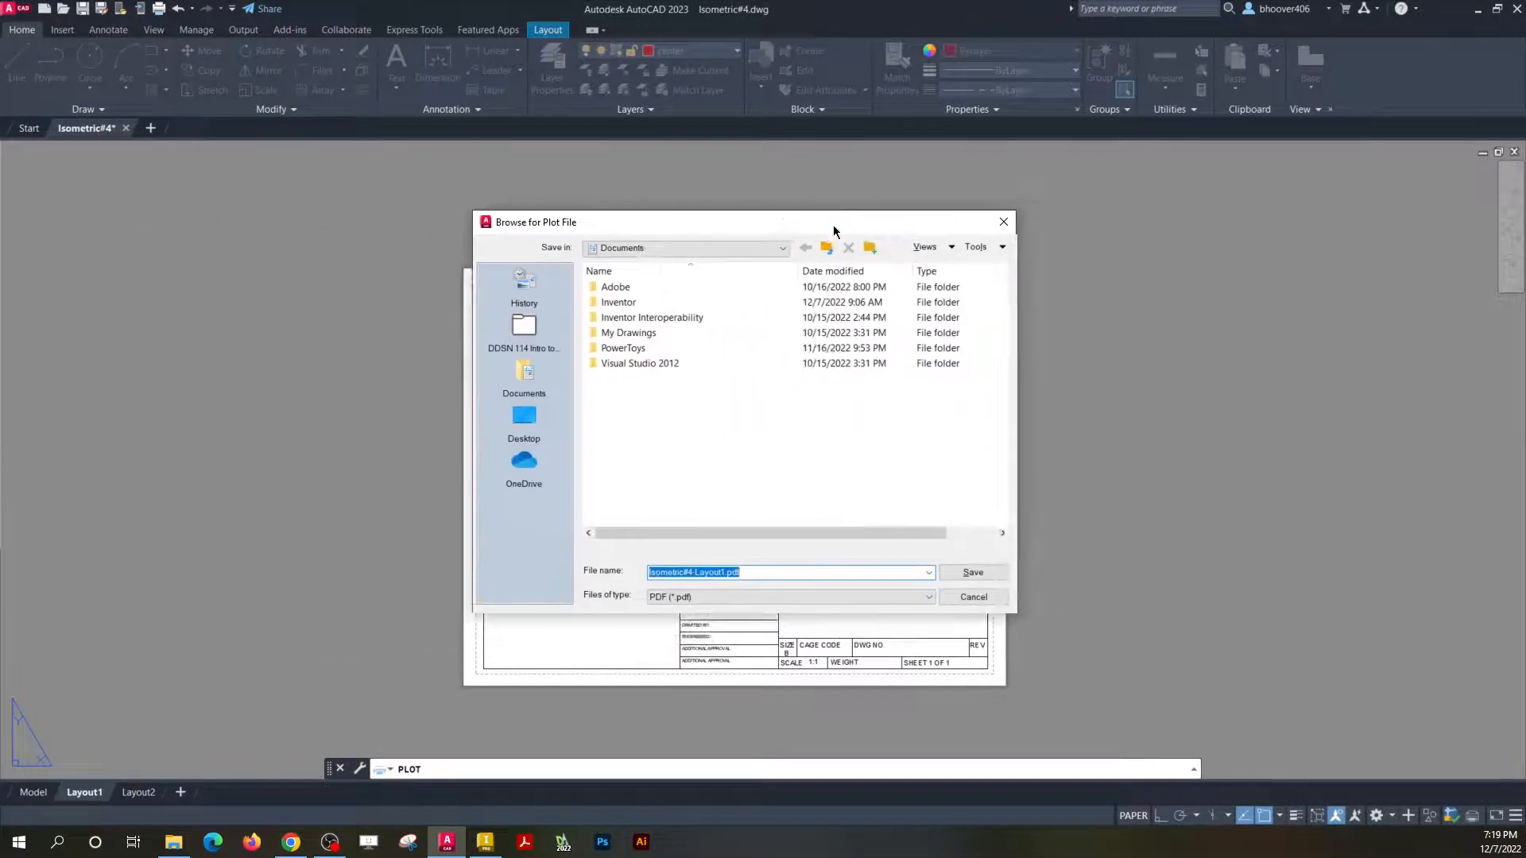
left_click(738, 251)
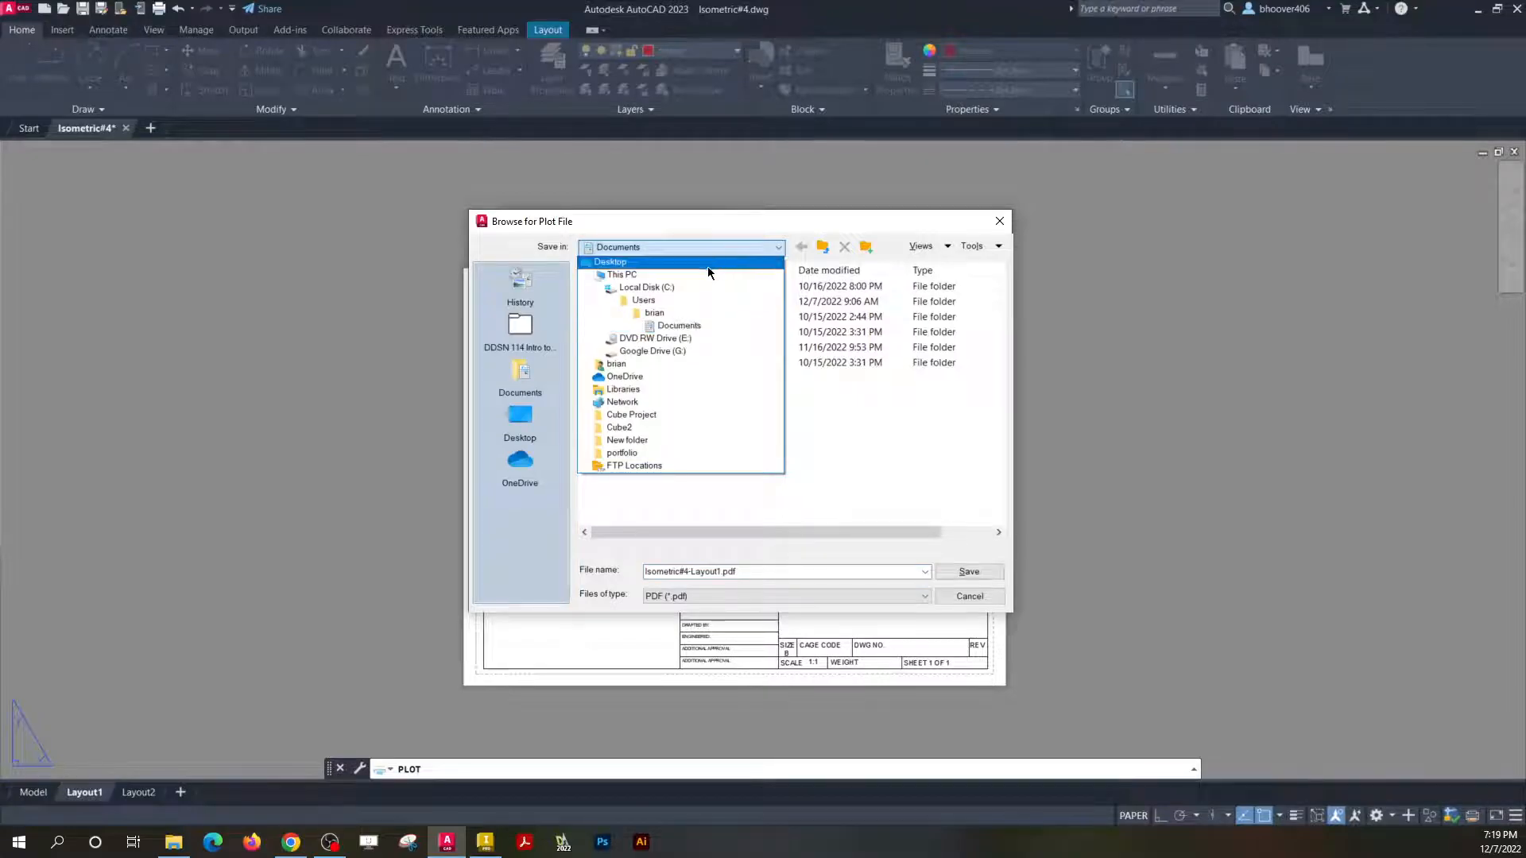
left_click(623, 263)
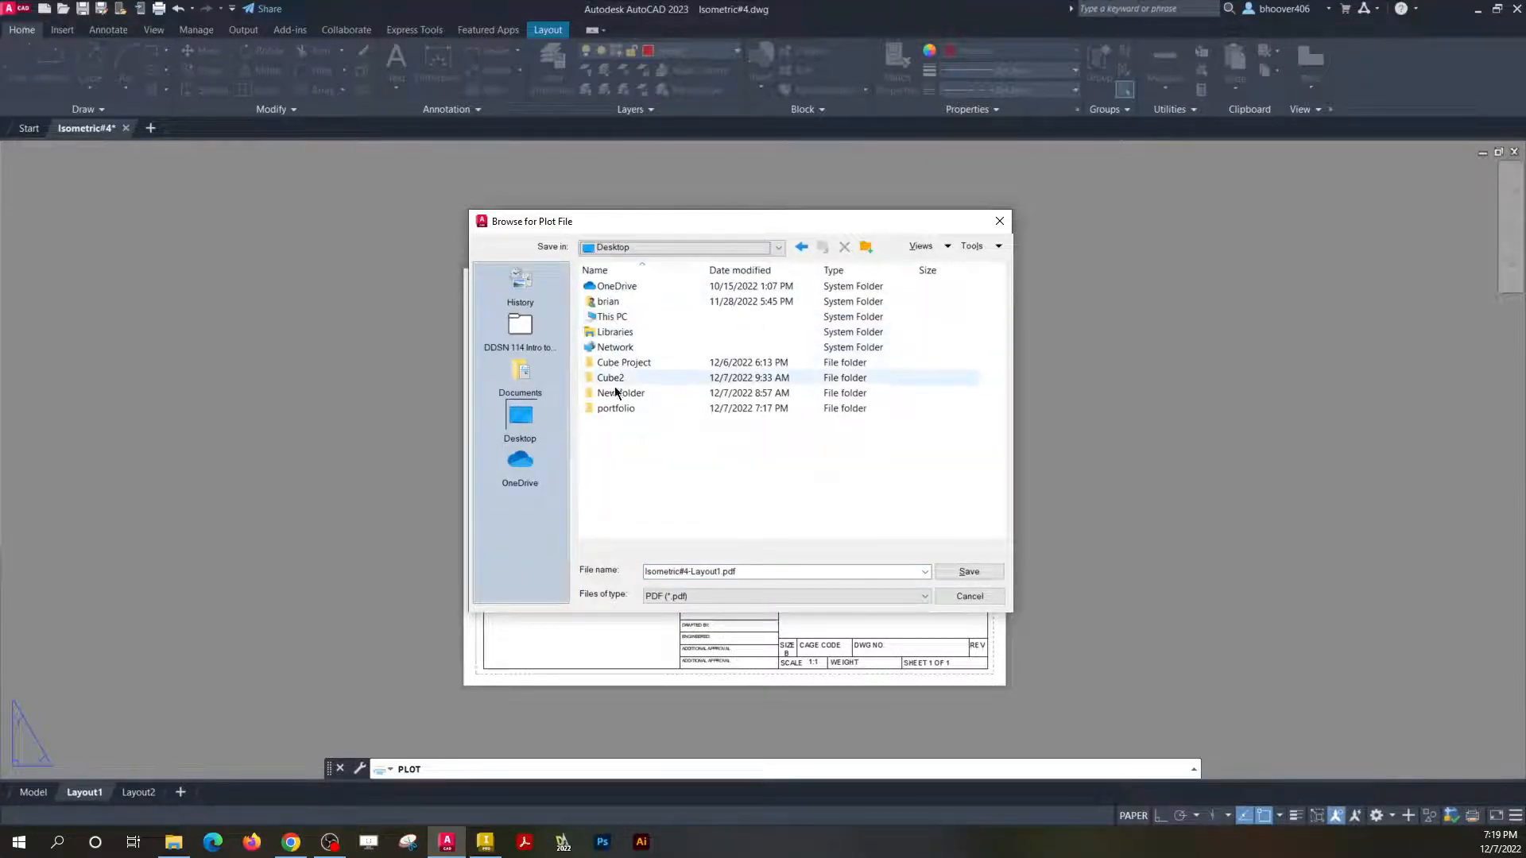
double_click(615, 409)
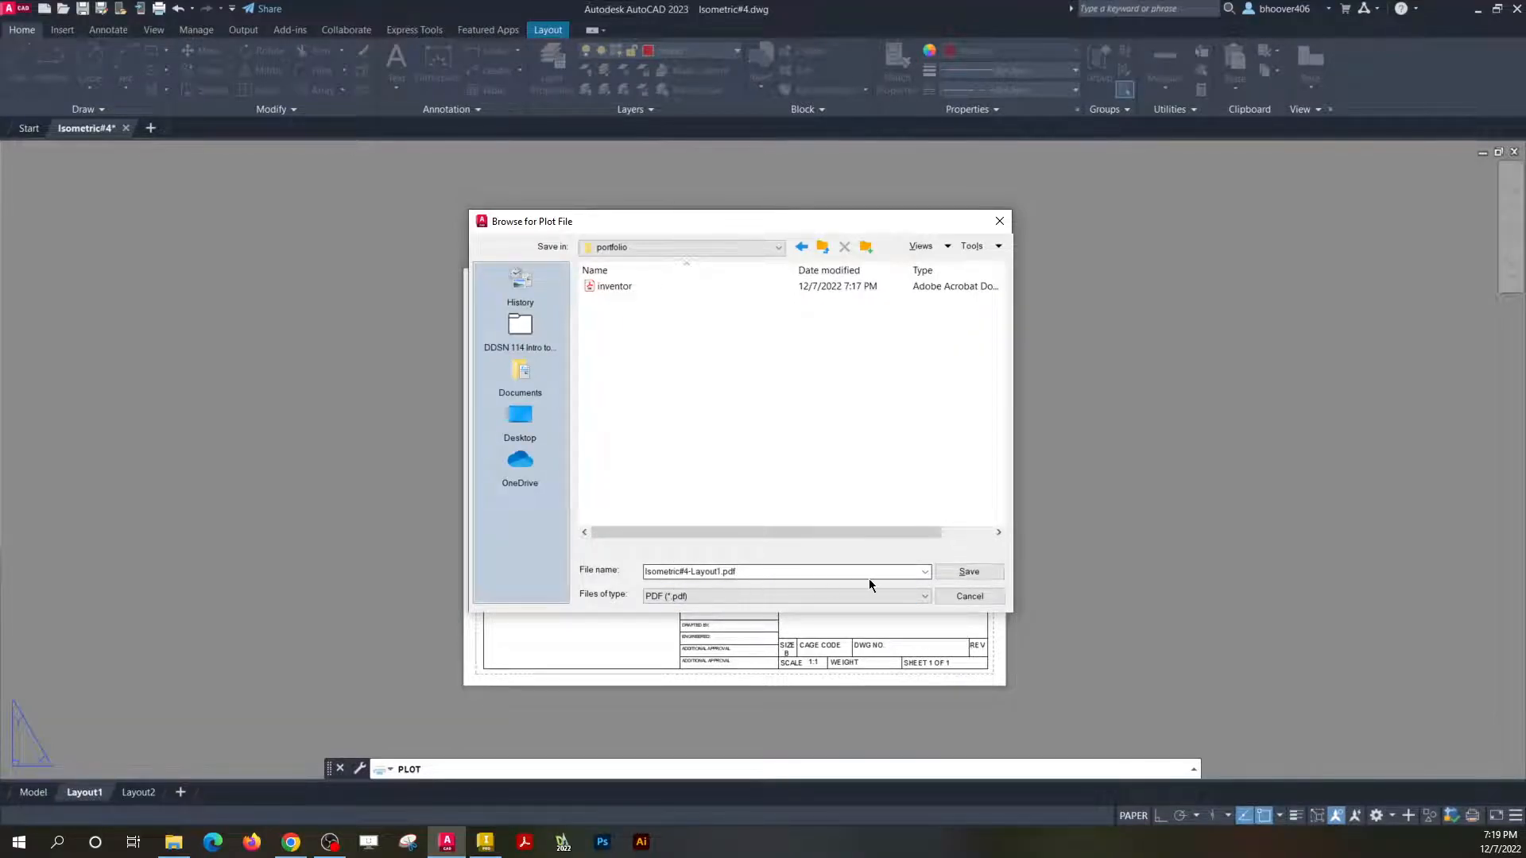
left_click(966, 572)
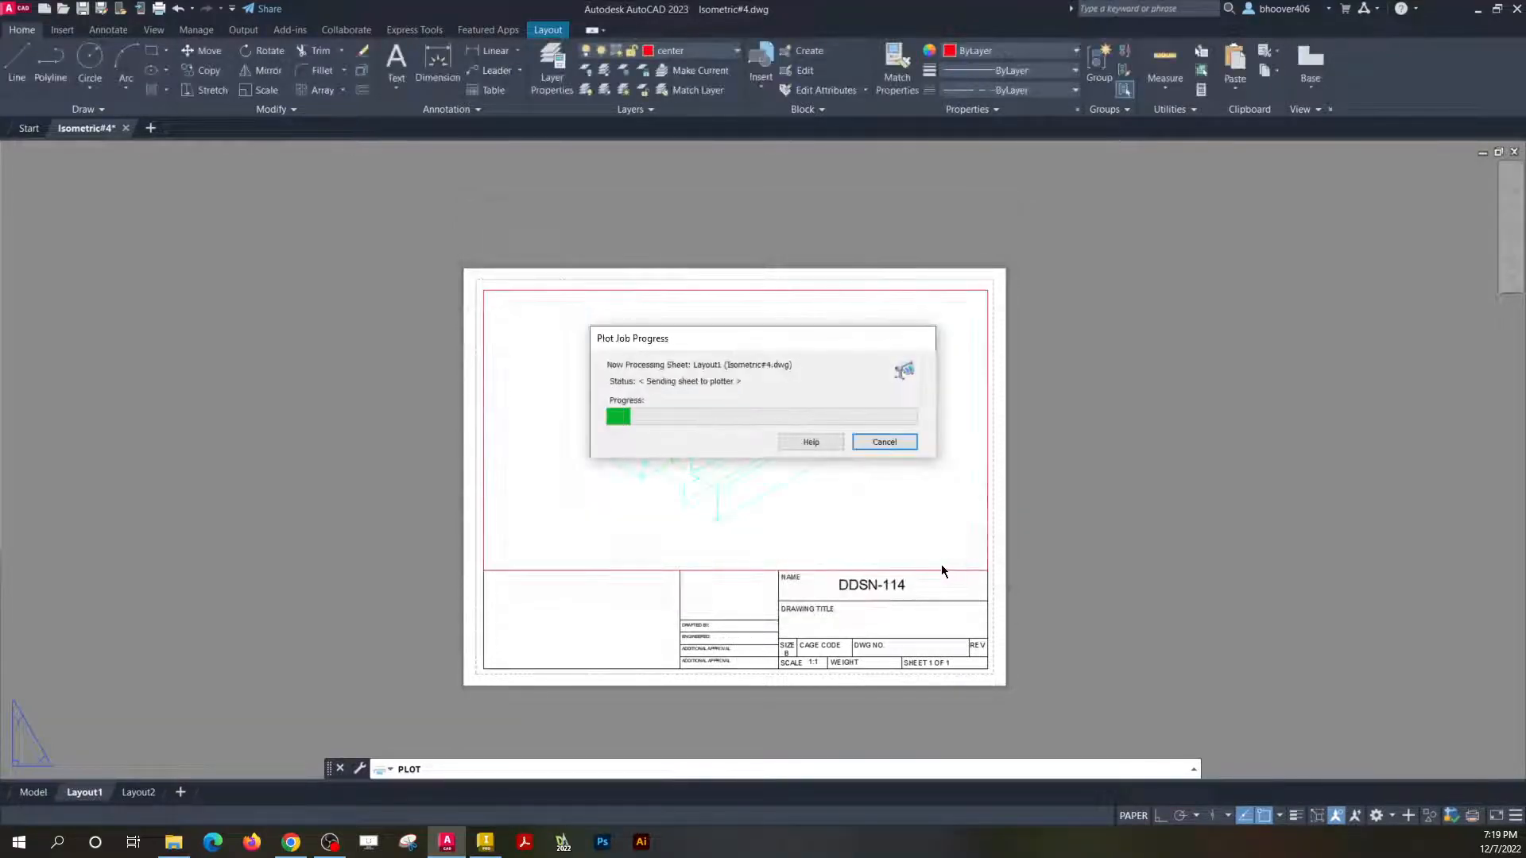
left_click(173, 841)
left_click(697, 374)
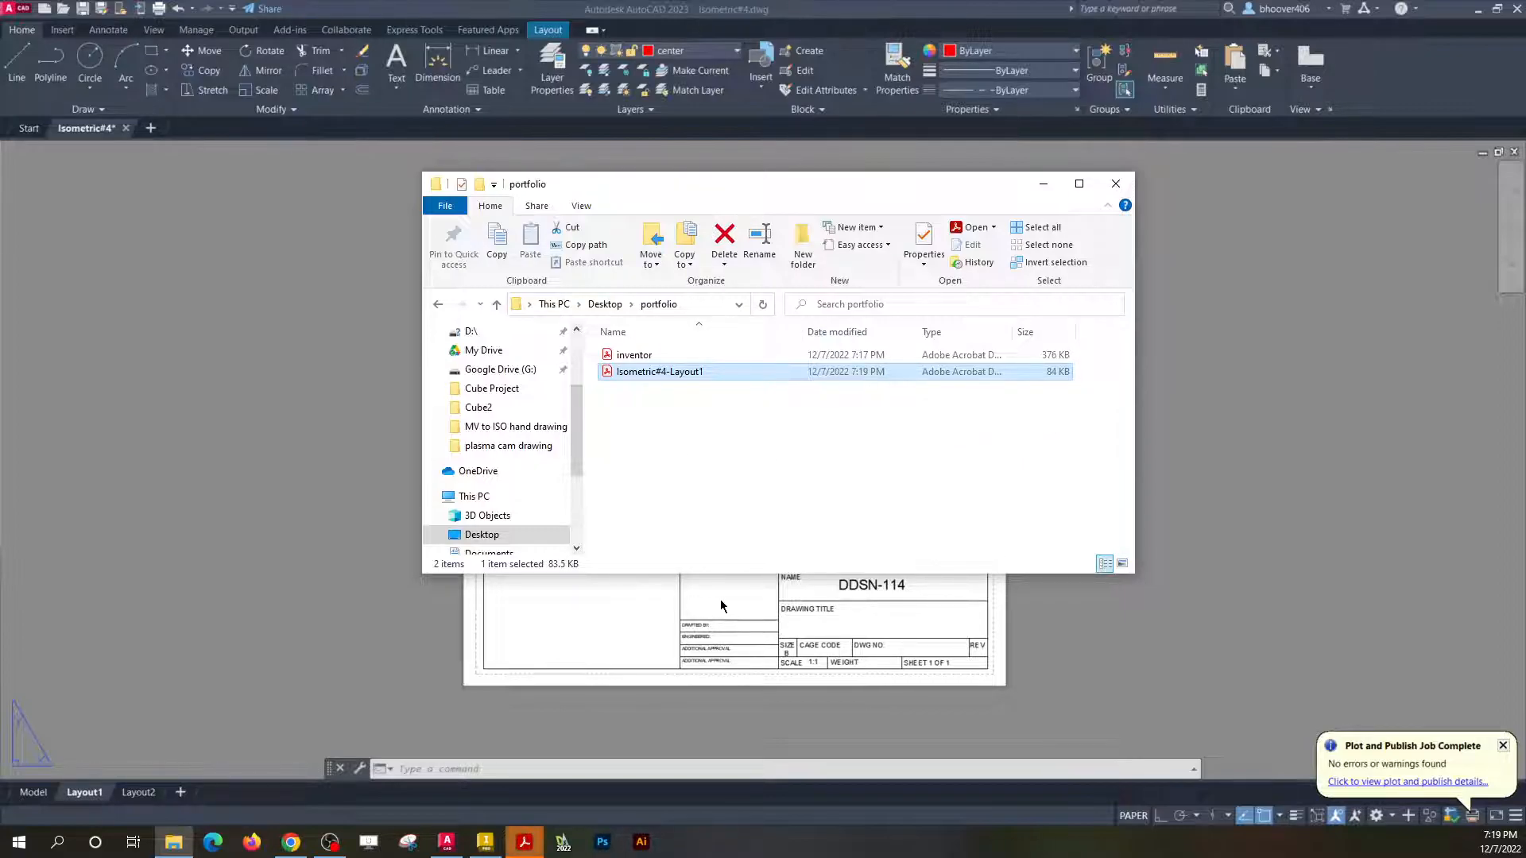
Switch to Google Drive in Chrome and create a blank Google Docs document in My Drive.
left_click(300, 843)
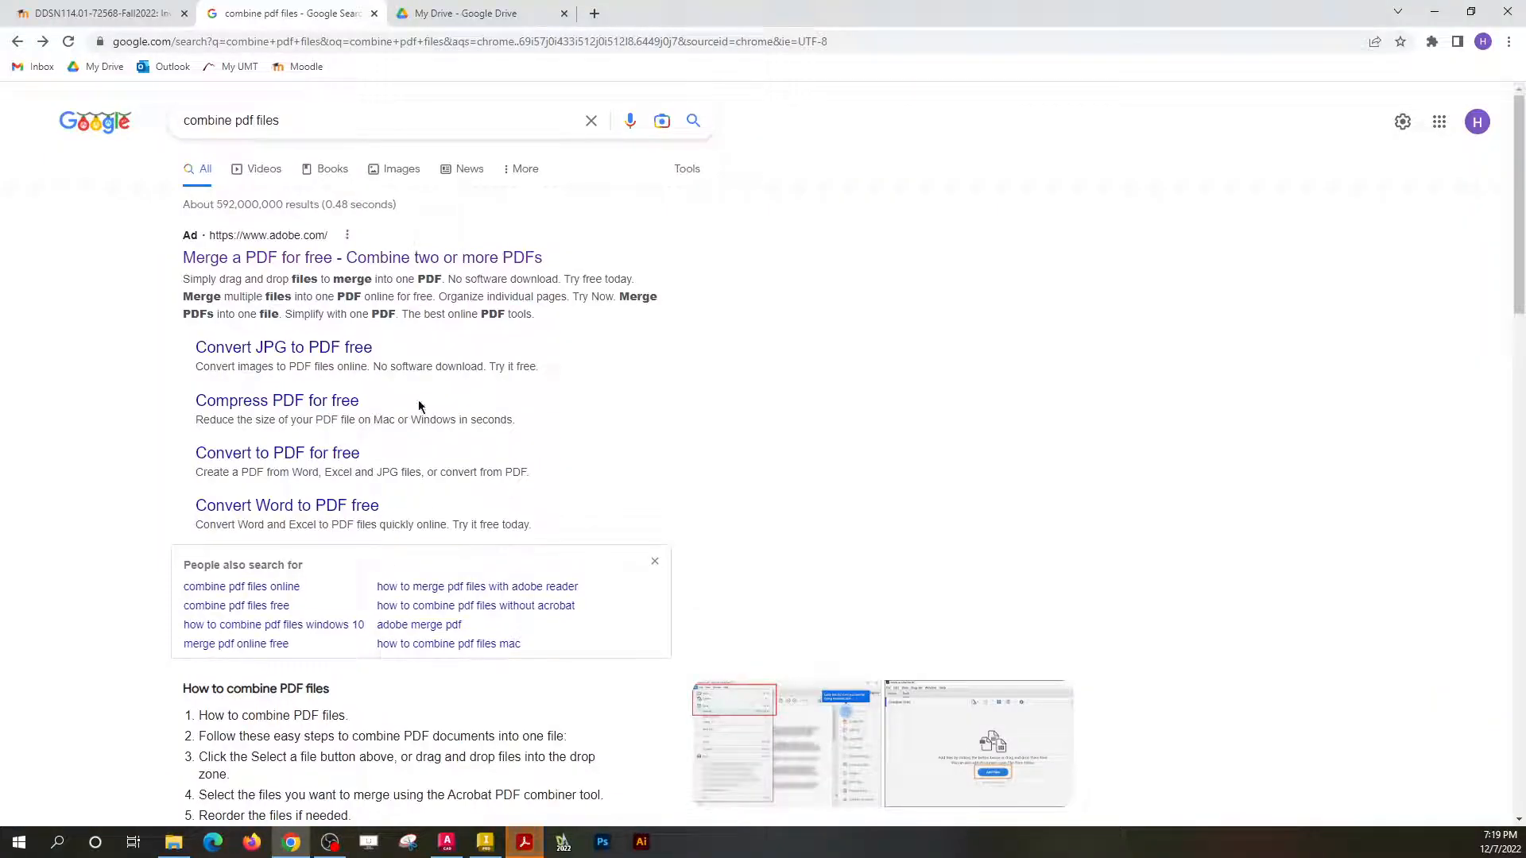
left_click(433, 24)
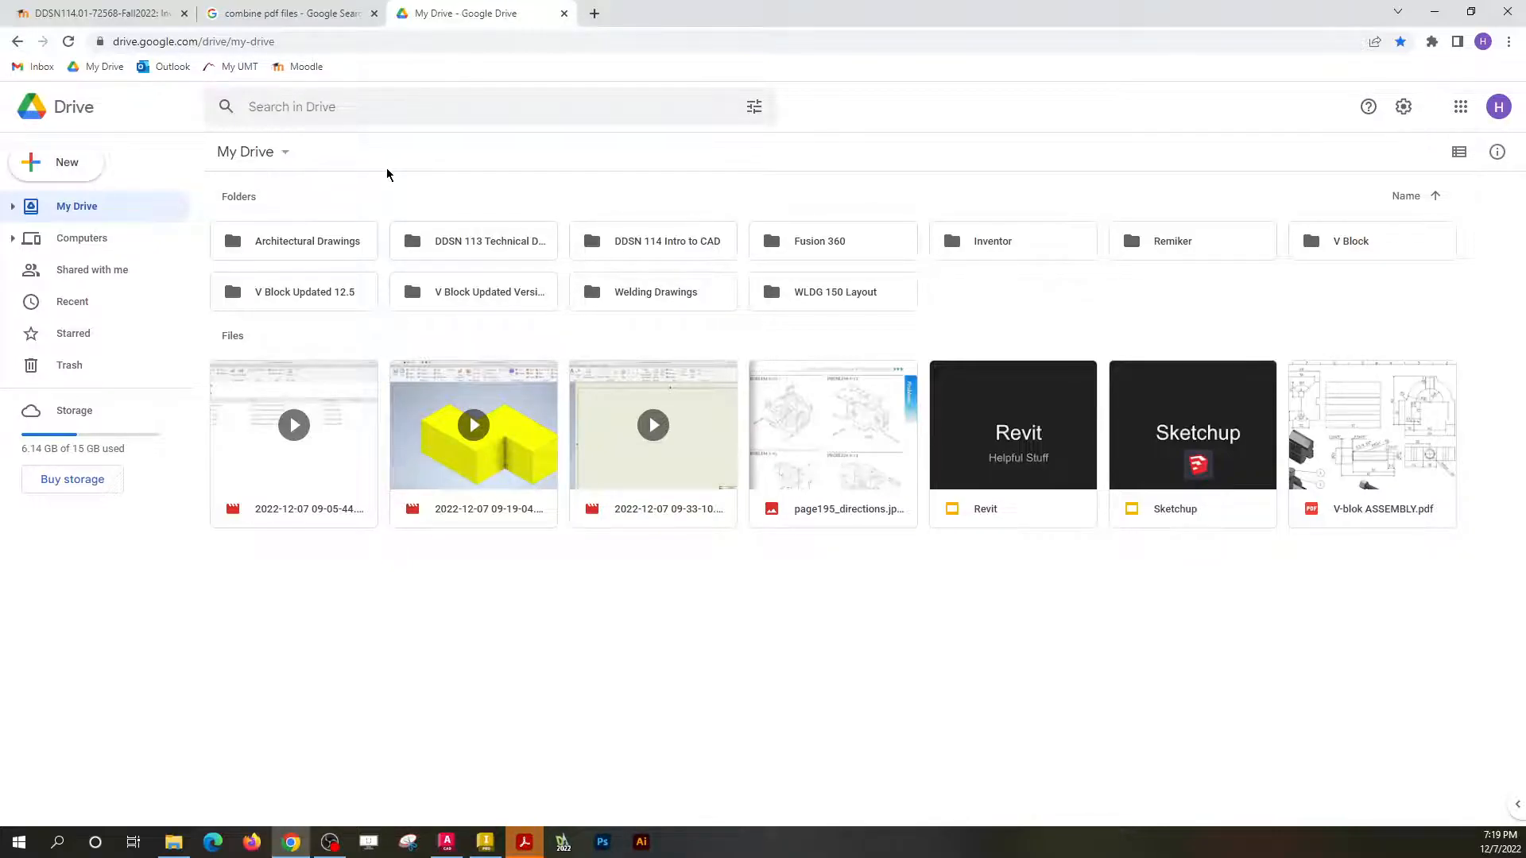
left_click(46, 174)
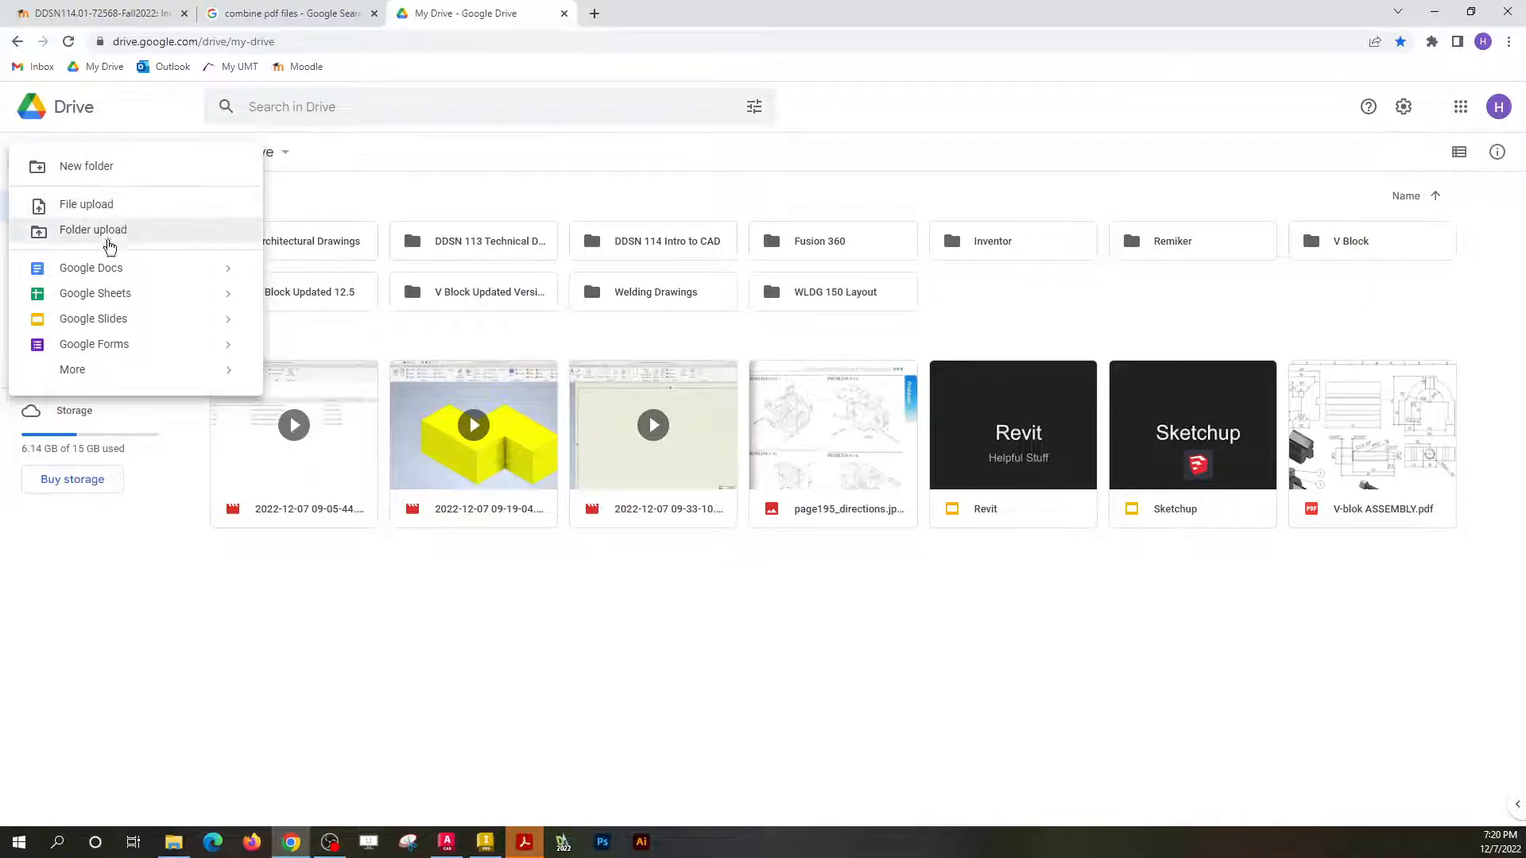
left_click(109, 273)
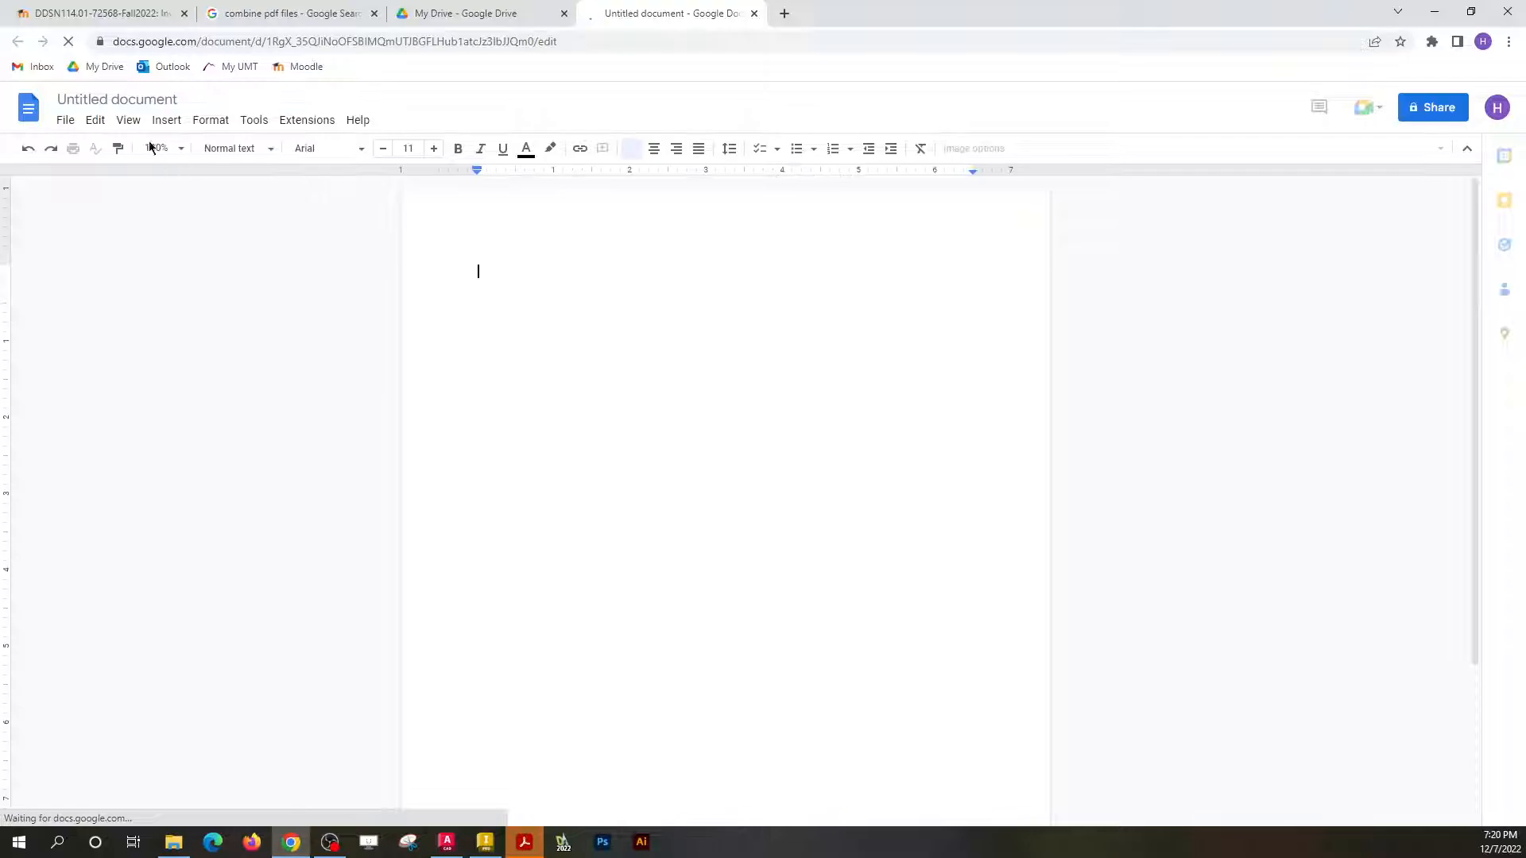
Set the page orientation of the whole document to Landscape.
left_click(66, 121)
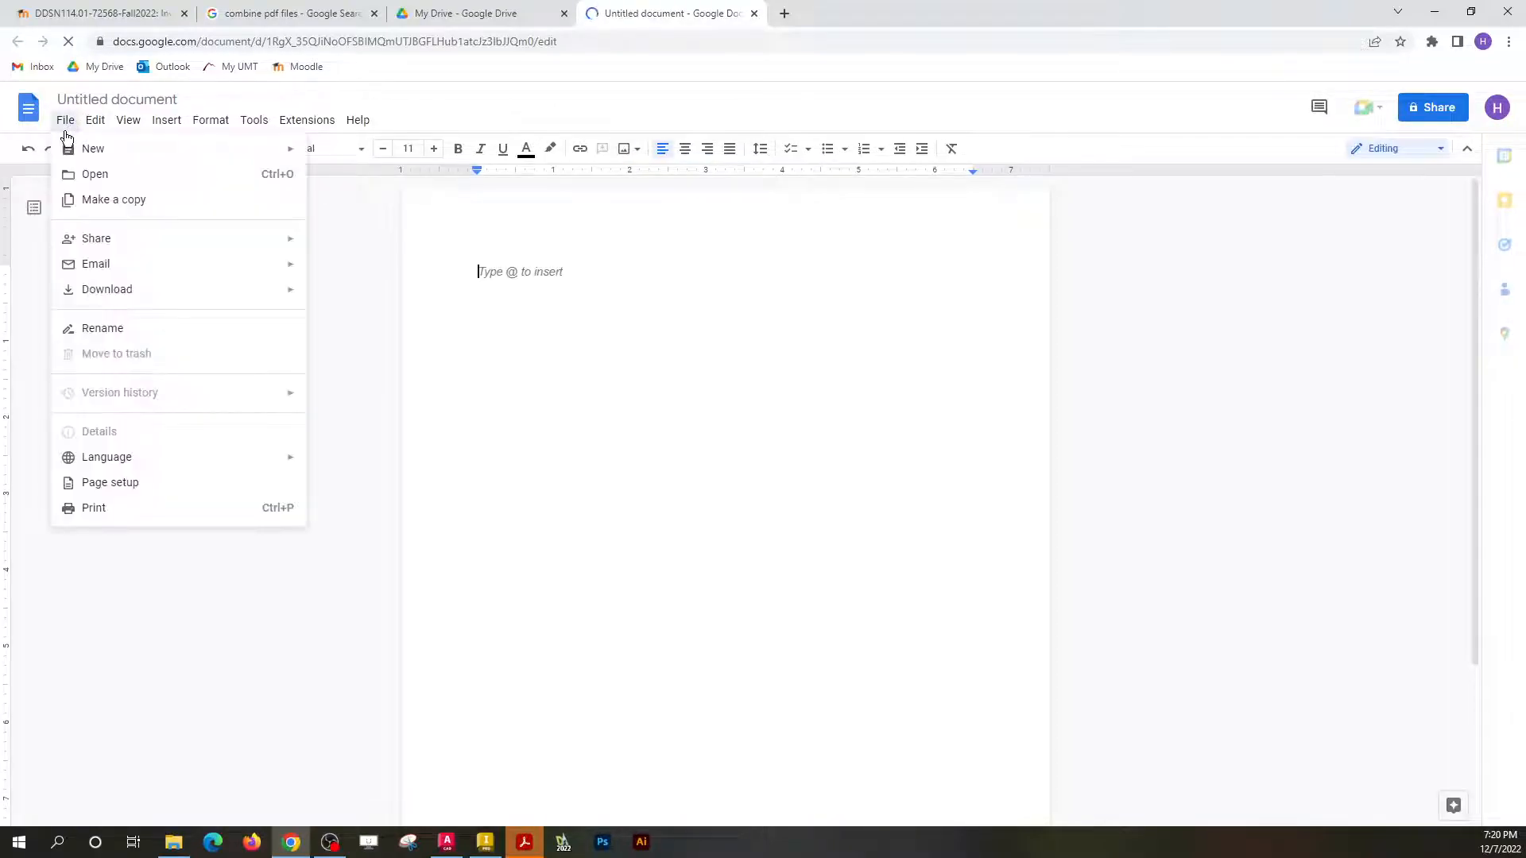
mouse_move(208, 125)
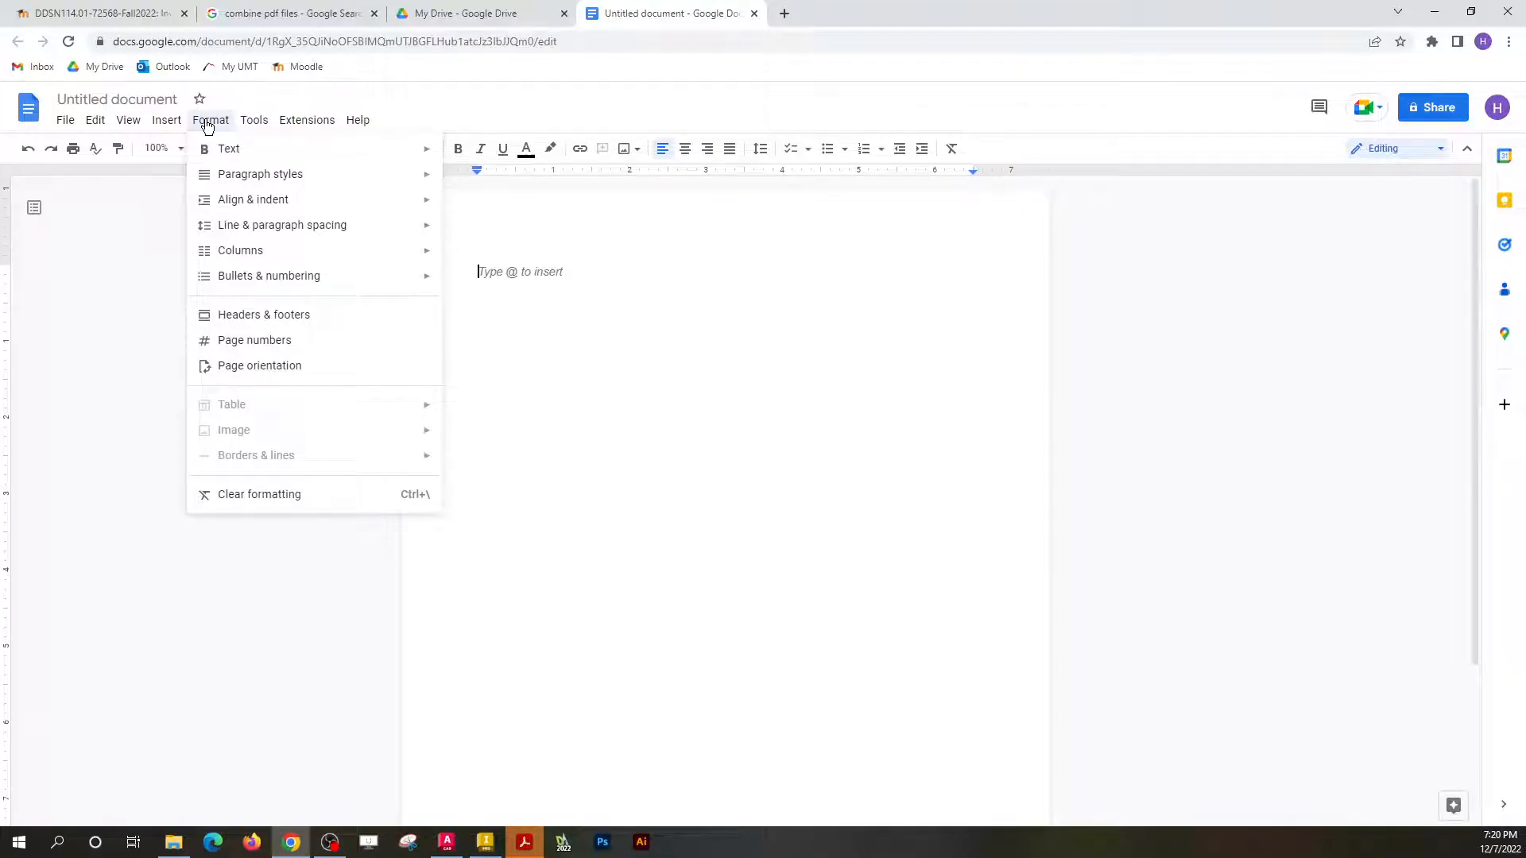
mouse_move(145, 127)
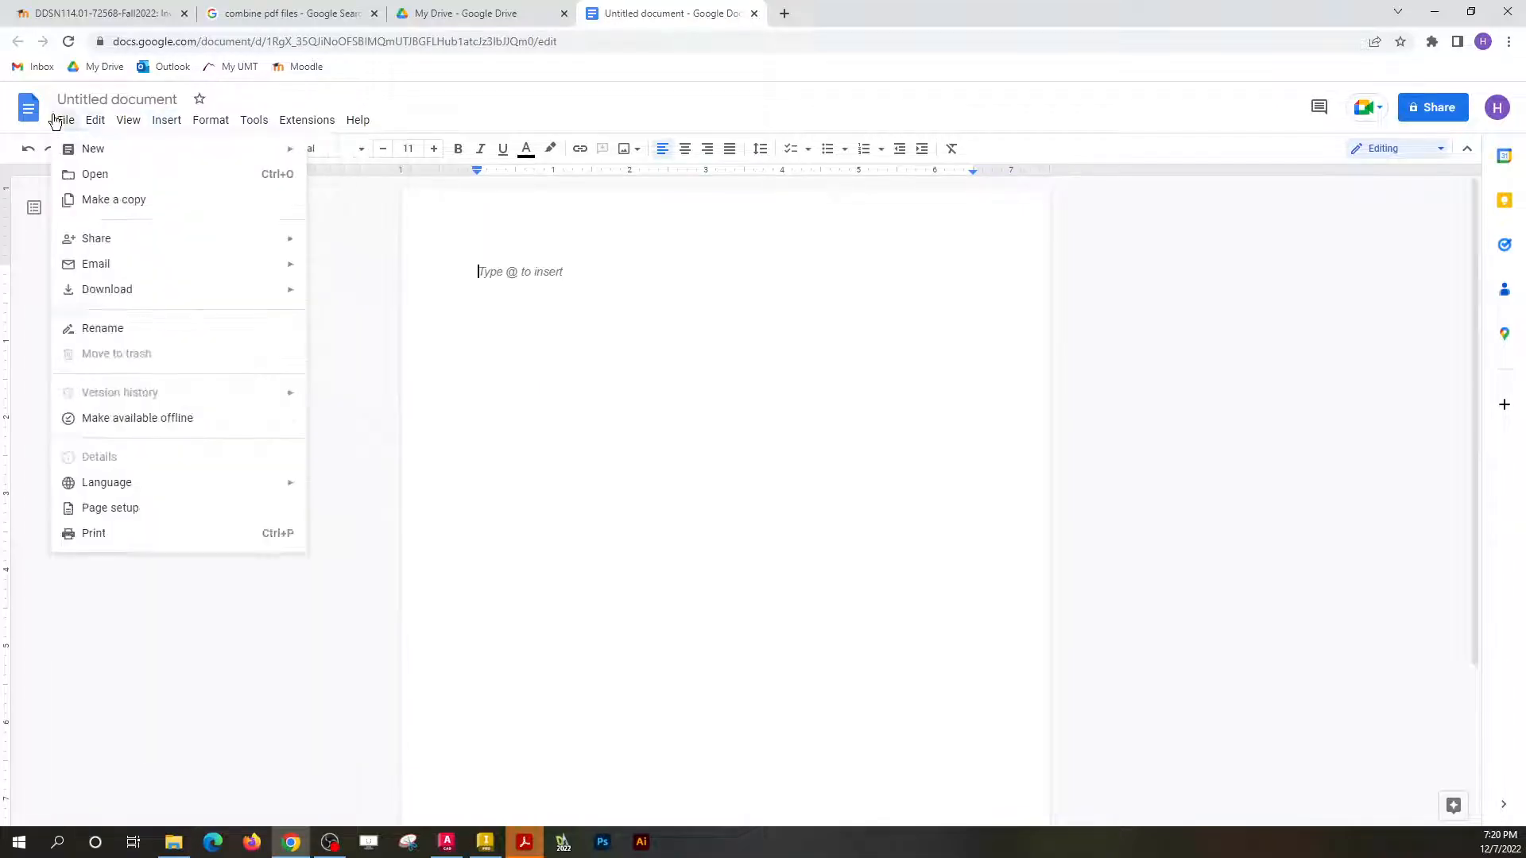
mouse_move(77, 128)
left_click(156, 511)
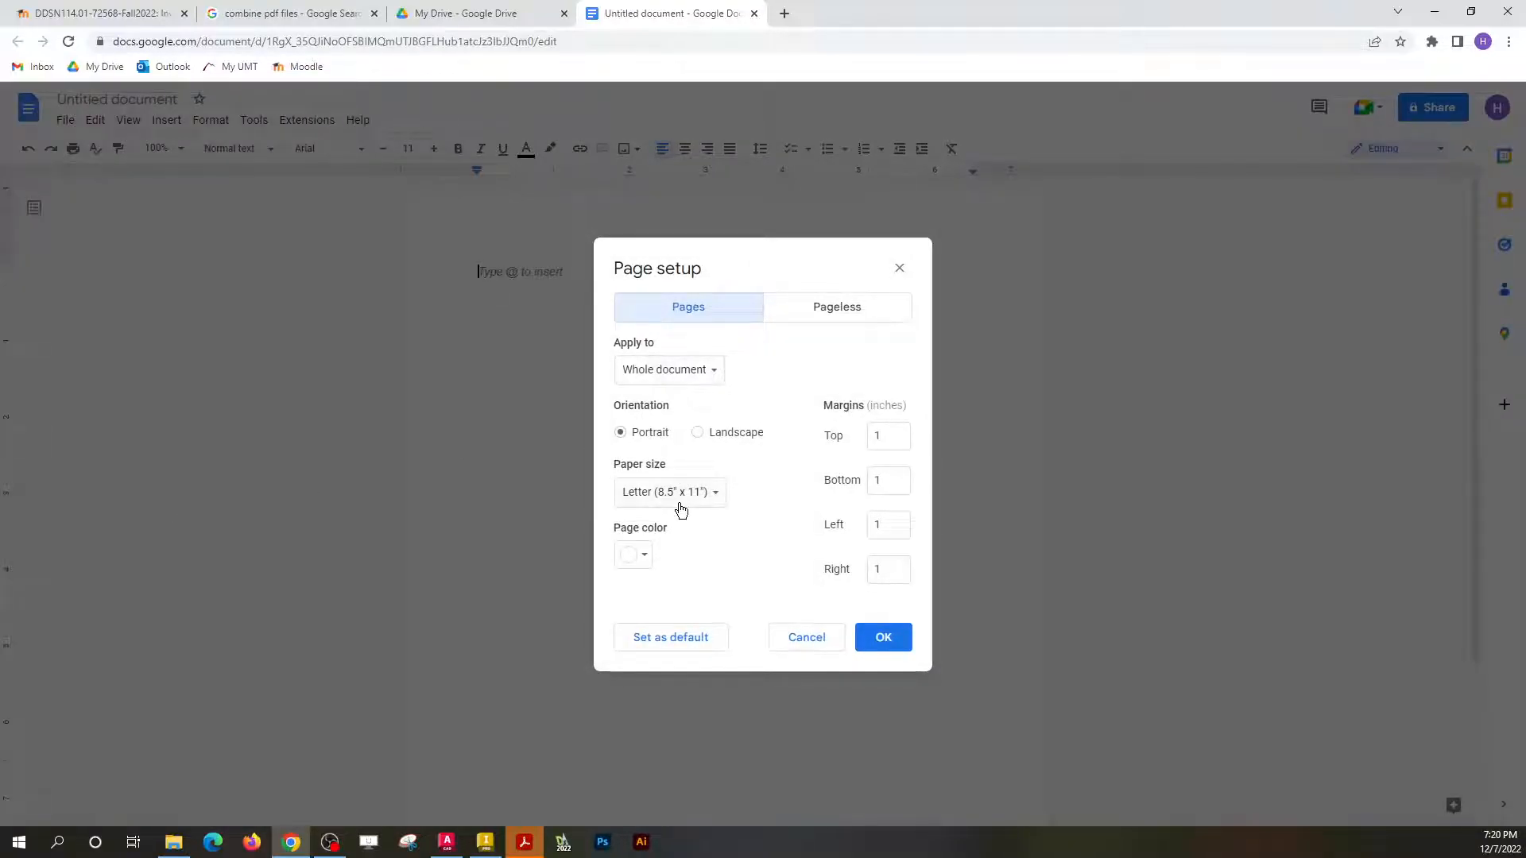
left_click(730, 438)
left_click(881, 637)
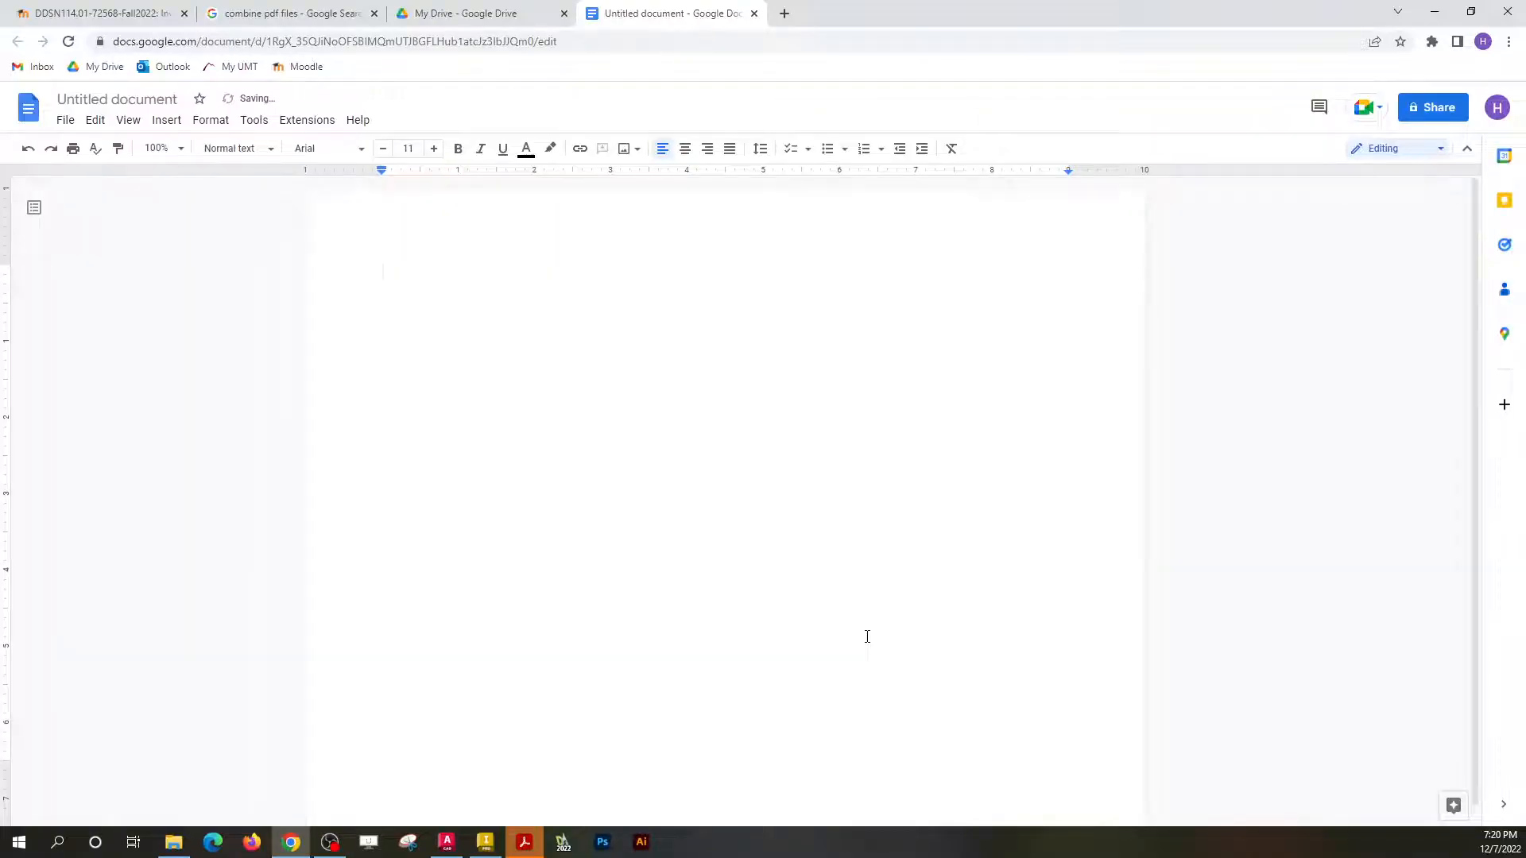
Enter the author's first name and "Portfolio" on two separate lines, and center both lines.
type("brian")
key("Return")
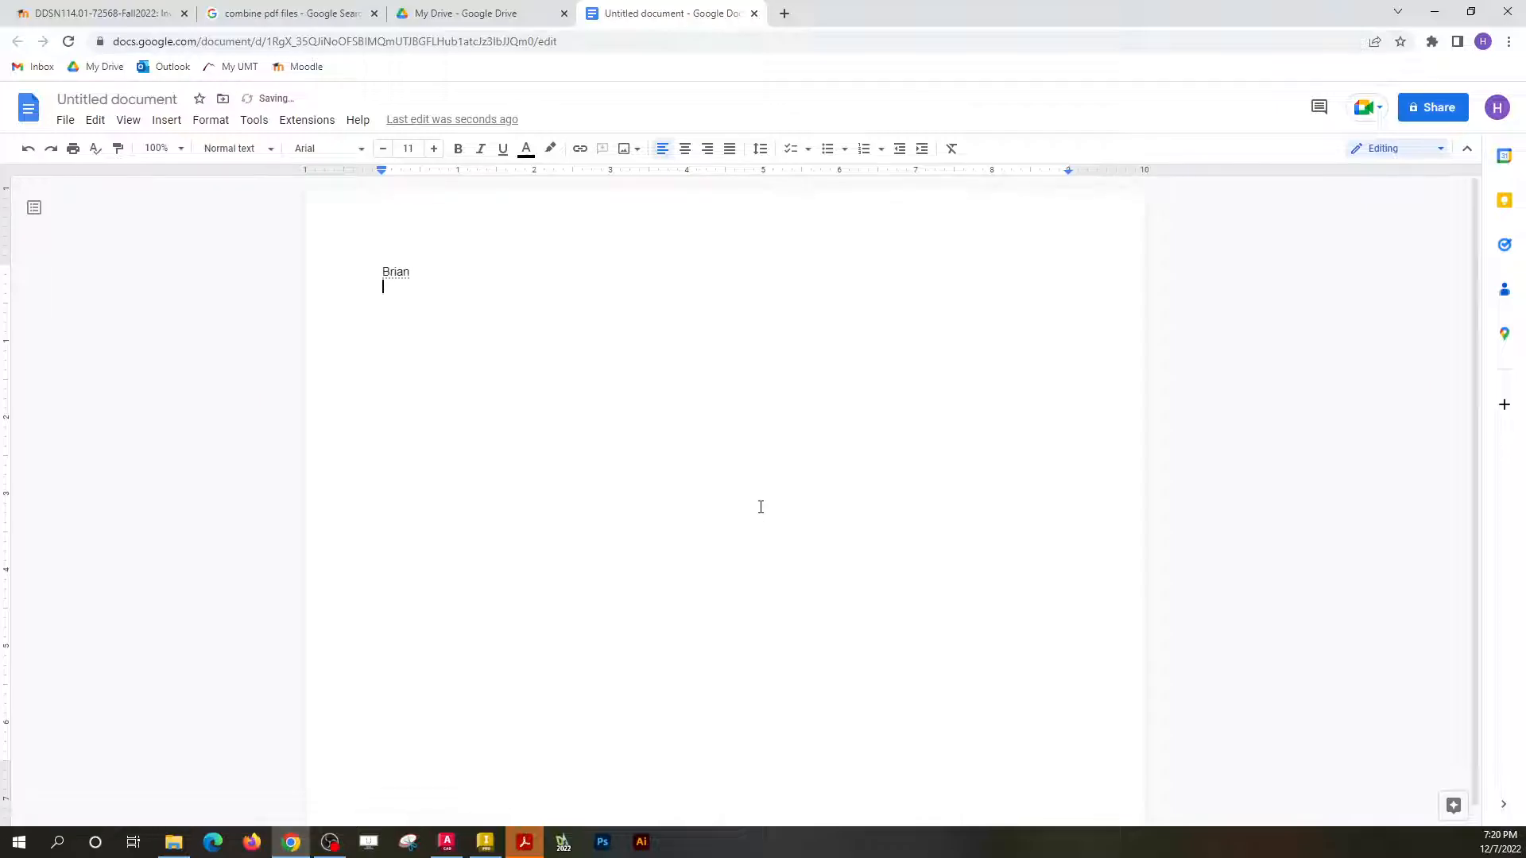
type("portcfol")
type("fol")
left_click_drag(462, 310, 349, 254)
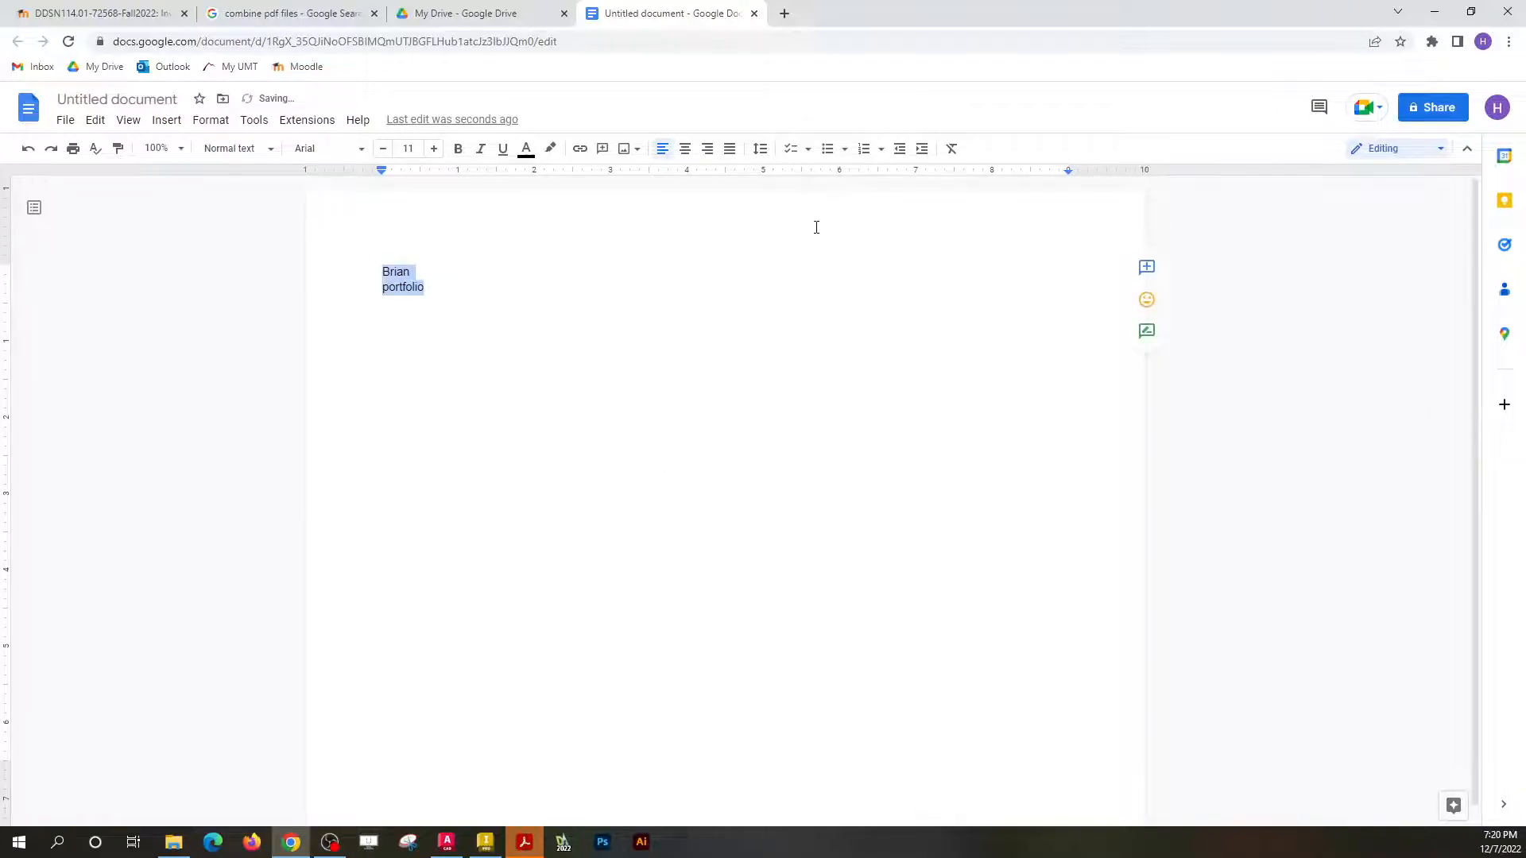
left_click(685, 148)
mouse_move(790, 310)
left_mouse_down()
mouse_move(745, 279)
mouse_move(705, 286)
mouse_move(788, 298)
left_mouse_up()
type("P")
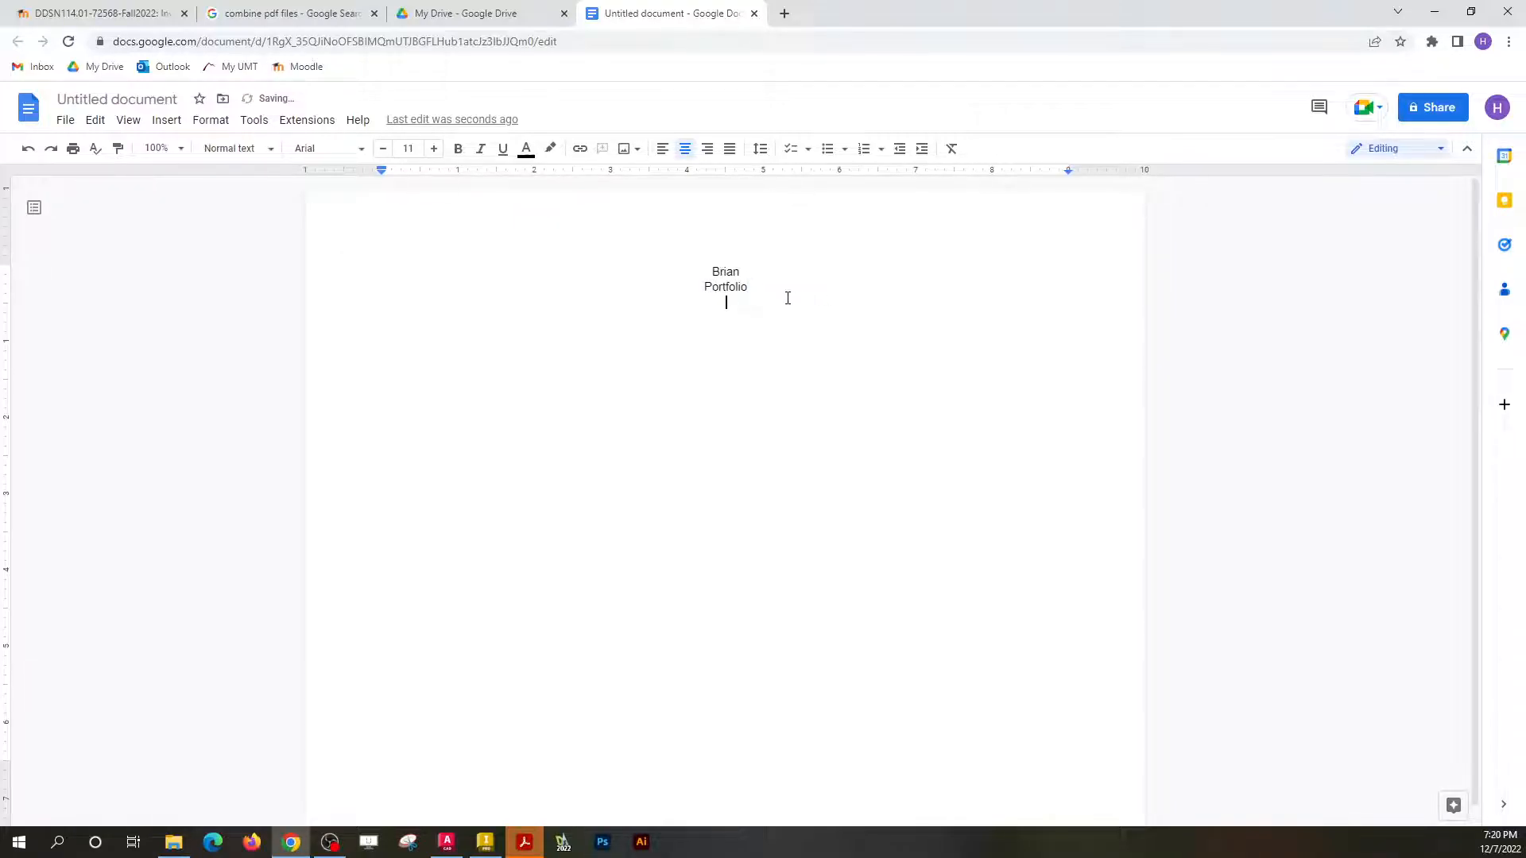
Set the font size of the two title lines to 20.
left_click_drag(871, 299, 654, 260)
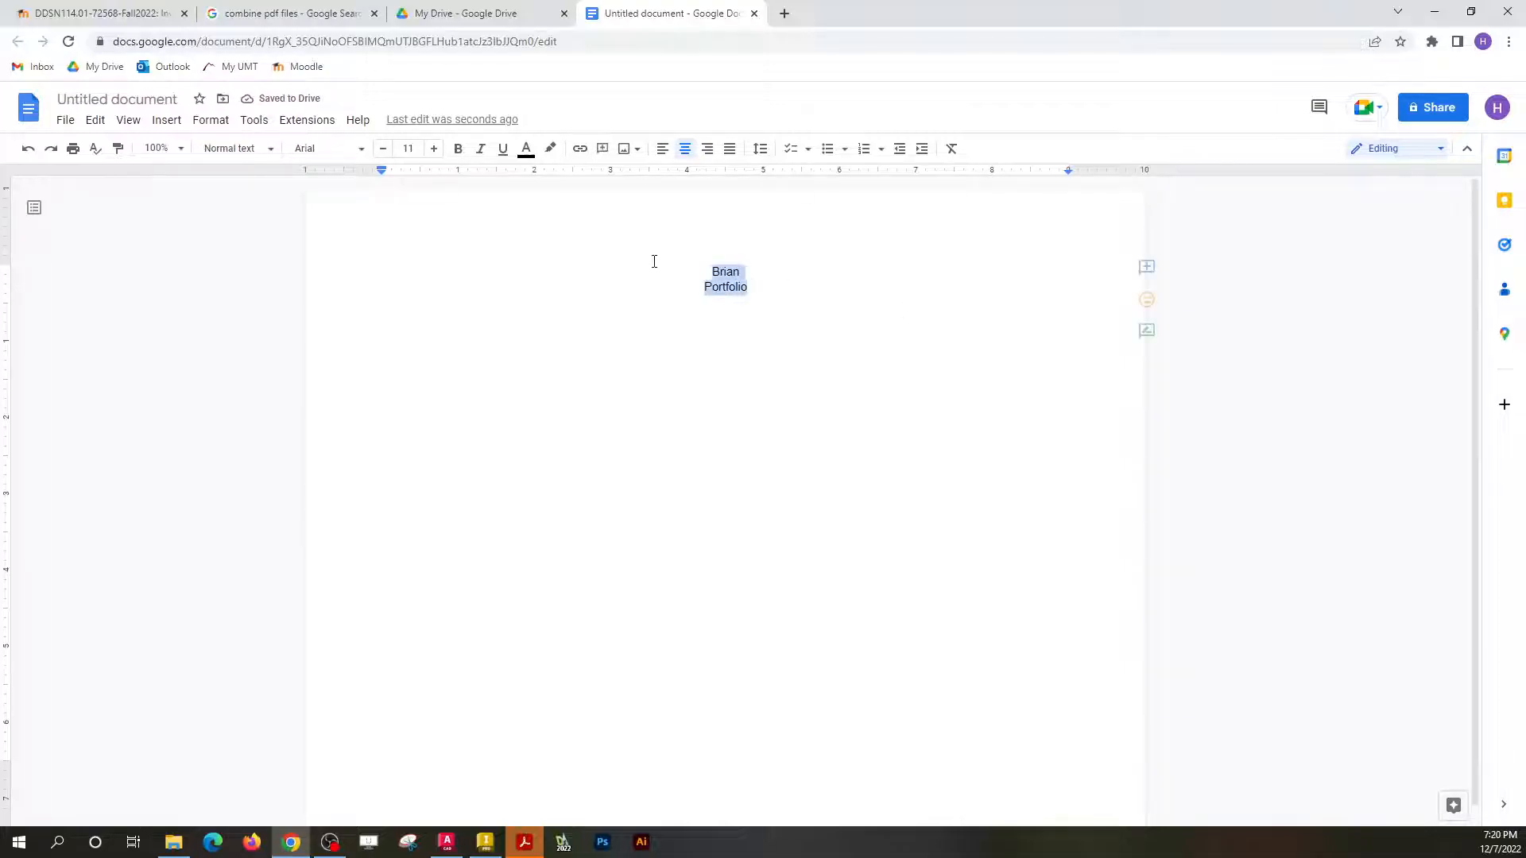
left_click(420, 150)
type("20")
key("Return")
left_click(796, 457)
scroll(796, 458, "down", 1)
Insert four blank lines above the author's name to move the title lower on the page.
left_click(699, 254)
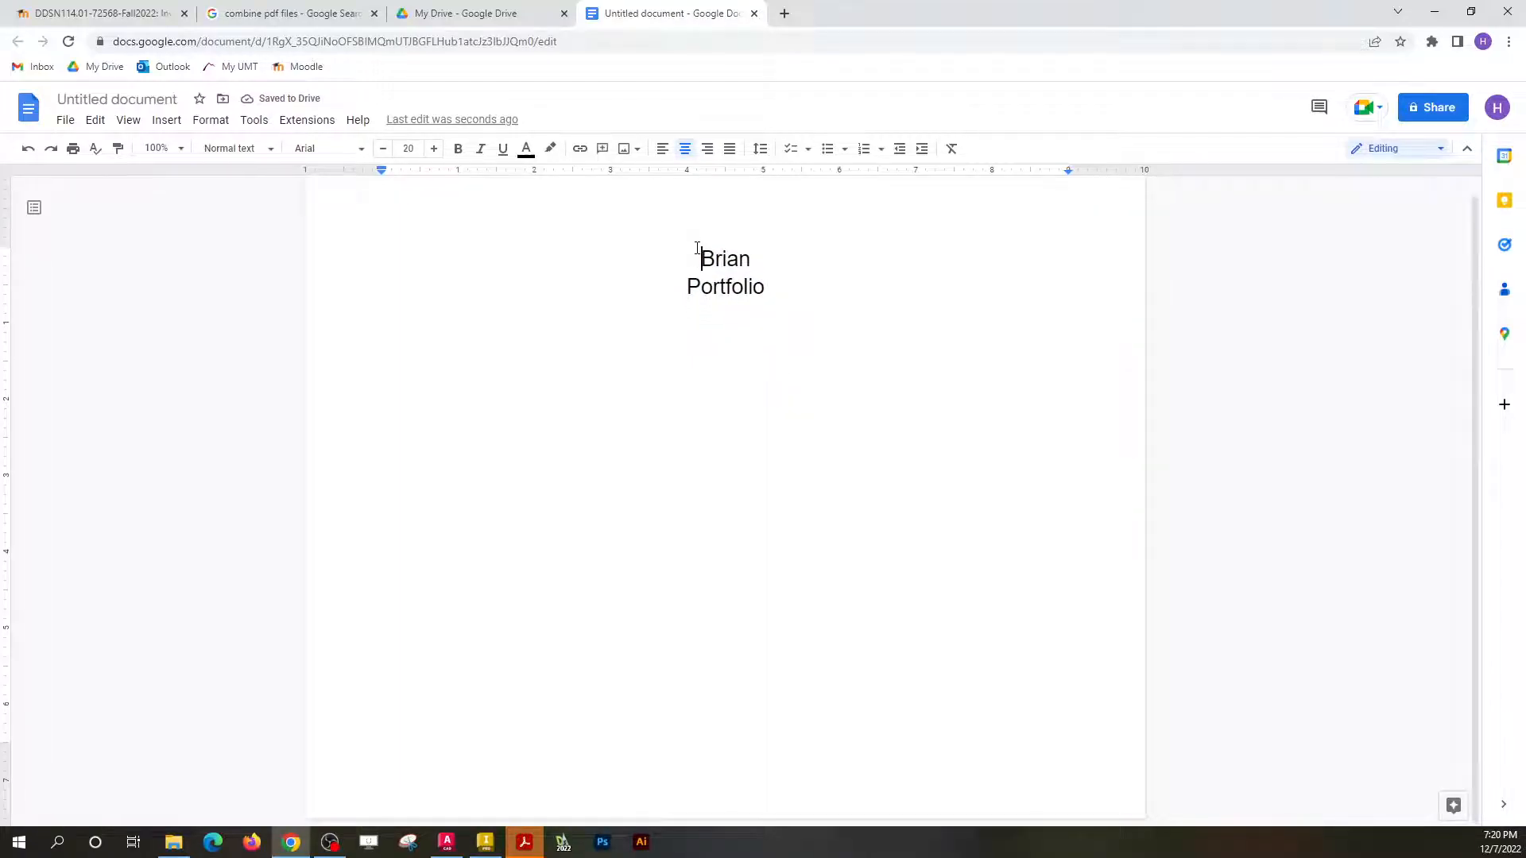
key("Return")
key("Return")
key("Return")
key("Return")
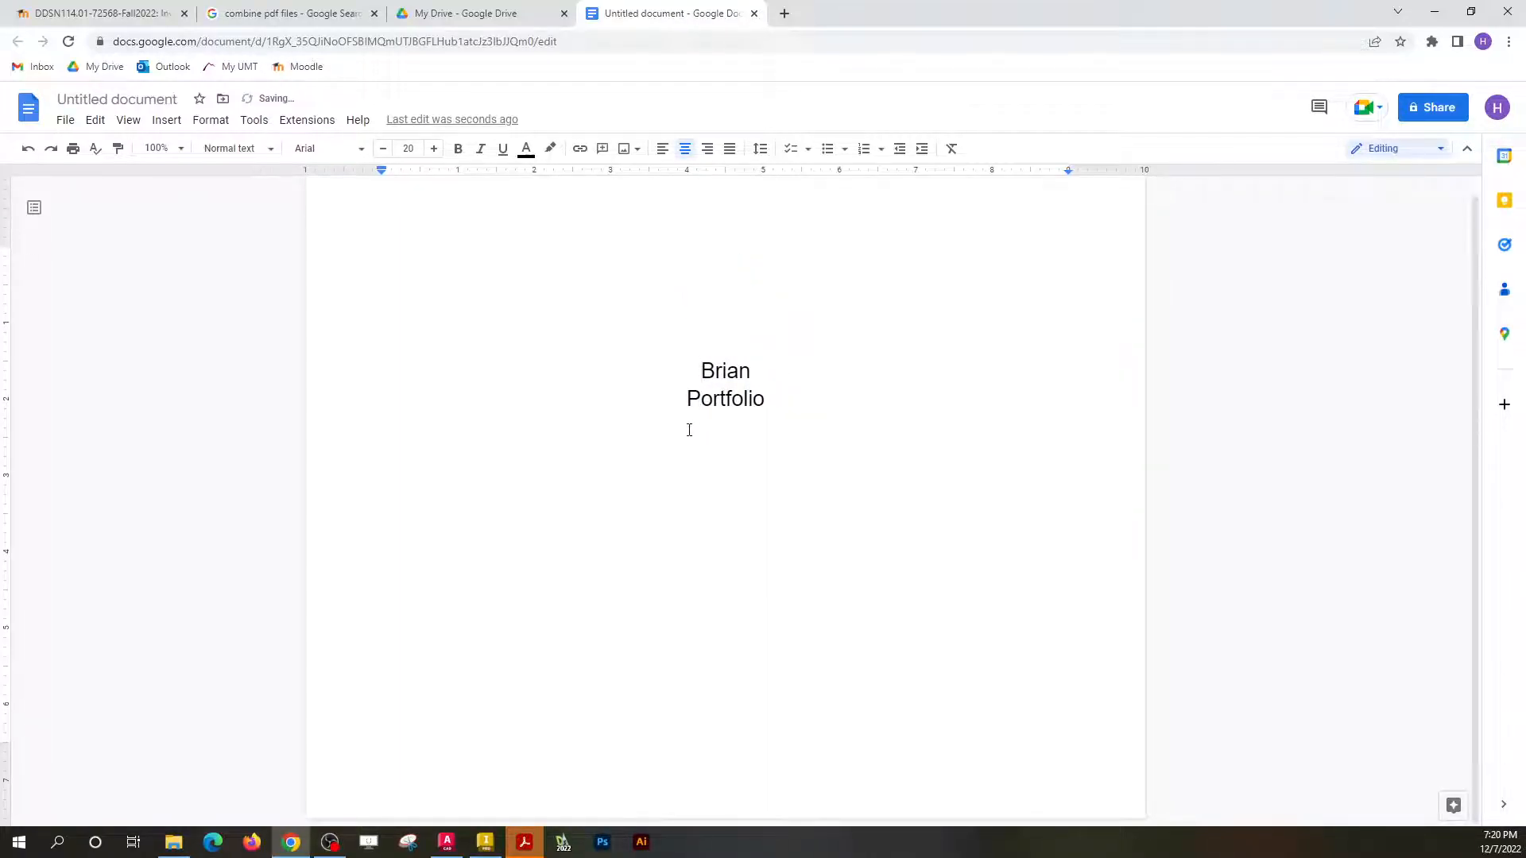
Add blank lines below "Portfolio" and left-align the last one.
left_click(767, 401)
key("Return")
key("Return")
key("Return")
key("Return")
key("Return")
key("Return")
key("BackSpace")
key("ctrl+shift+l")
Download the title page document as a PDF.
left_click(66, 120)
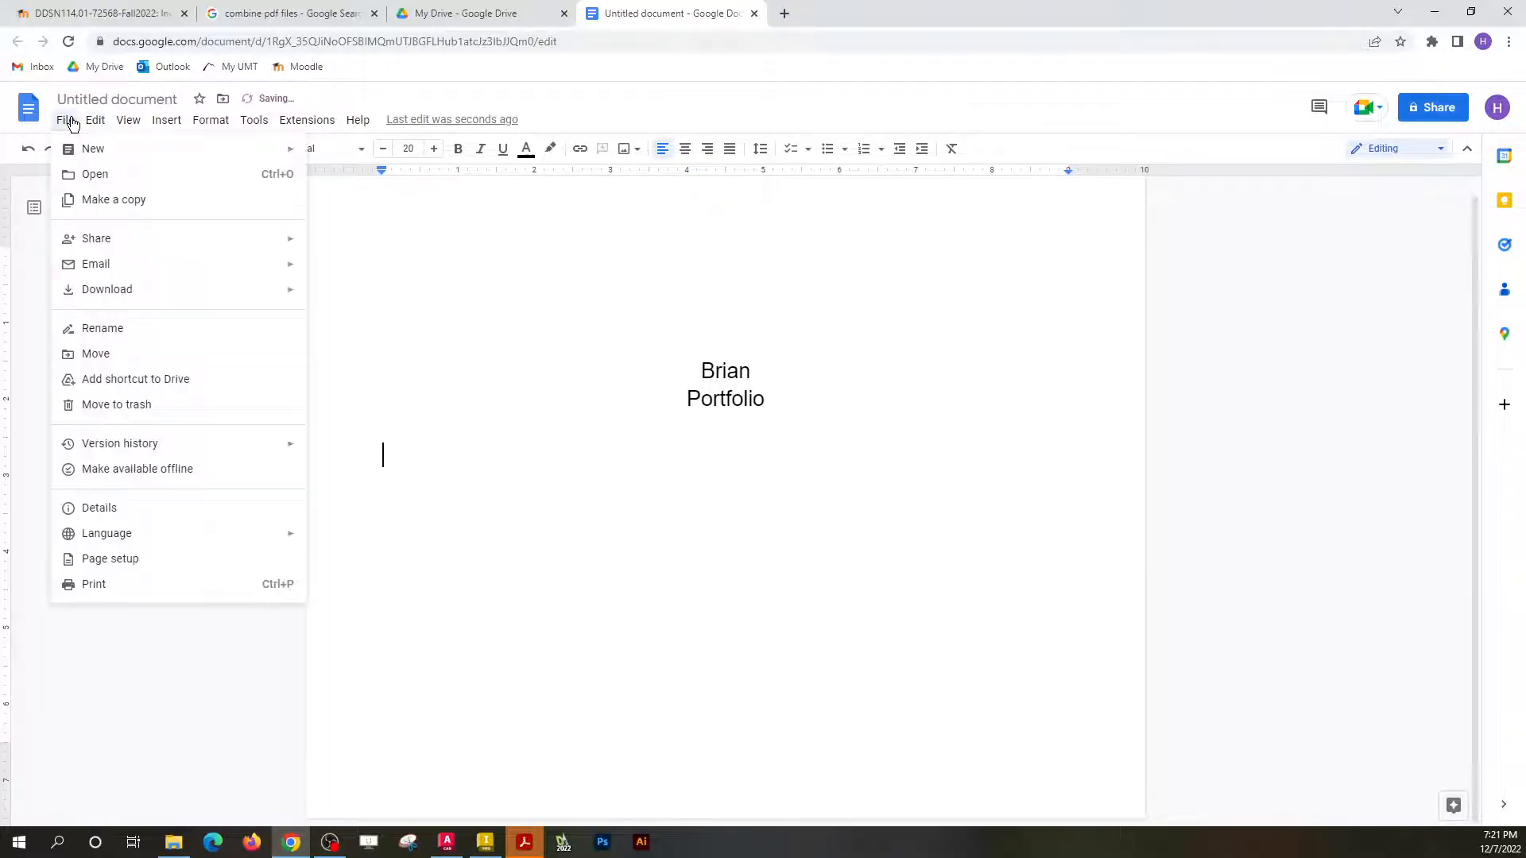
mouse_move(163, 293)
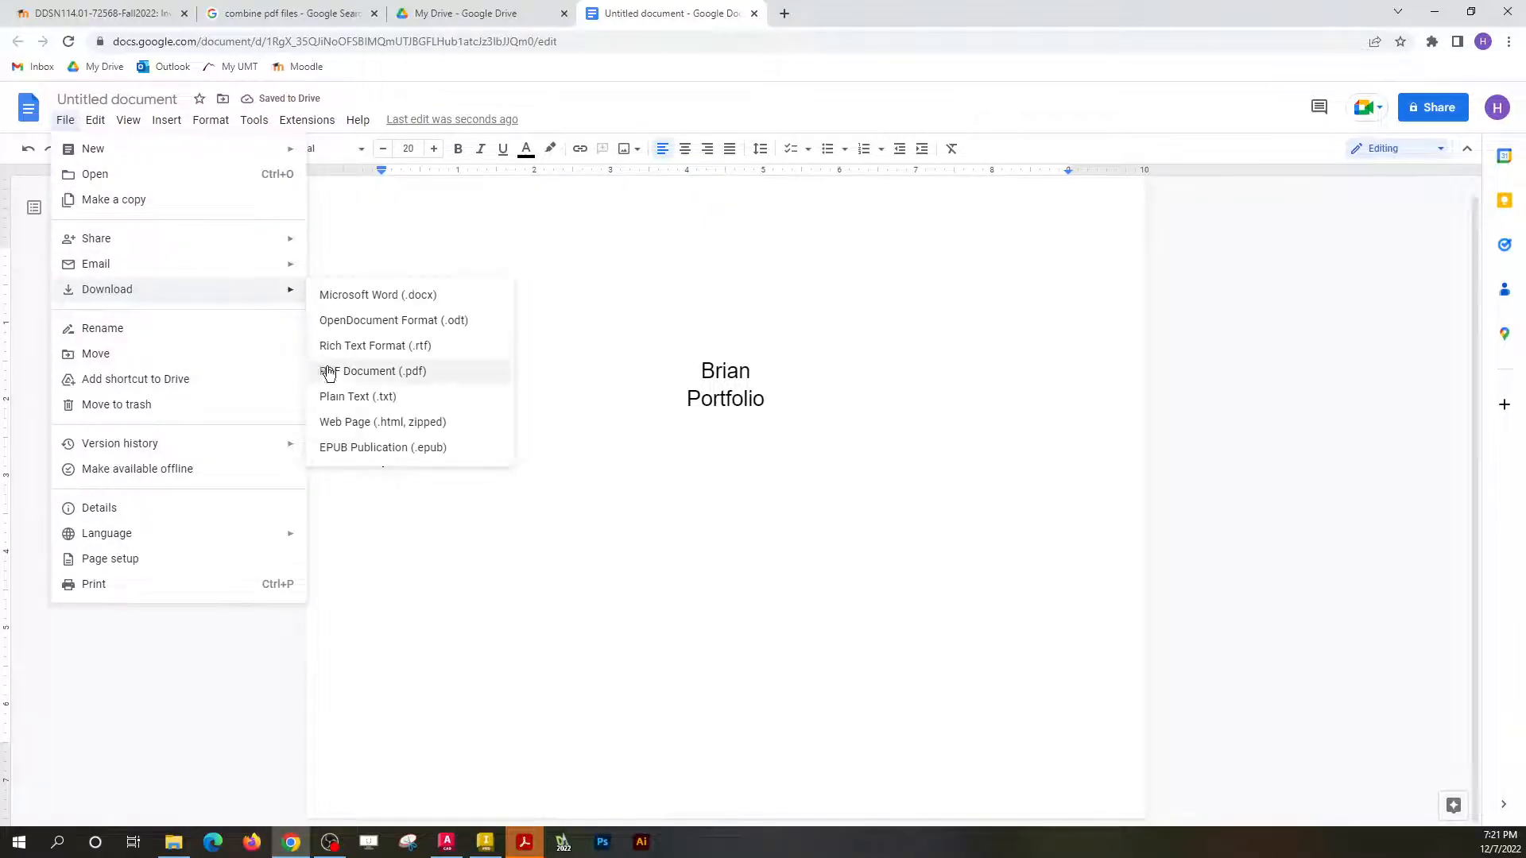
left_click(354, 373)
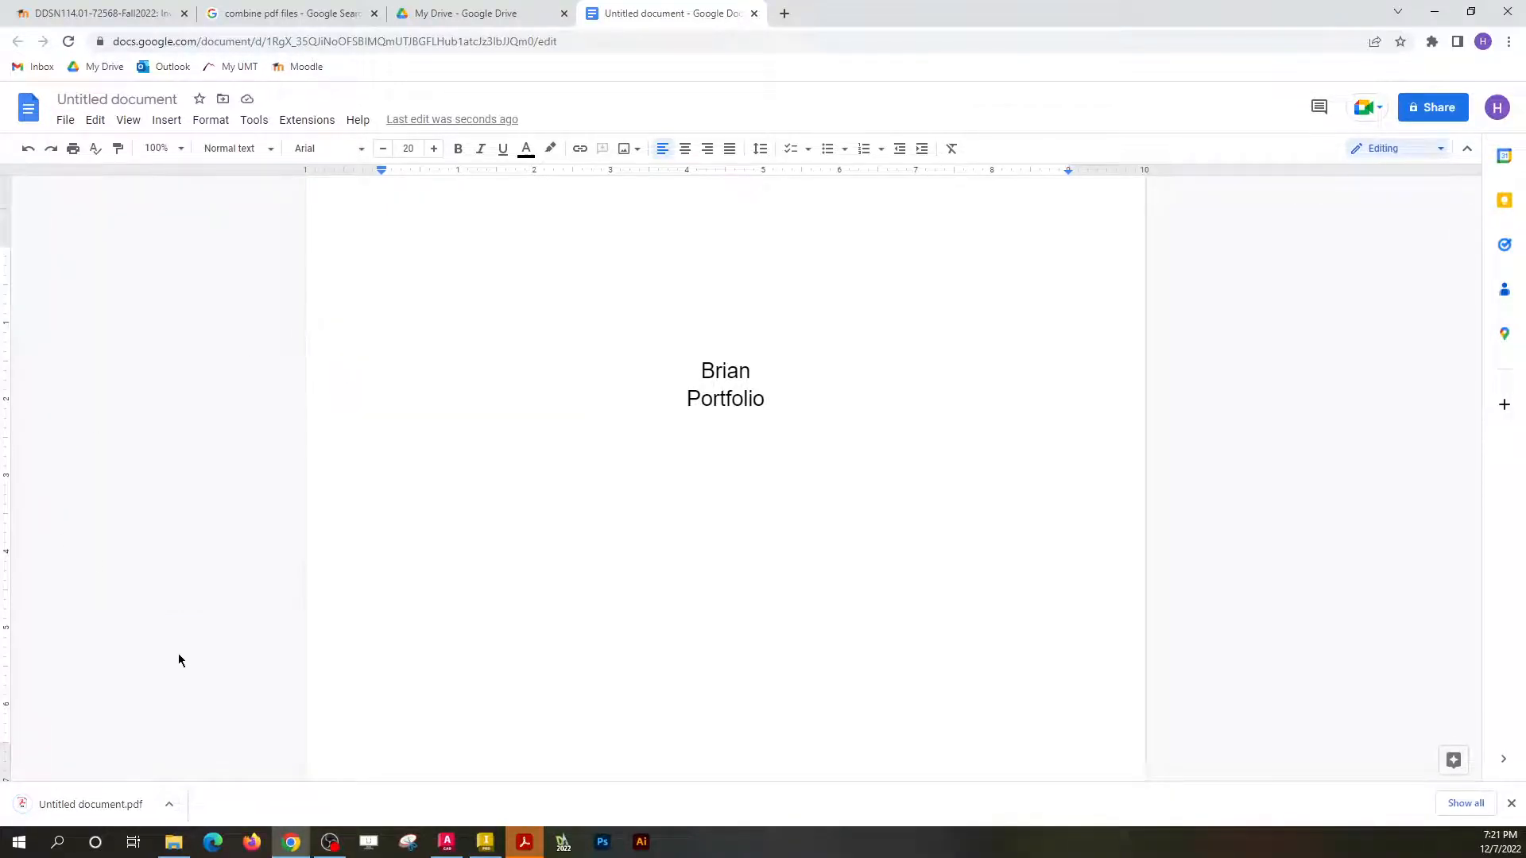
Move the downloaded Untitled document PDF from Downloads into the portfolio folder on the Desktop and open that folder.
left_click(173, 842)
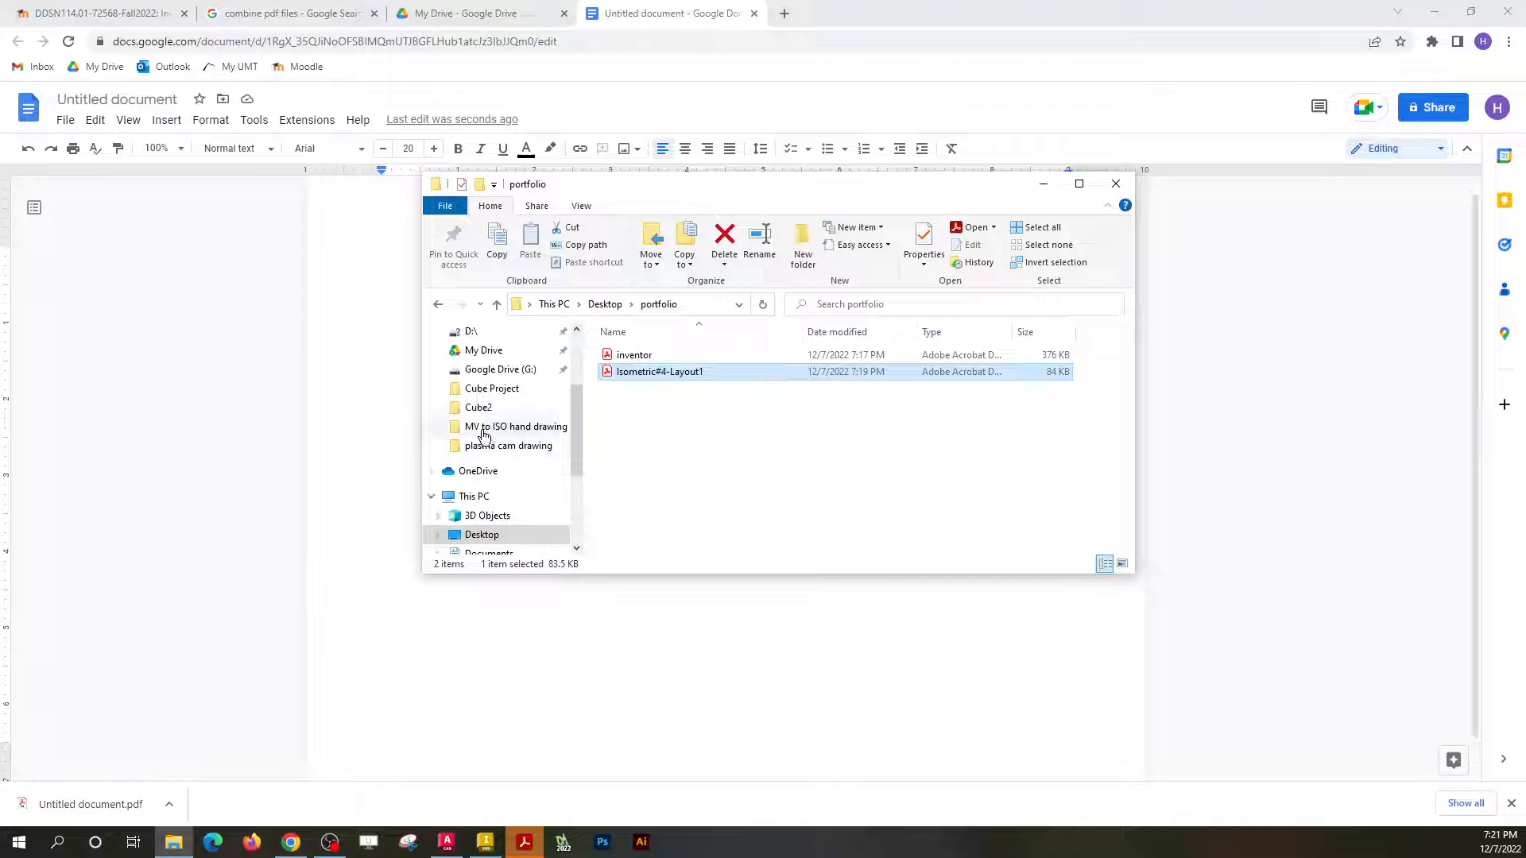
scroll(489, 529, "down", 1)
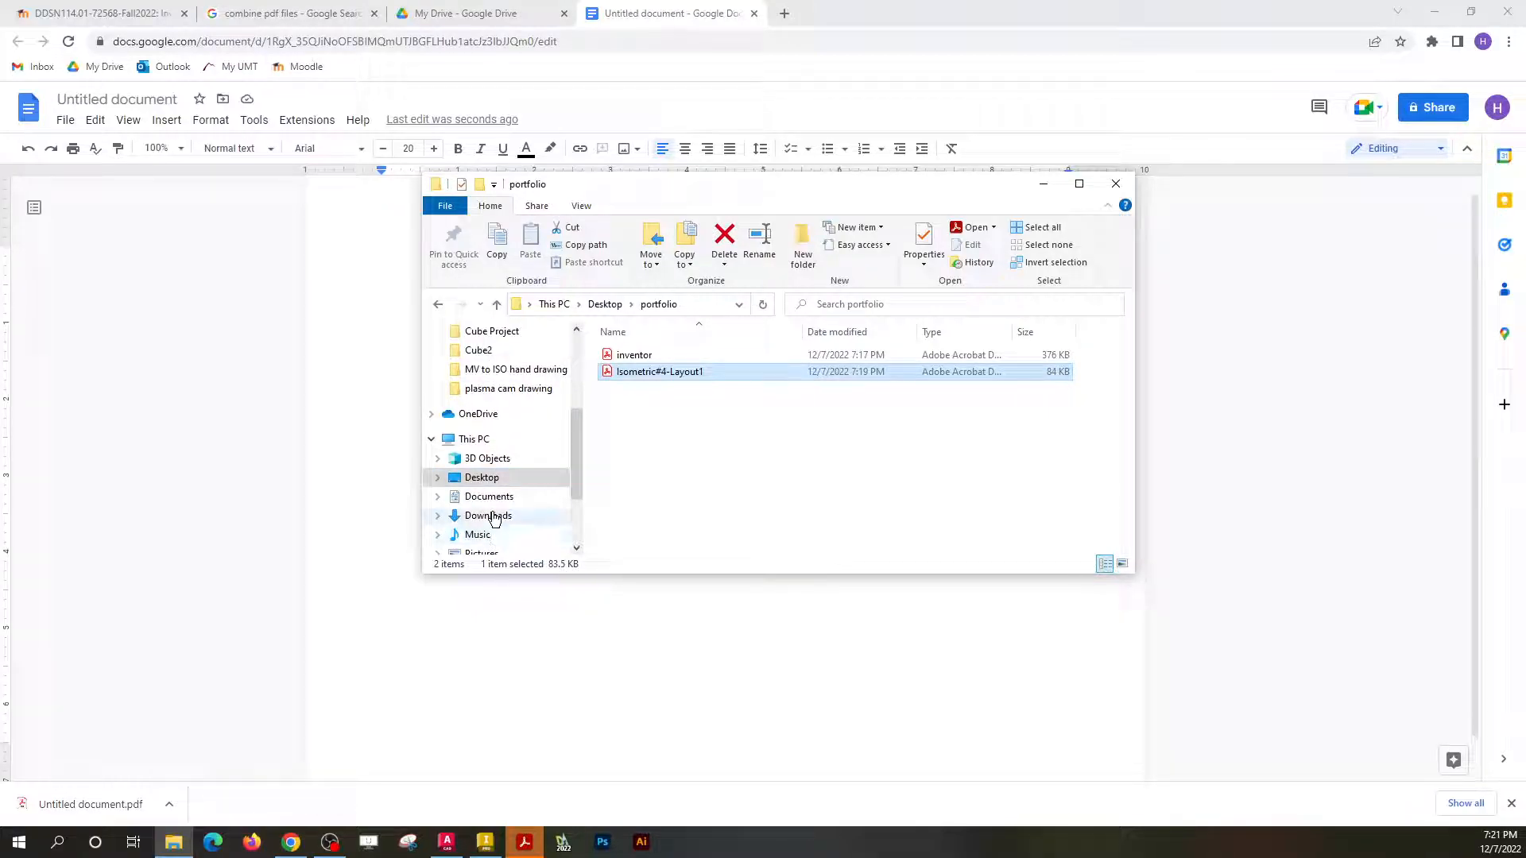
left_click(491, 517)
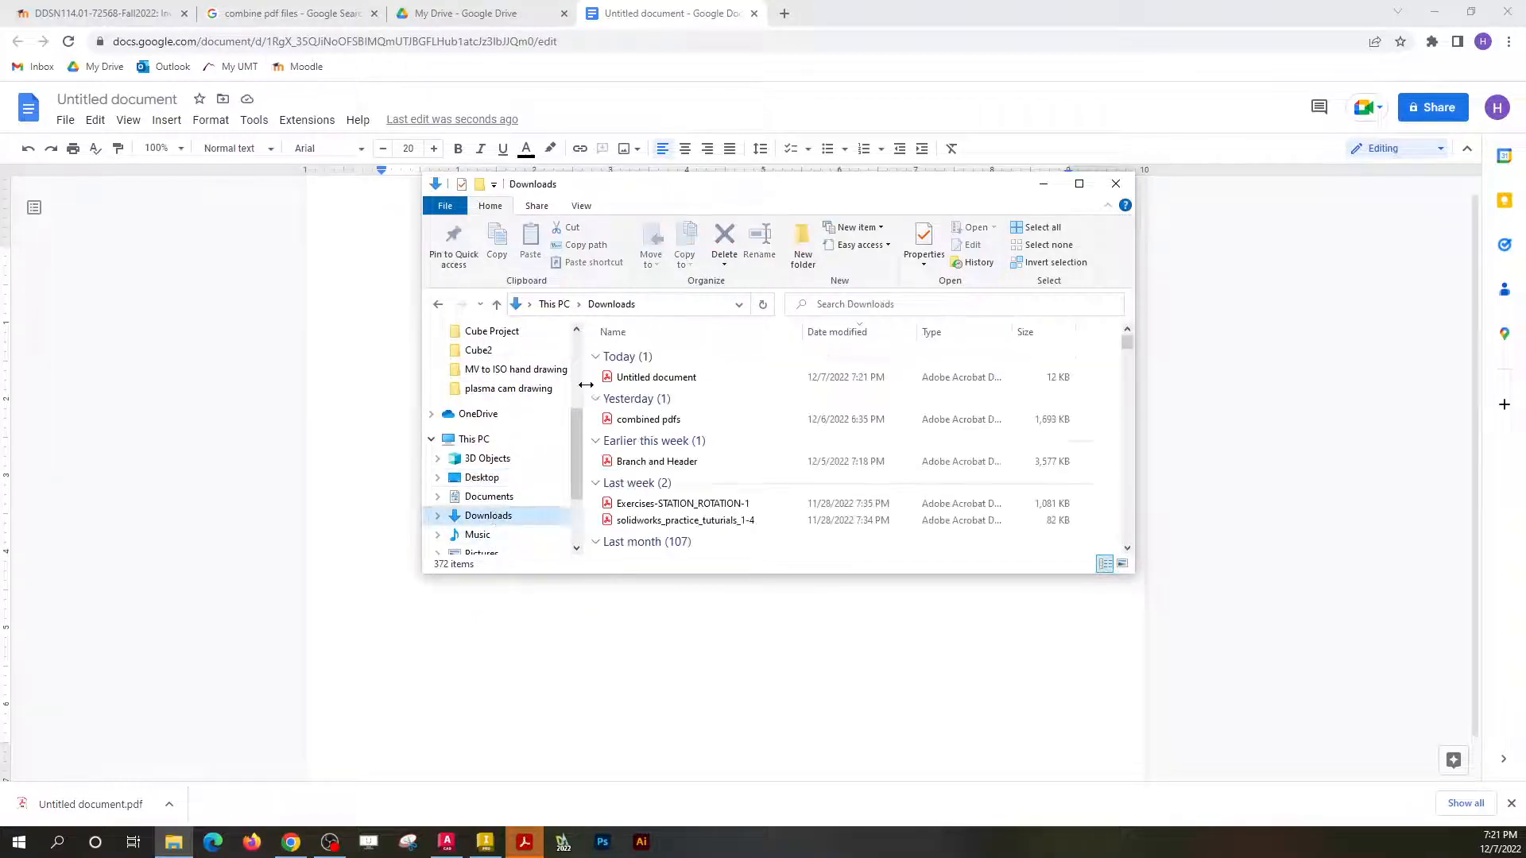
left_click(639, 379)
left_click_drag(664, 385, 509, 499)
left_click(489, 496)
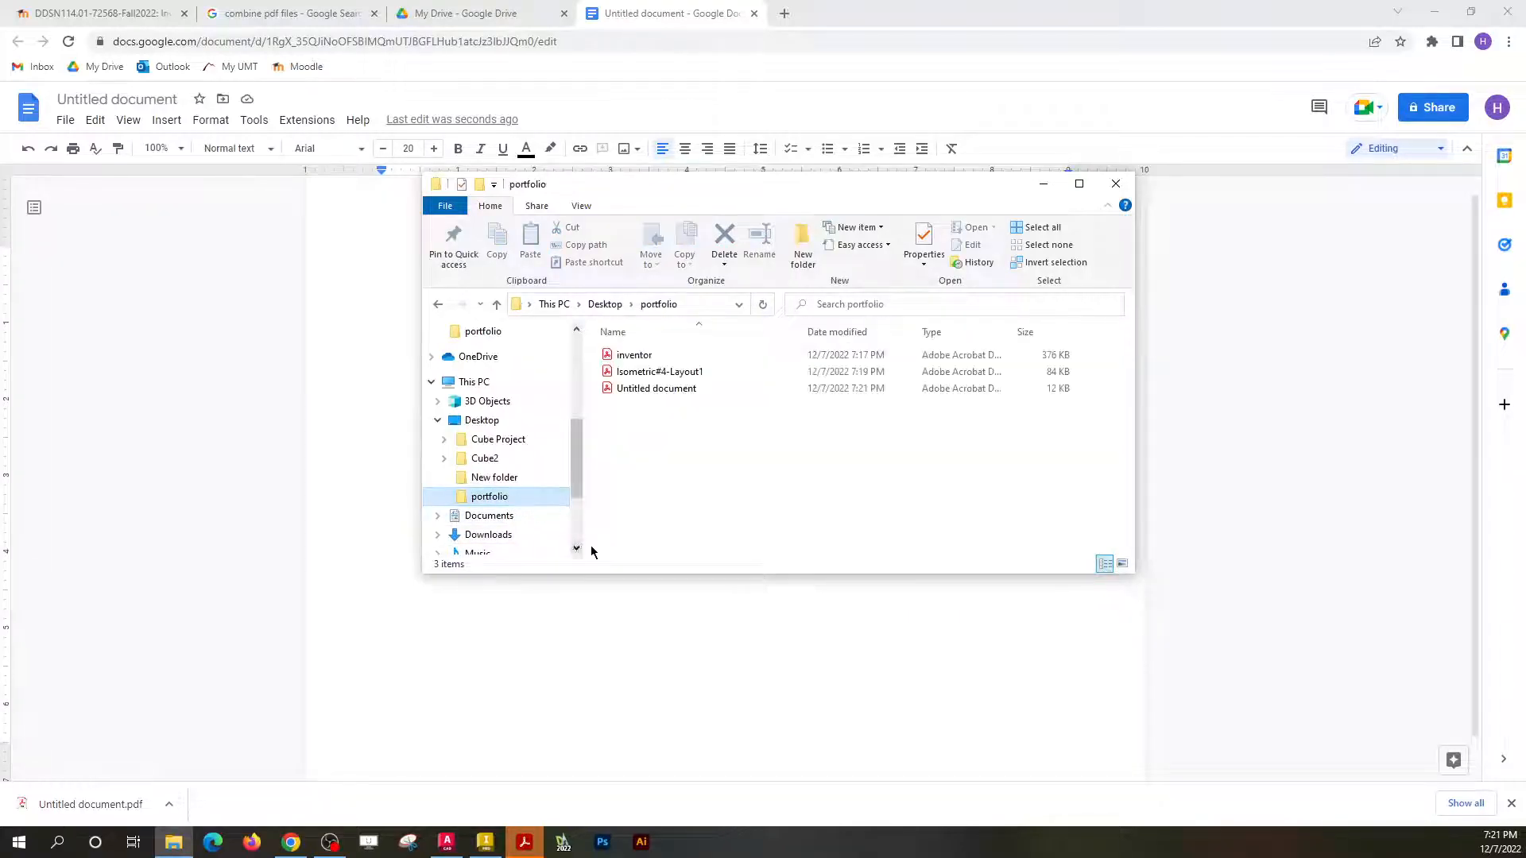
Rename the Untitled document PDF in the portfolio folder as "title page".
right_click(668, 390)
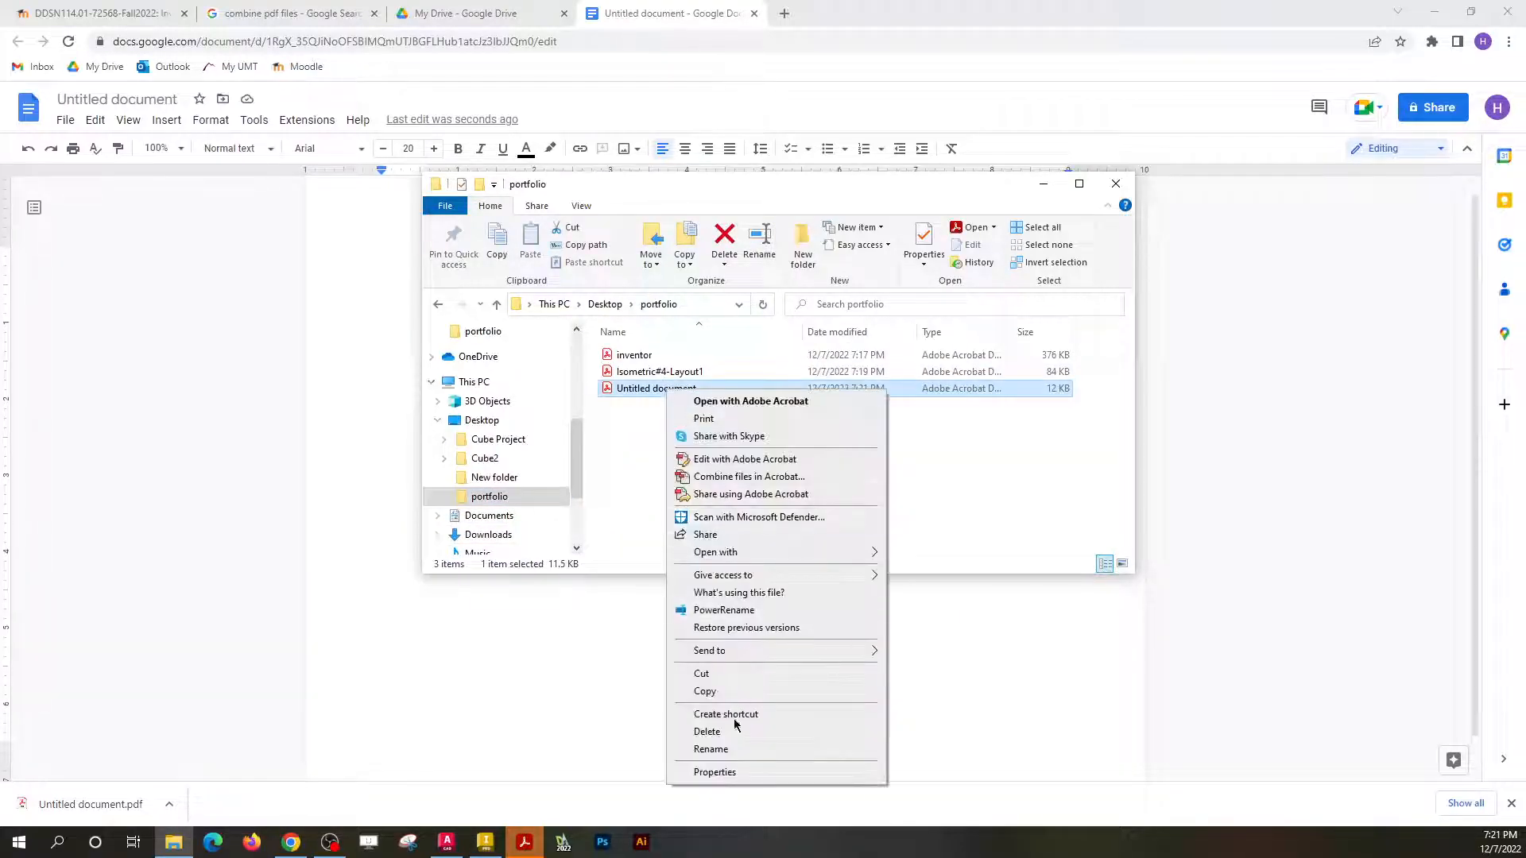
left_click(725, 749)
type("title page")
key("Return")
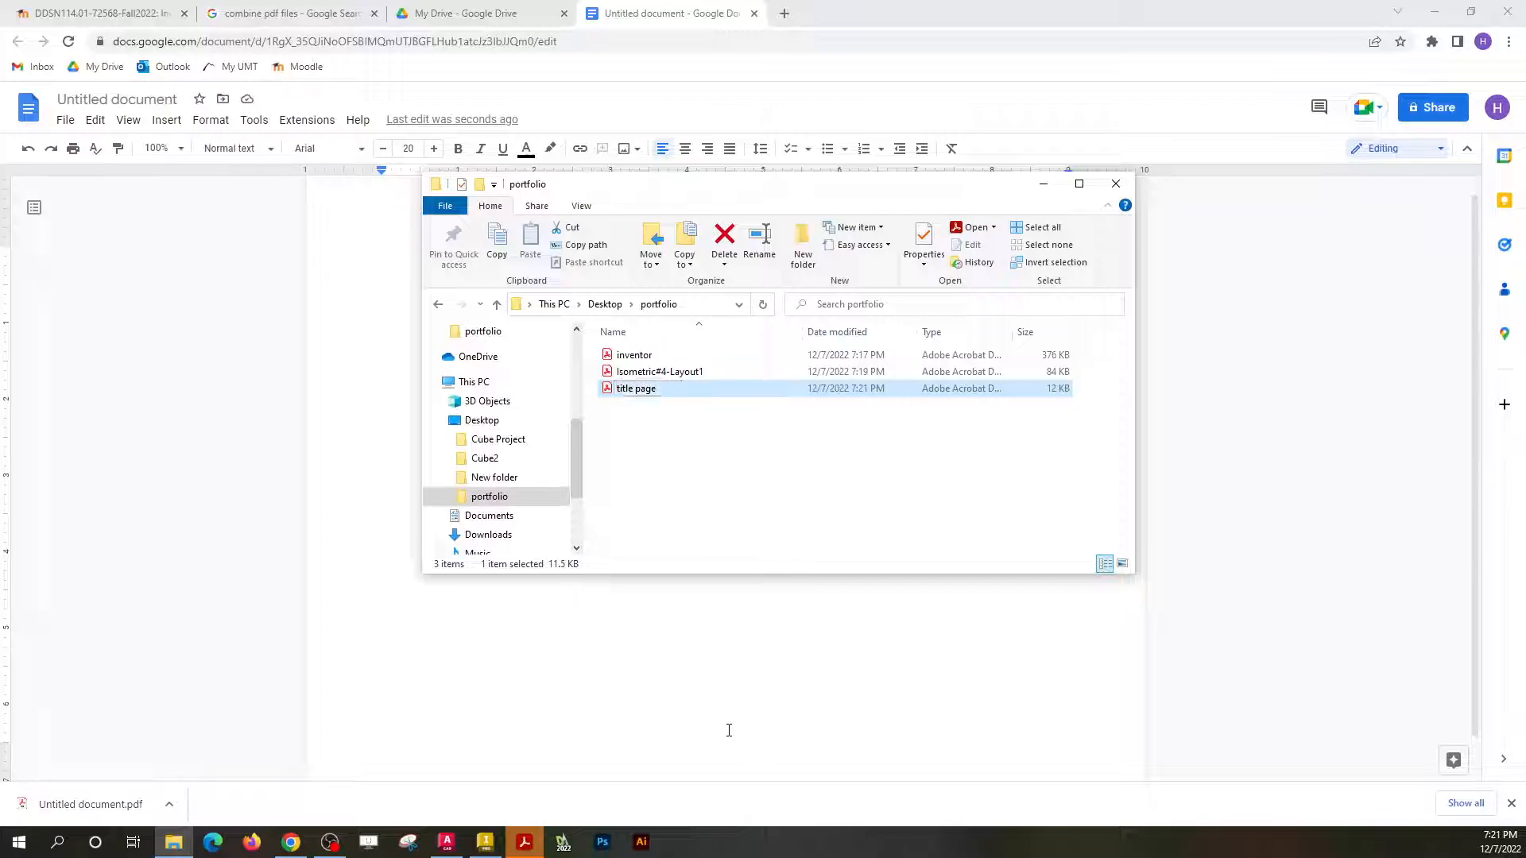
left_click(680, 539)
Return to the "combine pdf files" search results in Chrome and open Adobe Acrobat's online Merge PDFs page.
left_click_drag(735, 176, 741, 426)
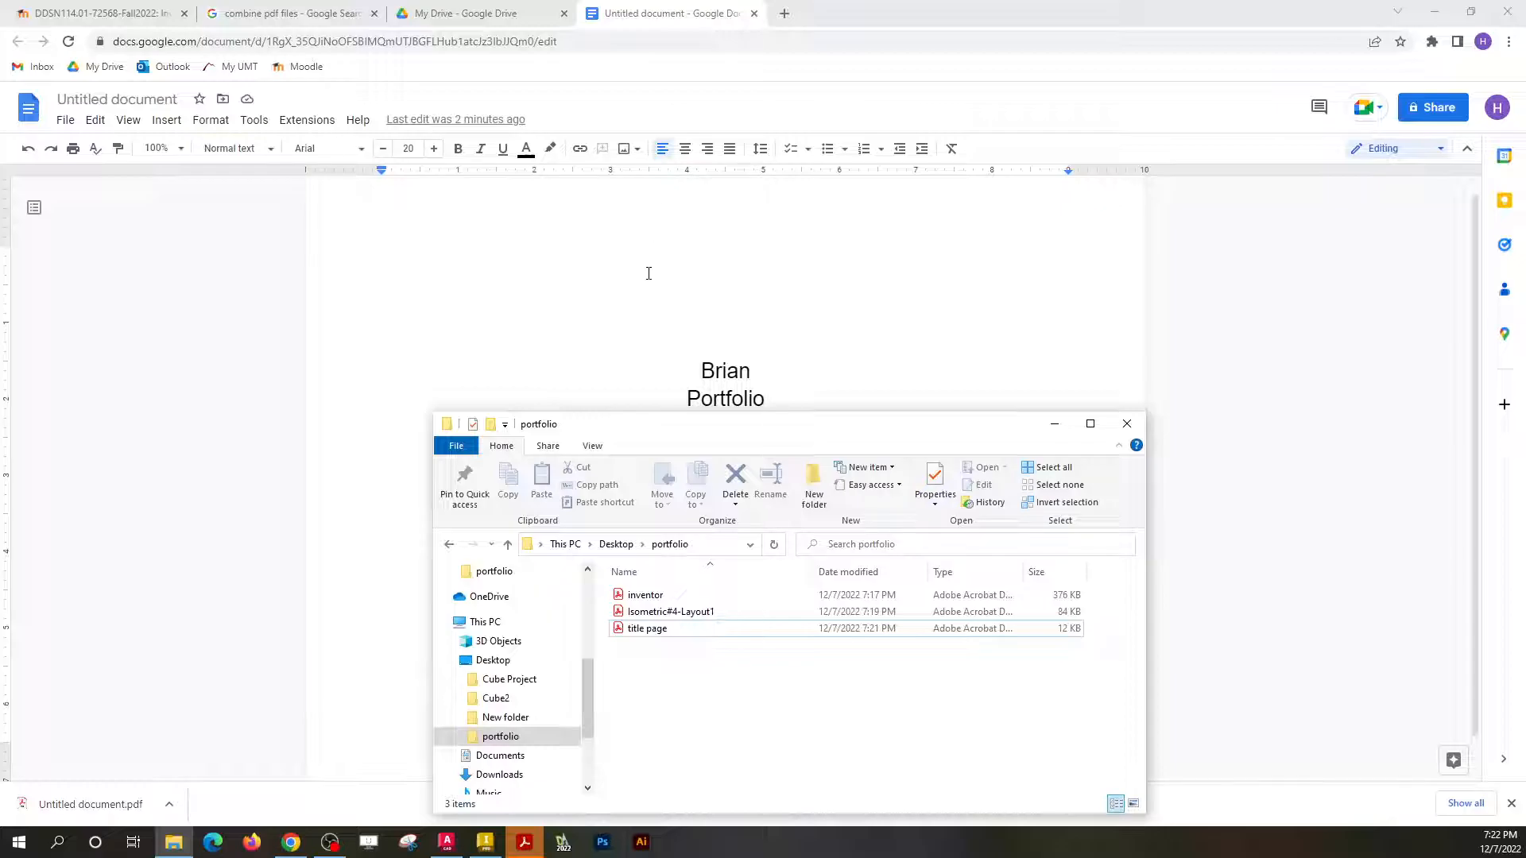
left_click_drag(726, 415, 681, 284)
left_click(245, 13)
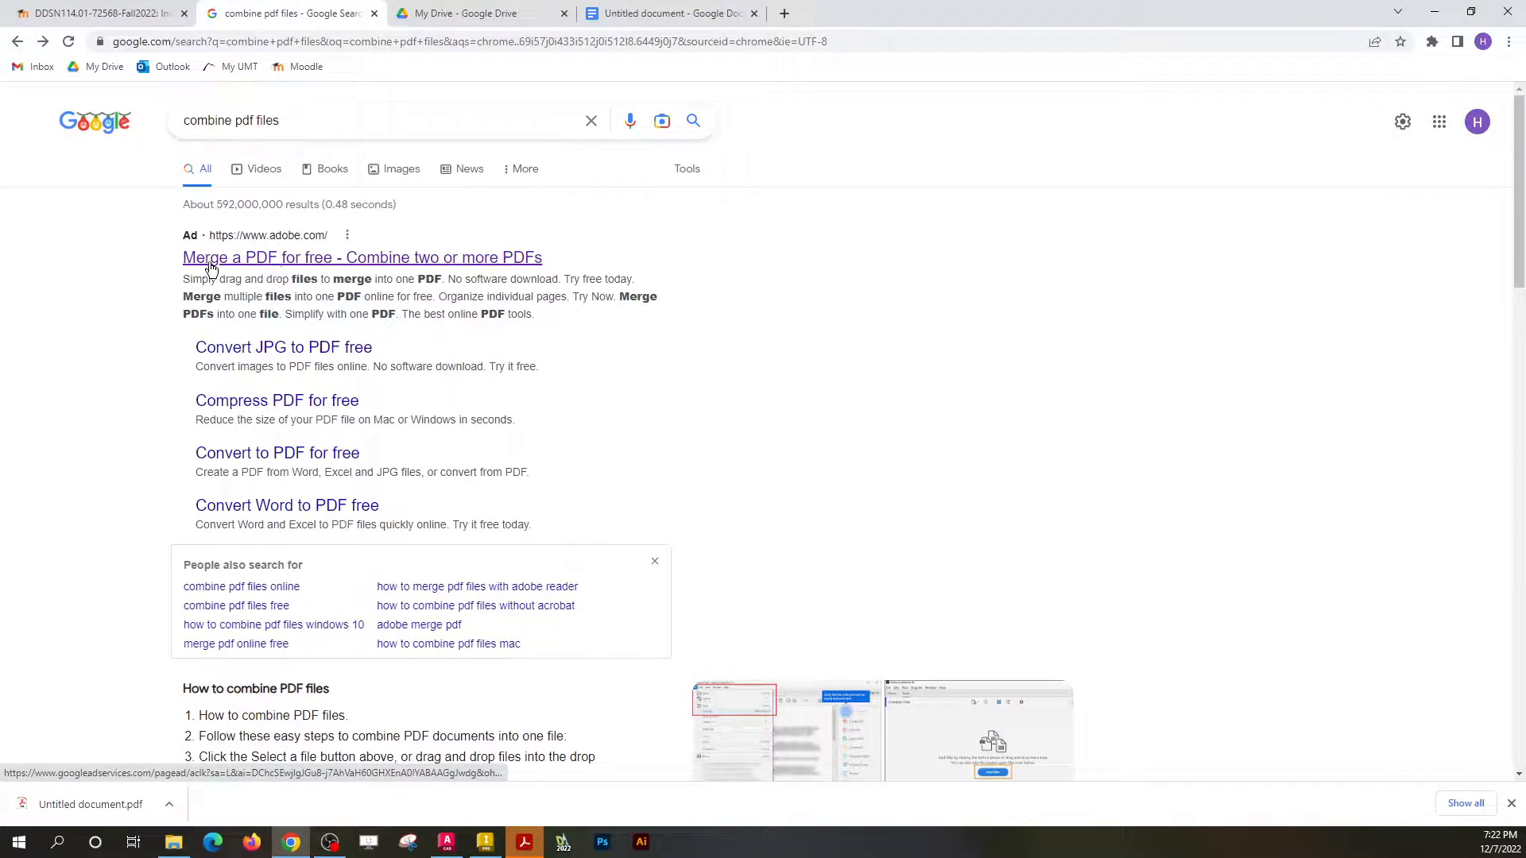
scroll(297, 274, "down", 3)
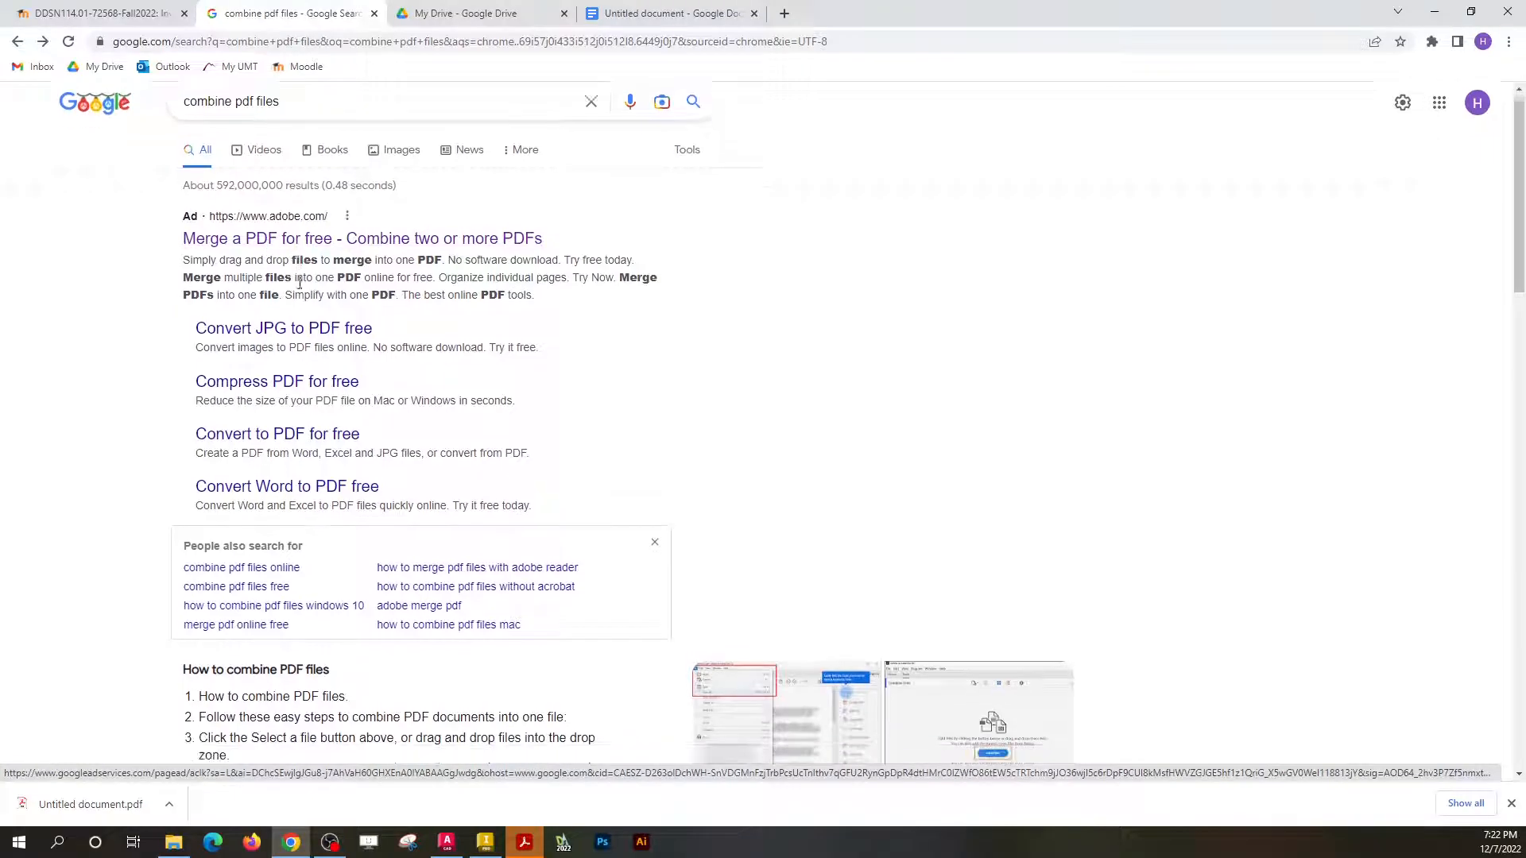
scroll(317, 334, "down", 2)
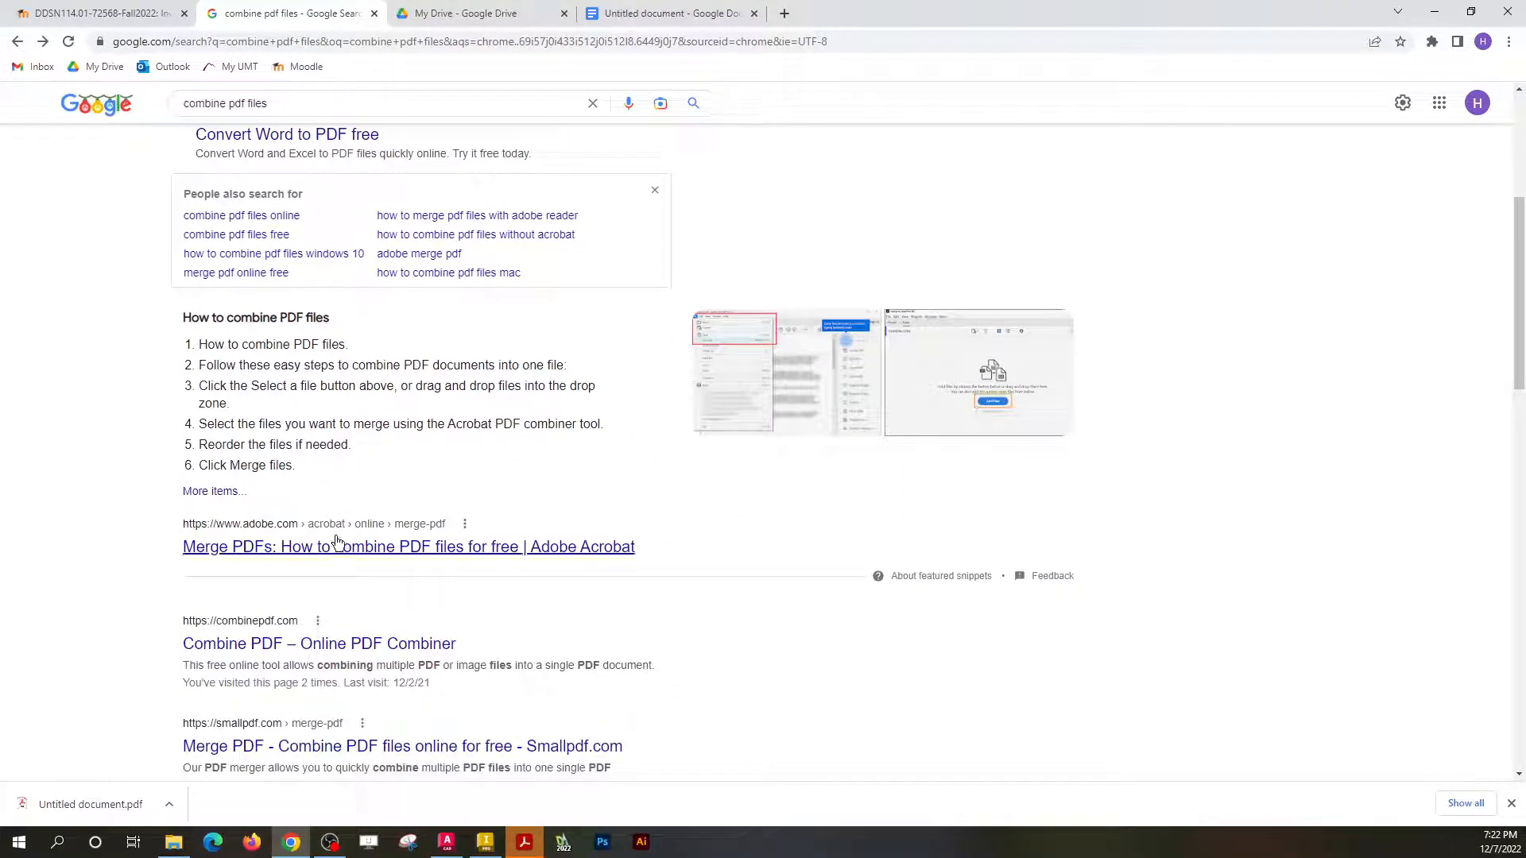
left_click(279, 555)
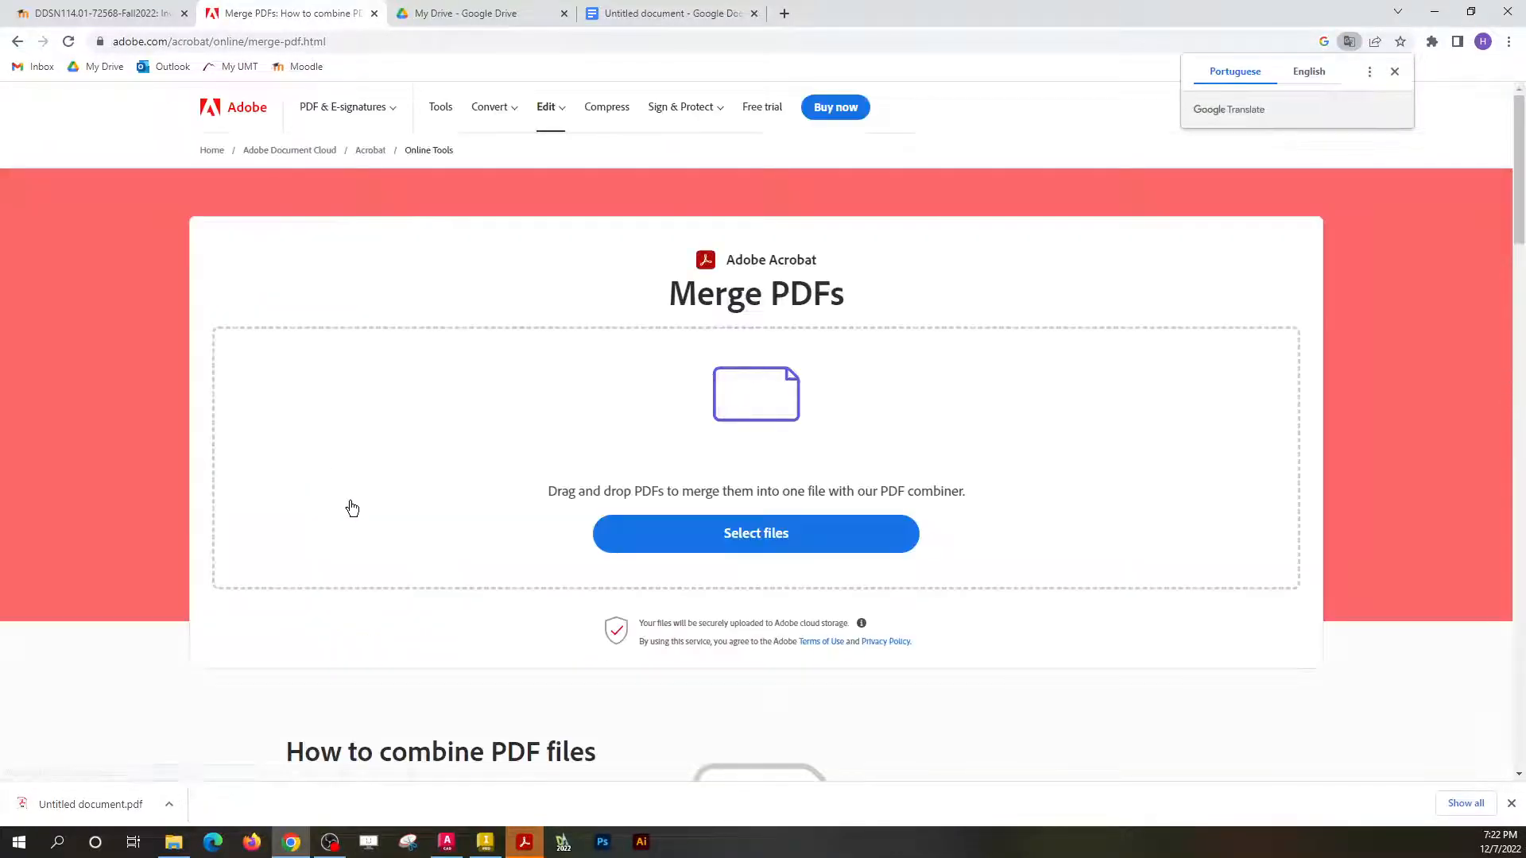
Add the three PDFs from the portfolio folder to the Merge PDFs page and place Isometric#4-Layout1 last.
left_click(173, 842)
left_click_drag(683, 289, 1202, 322)
left_click_drag(1143, 602, 1107, 483)
left_click_drag(1106, 486, 657, 436)
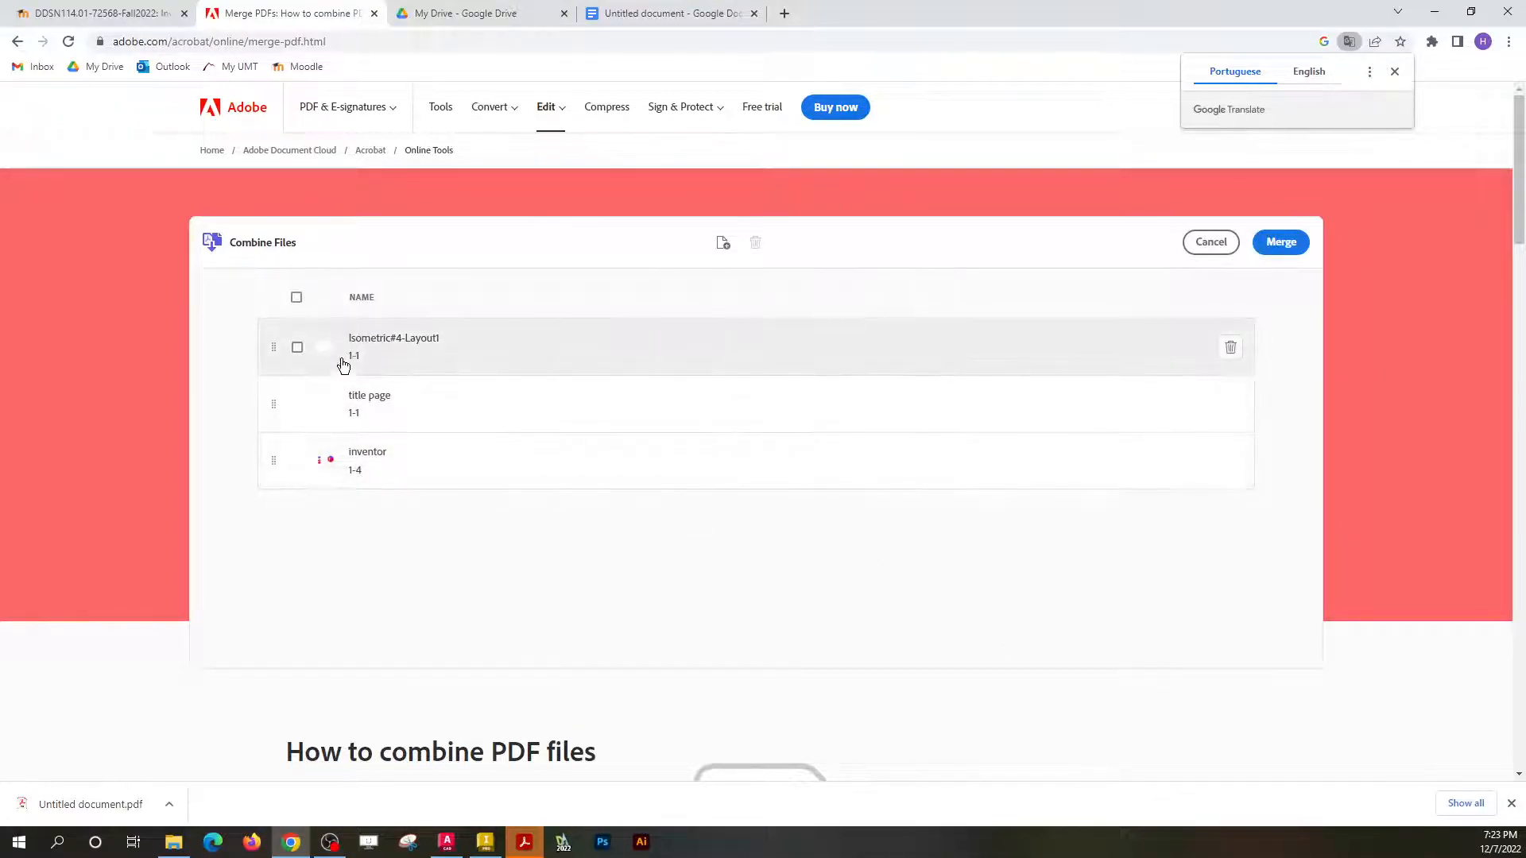
left_click_drag(274, 347, 310, 509)
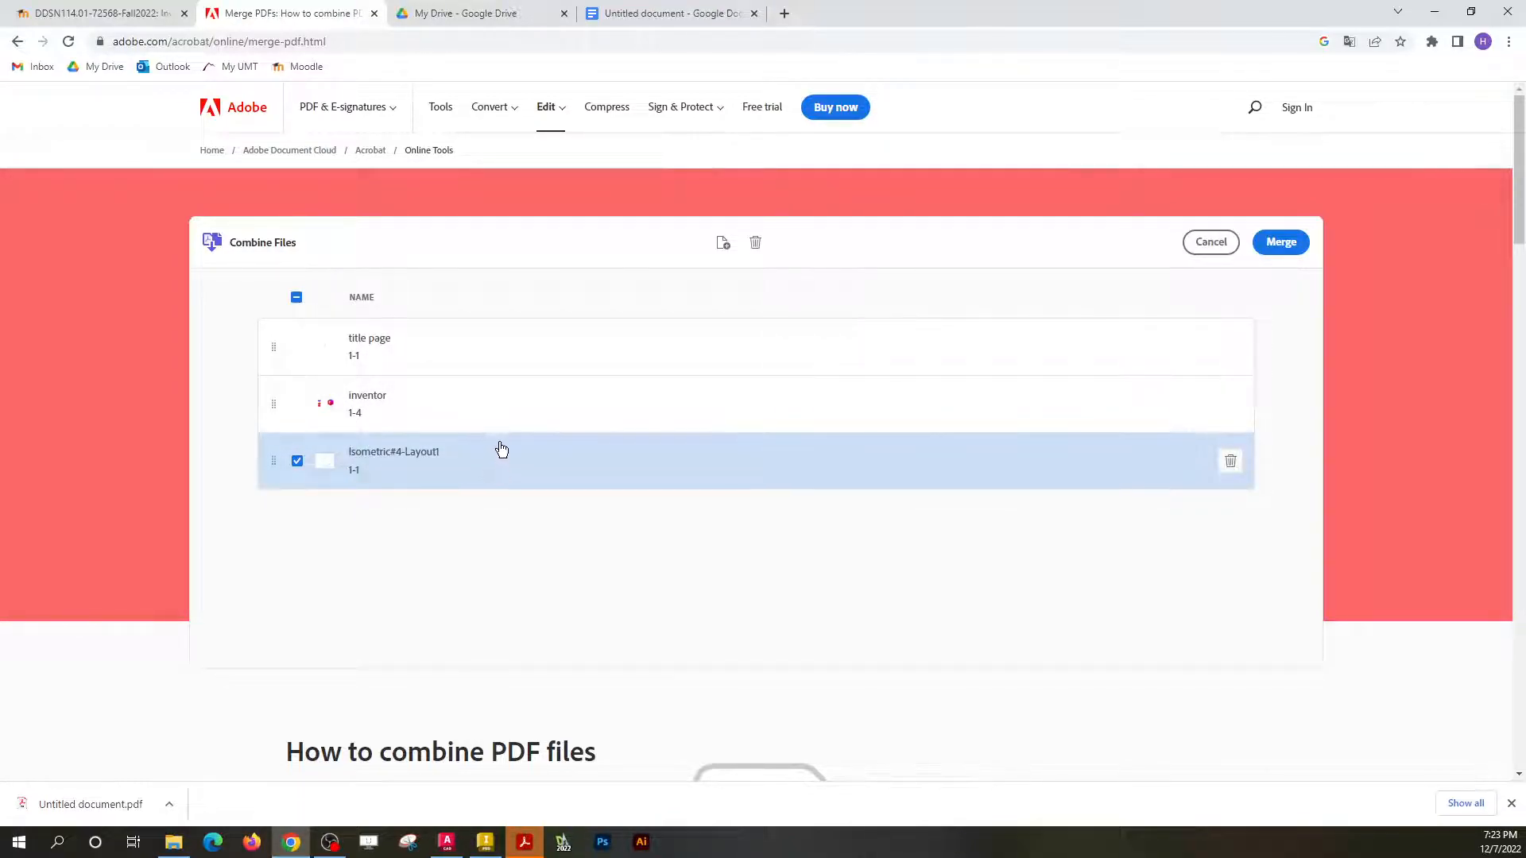
Merge the listed PDFs, then download and open the combined file.
left_click(1285, 245)
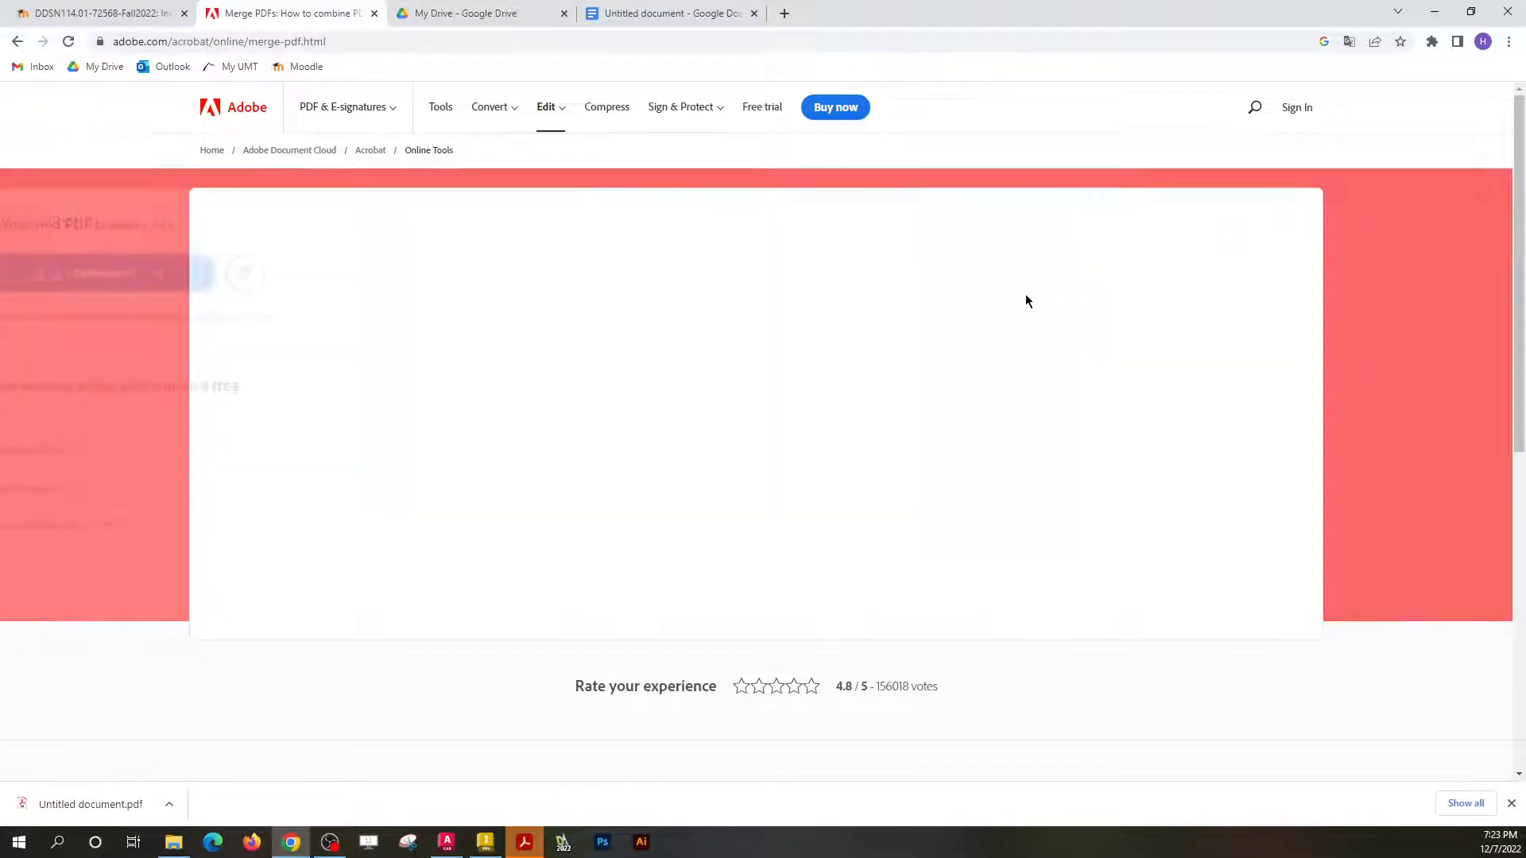
left_click(310, 278)
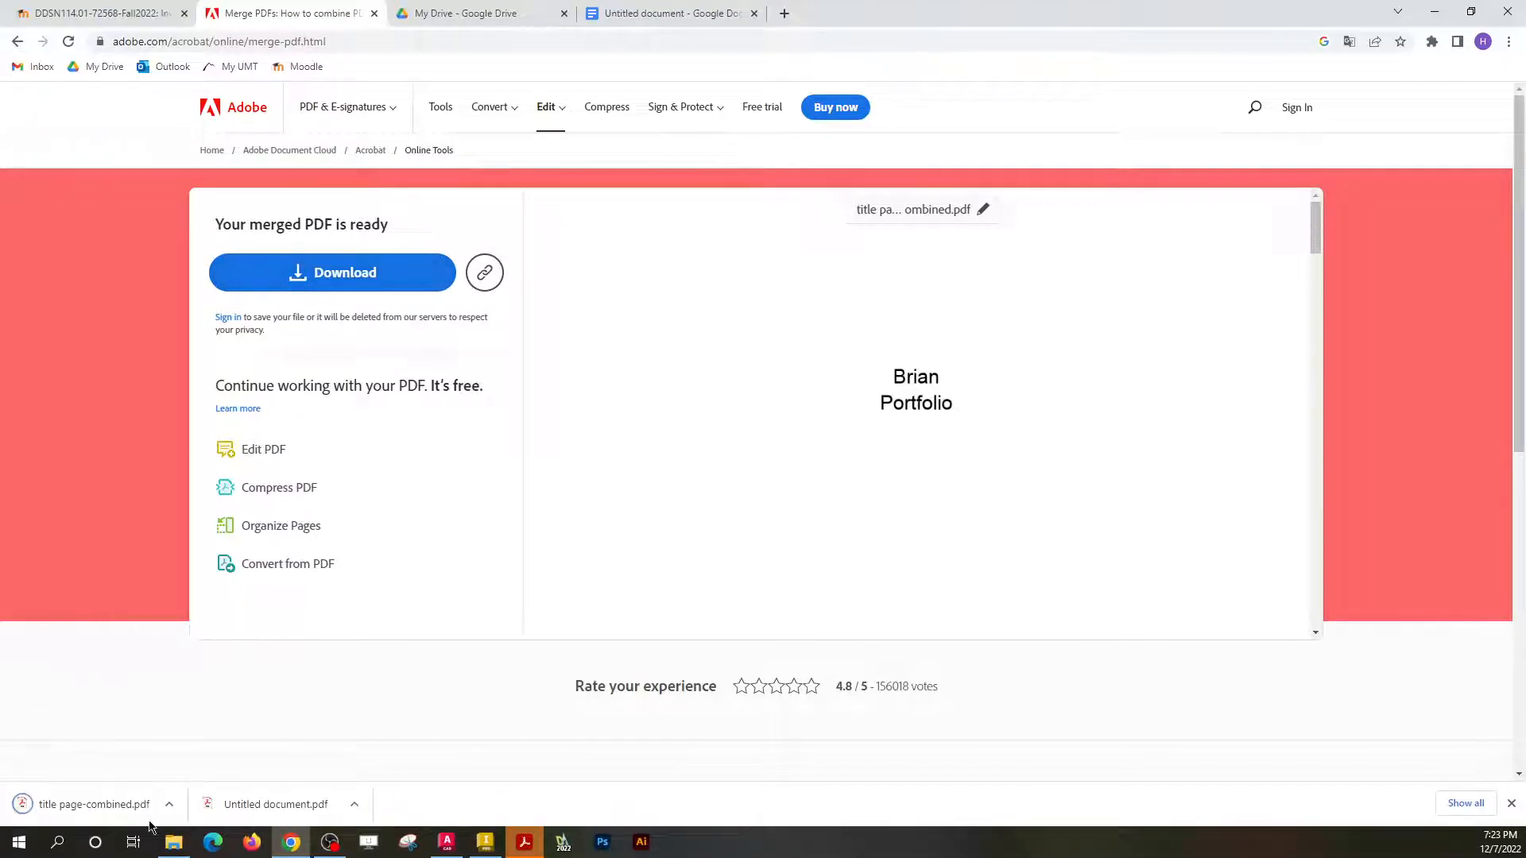
left_click(131, 806)
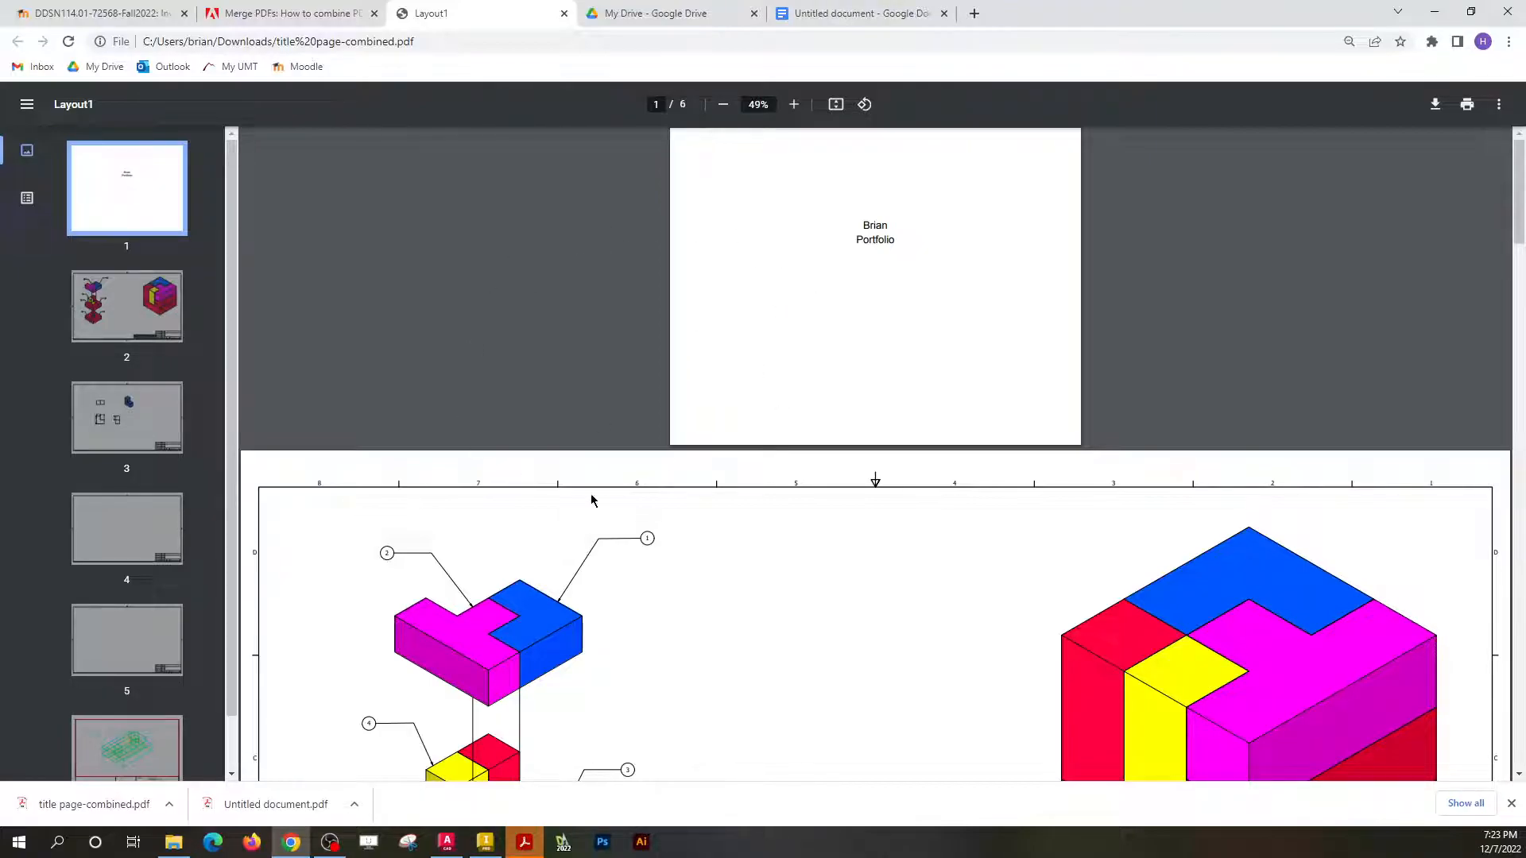
Examine the combined PDF from the title page to the isometric drawing, comparing the page sizes.
scroll(593, 497, "down", 3)
scroll(596, 486, "down", 10)
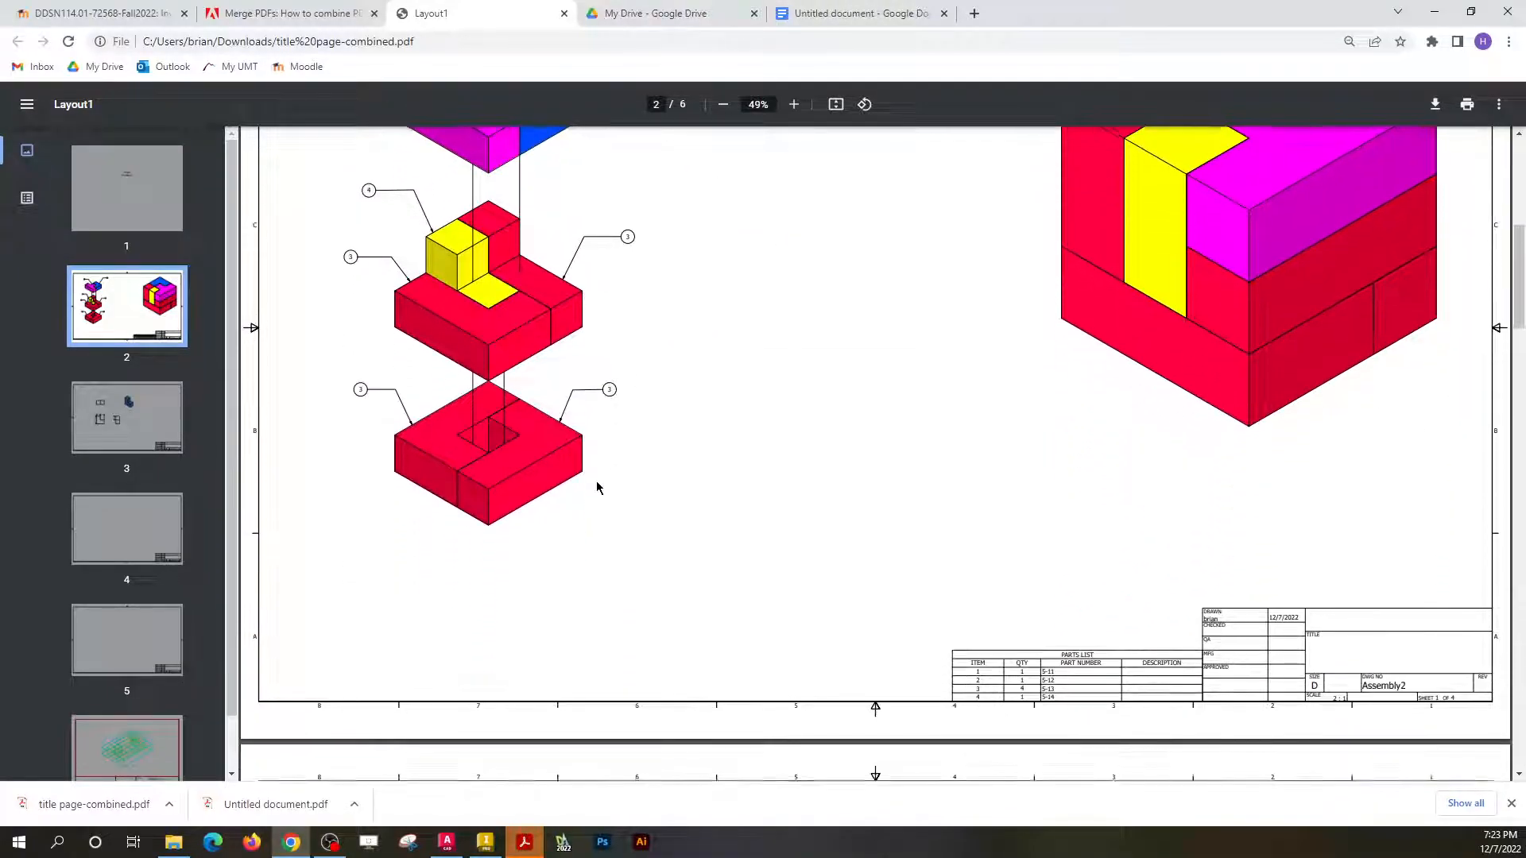
scroll(588, 489, "down", 15)
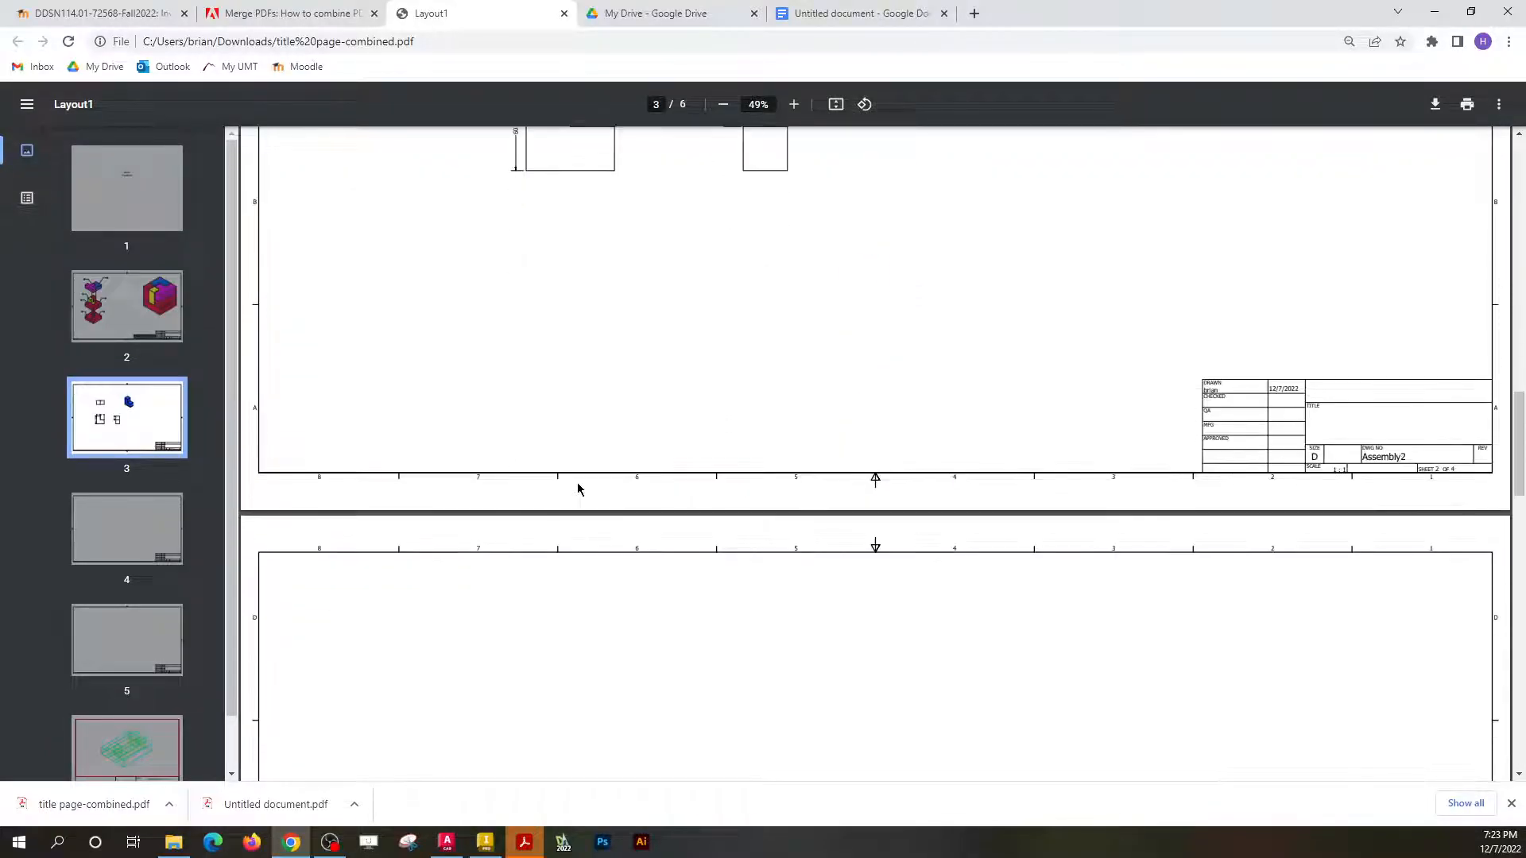
scroll(264, 486, "down", 3)
scroll(155, 608, "down", 2)
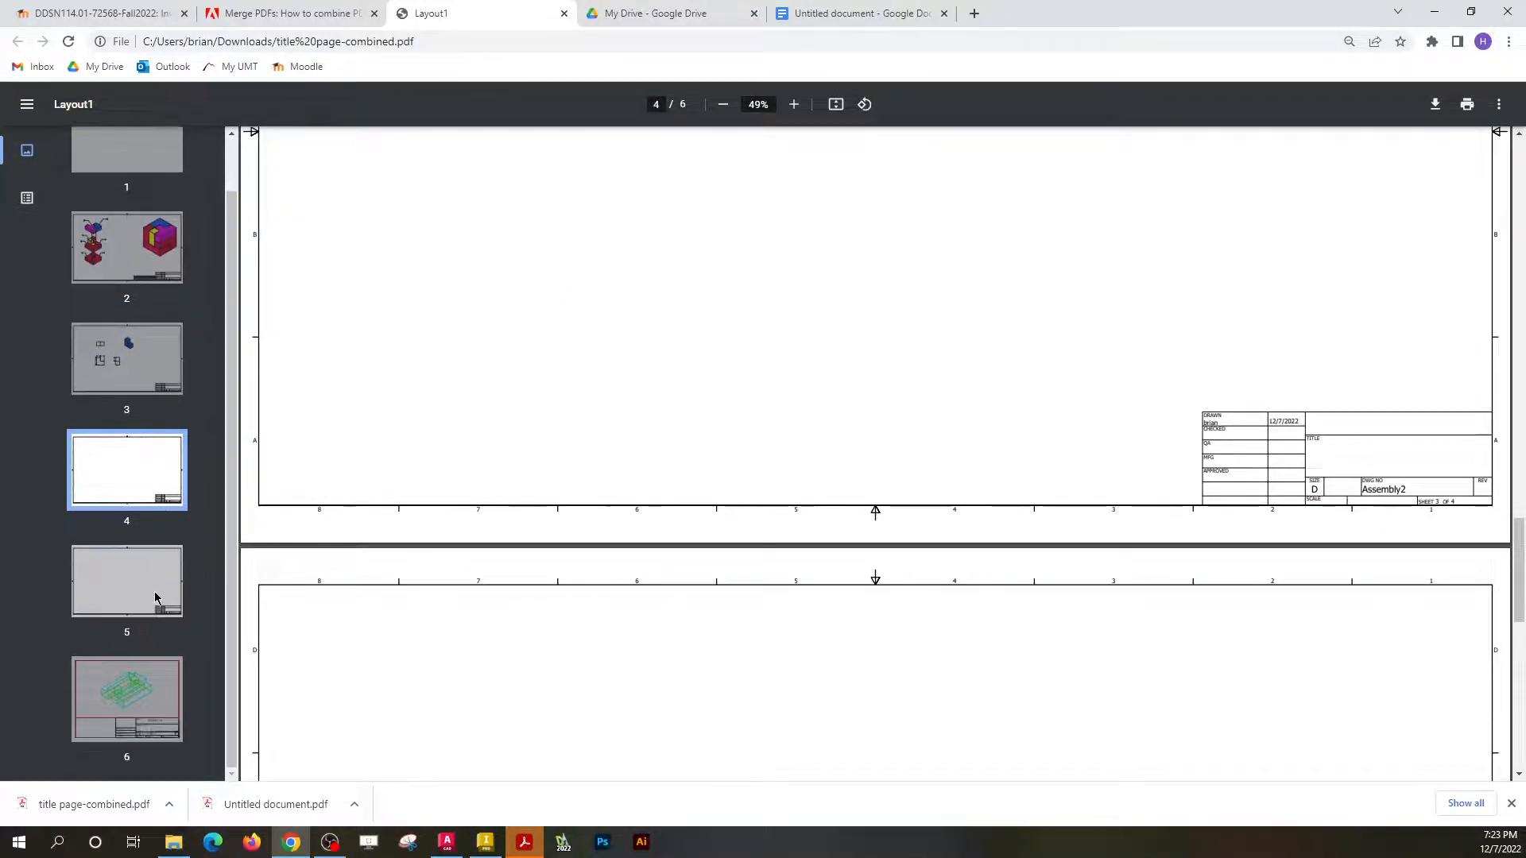
left_click(154, 692)
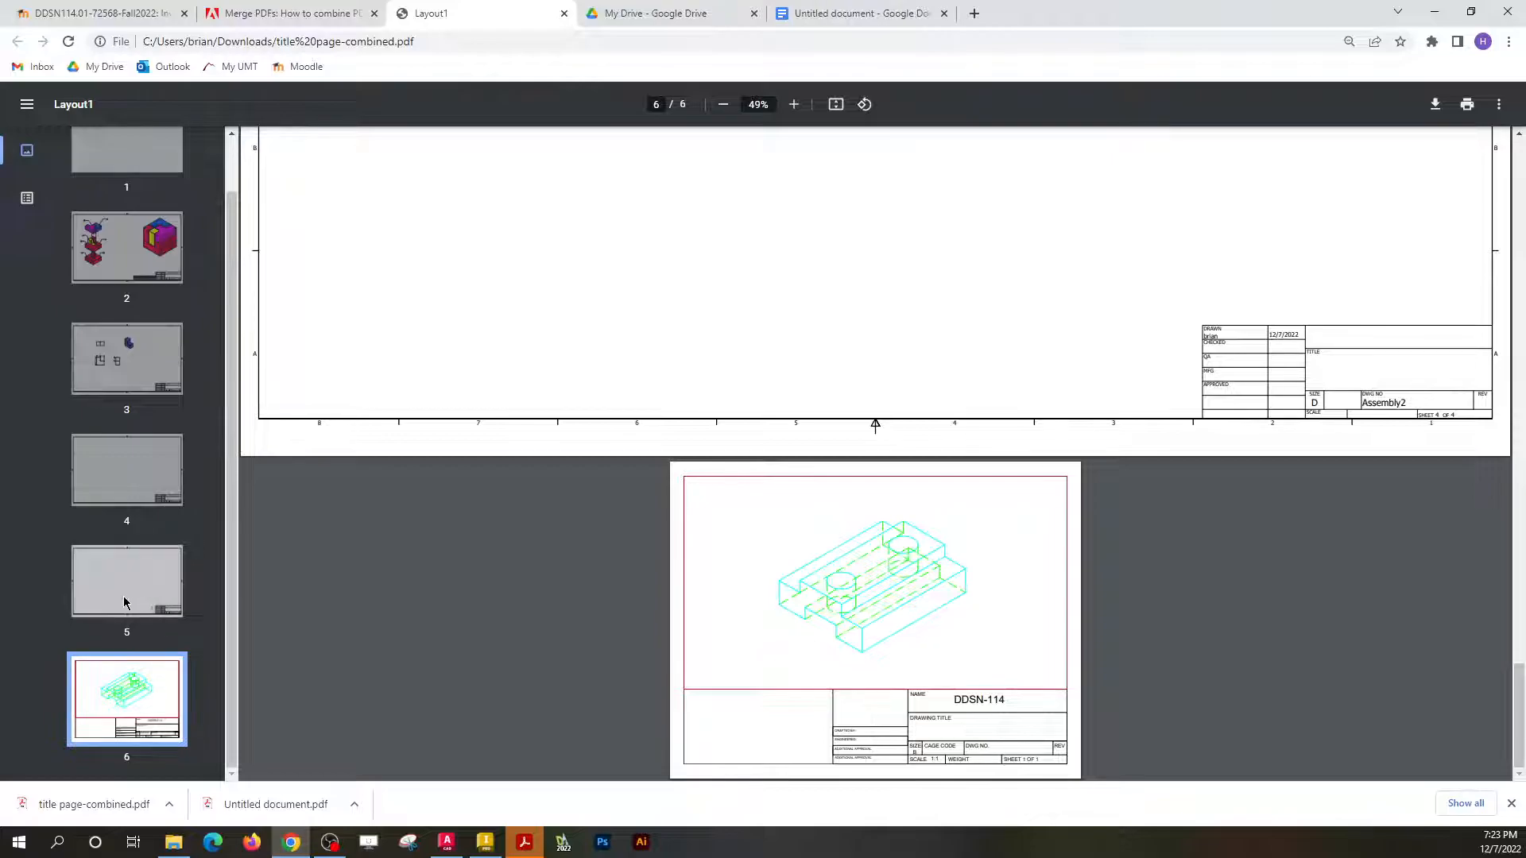
Switch to Inventor and change the size of Sheet:1 in the Assembly2 drawing to A.
left_click(485, 842)
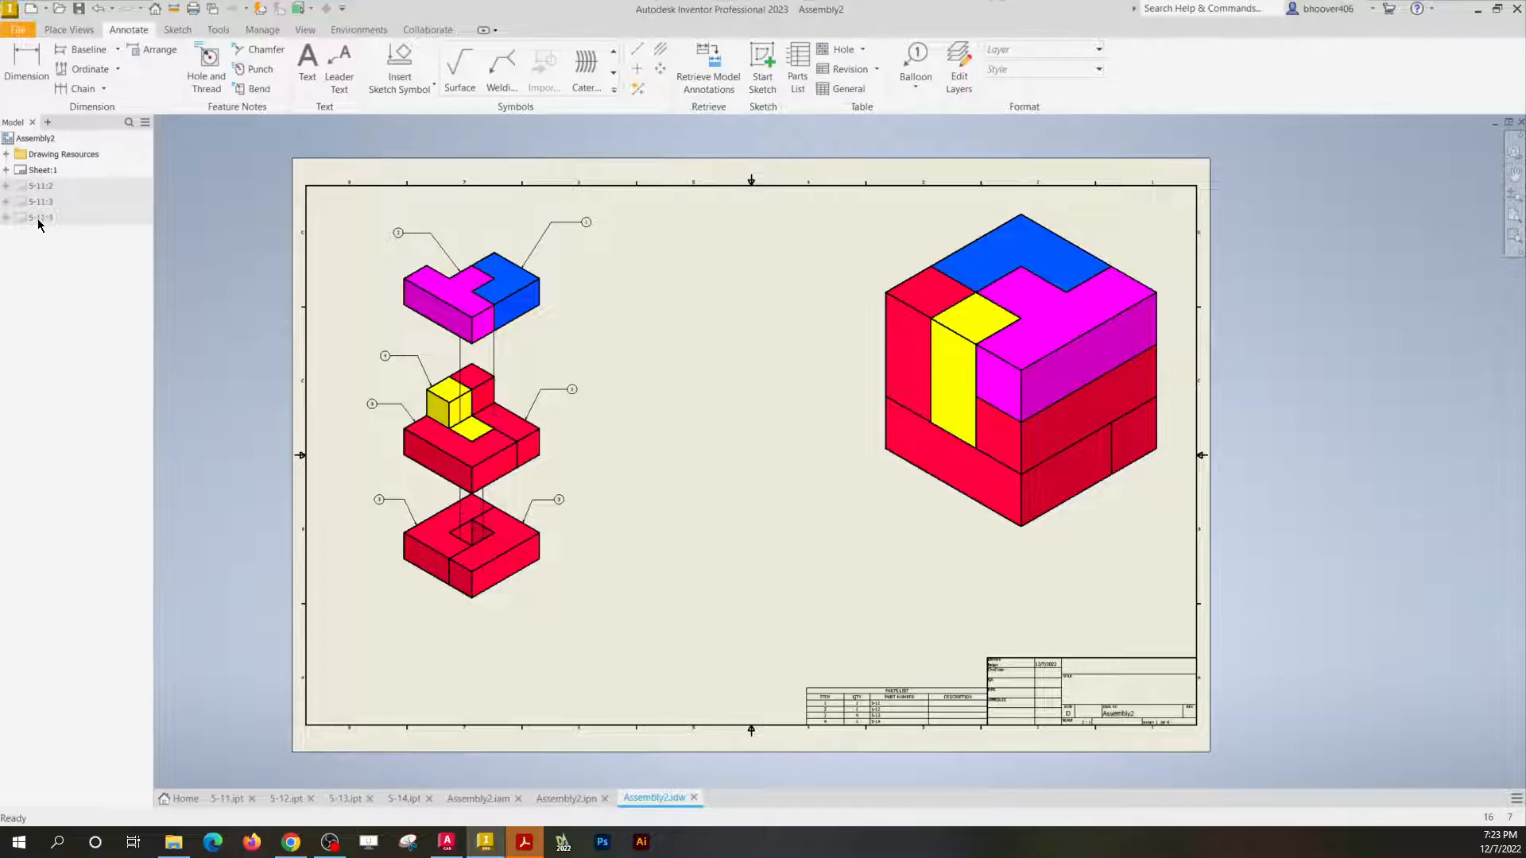
right_click(26, 168)
left_click(156, 488)
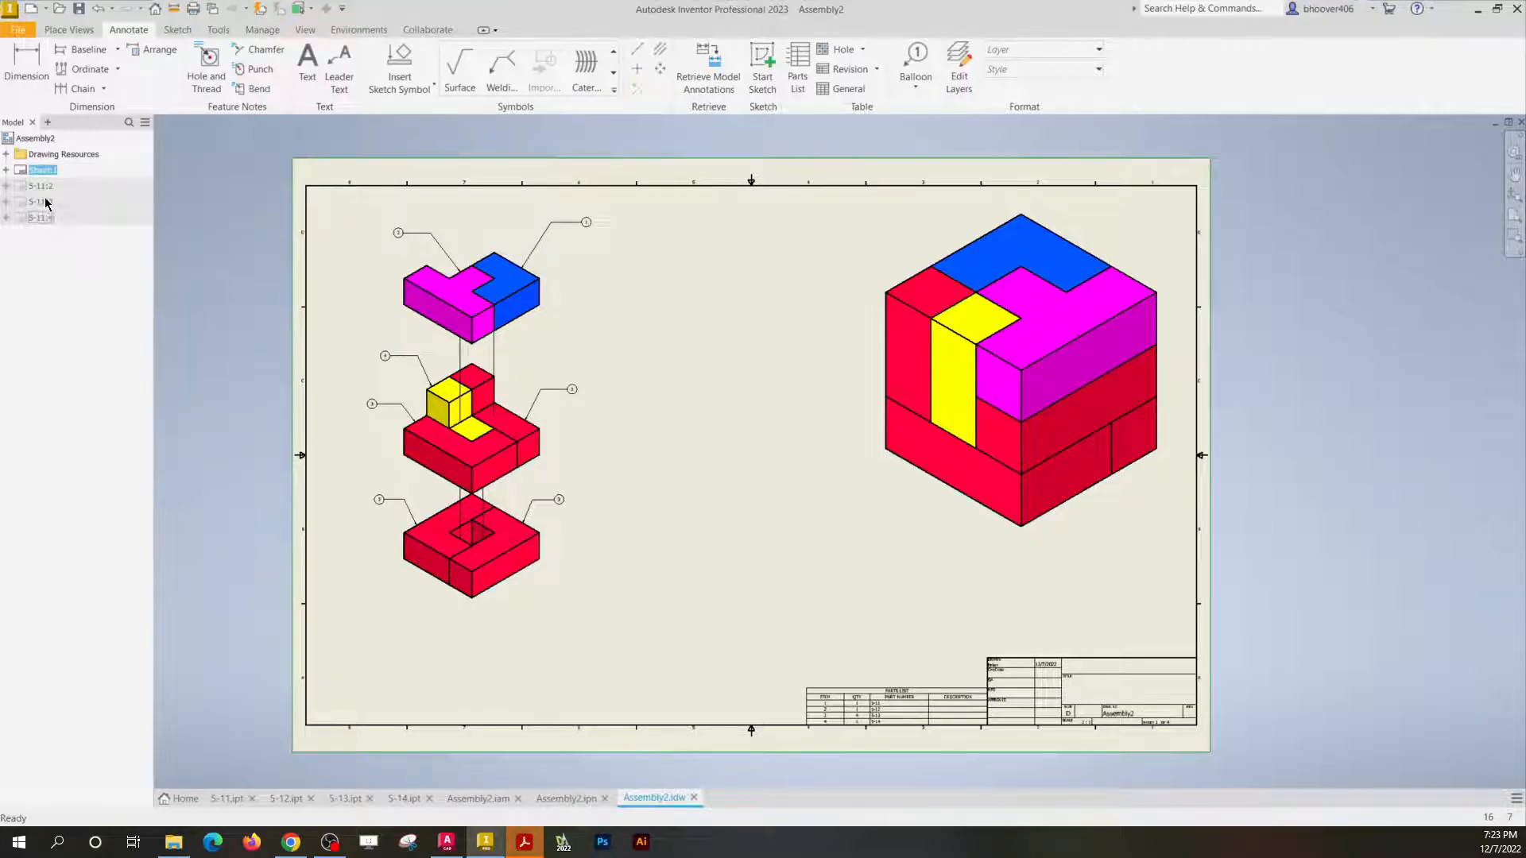
right_click(33, 167)
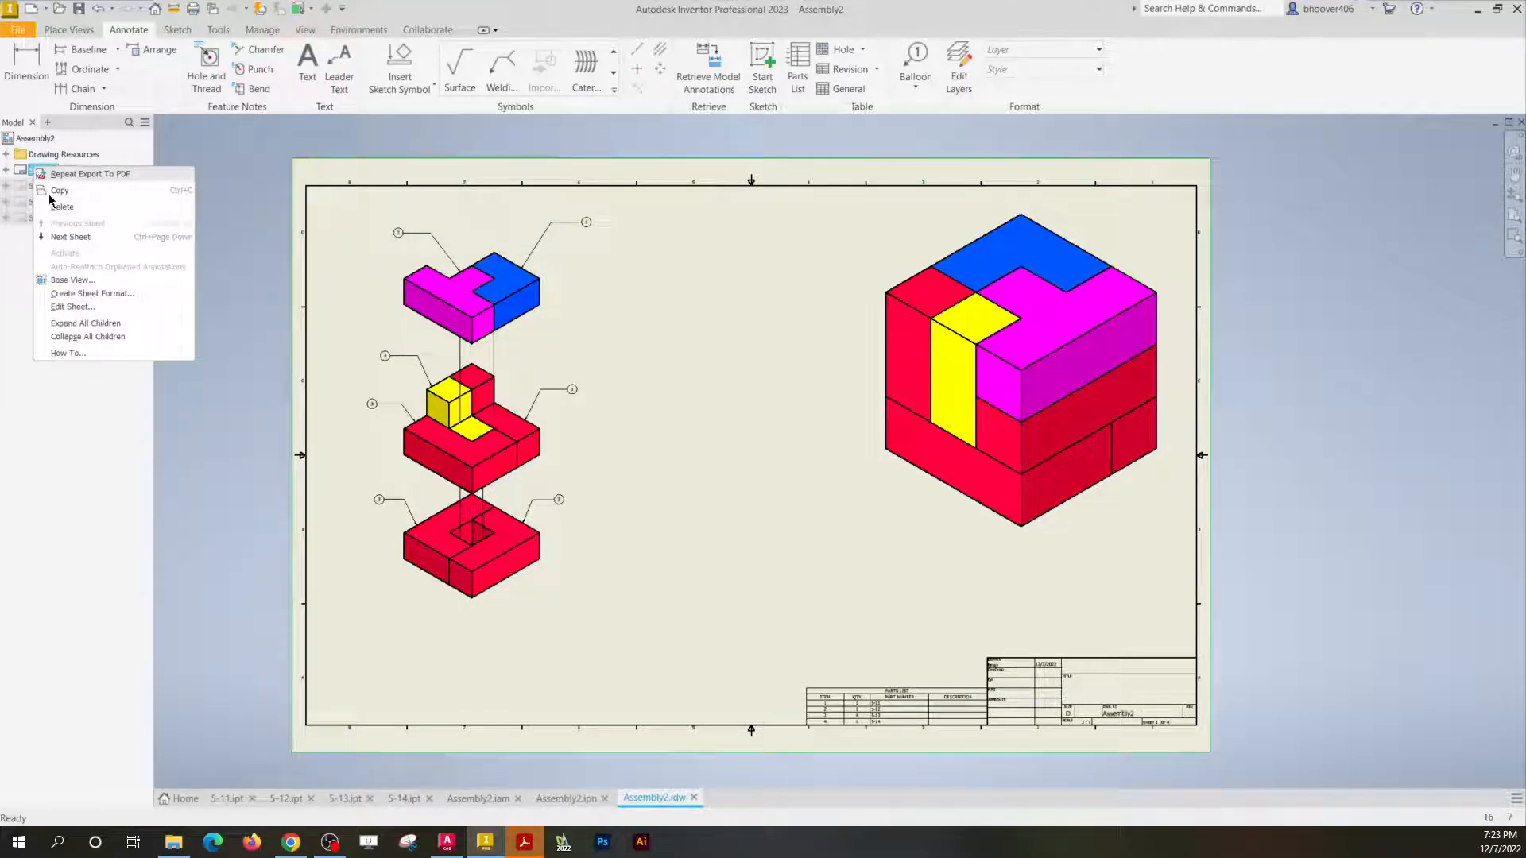
left_click(85, 307)
left_click(205, 212)
left_click(200, 226)
left_click(312, 348)
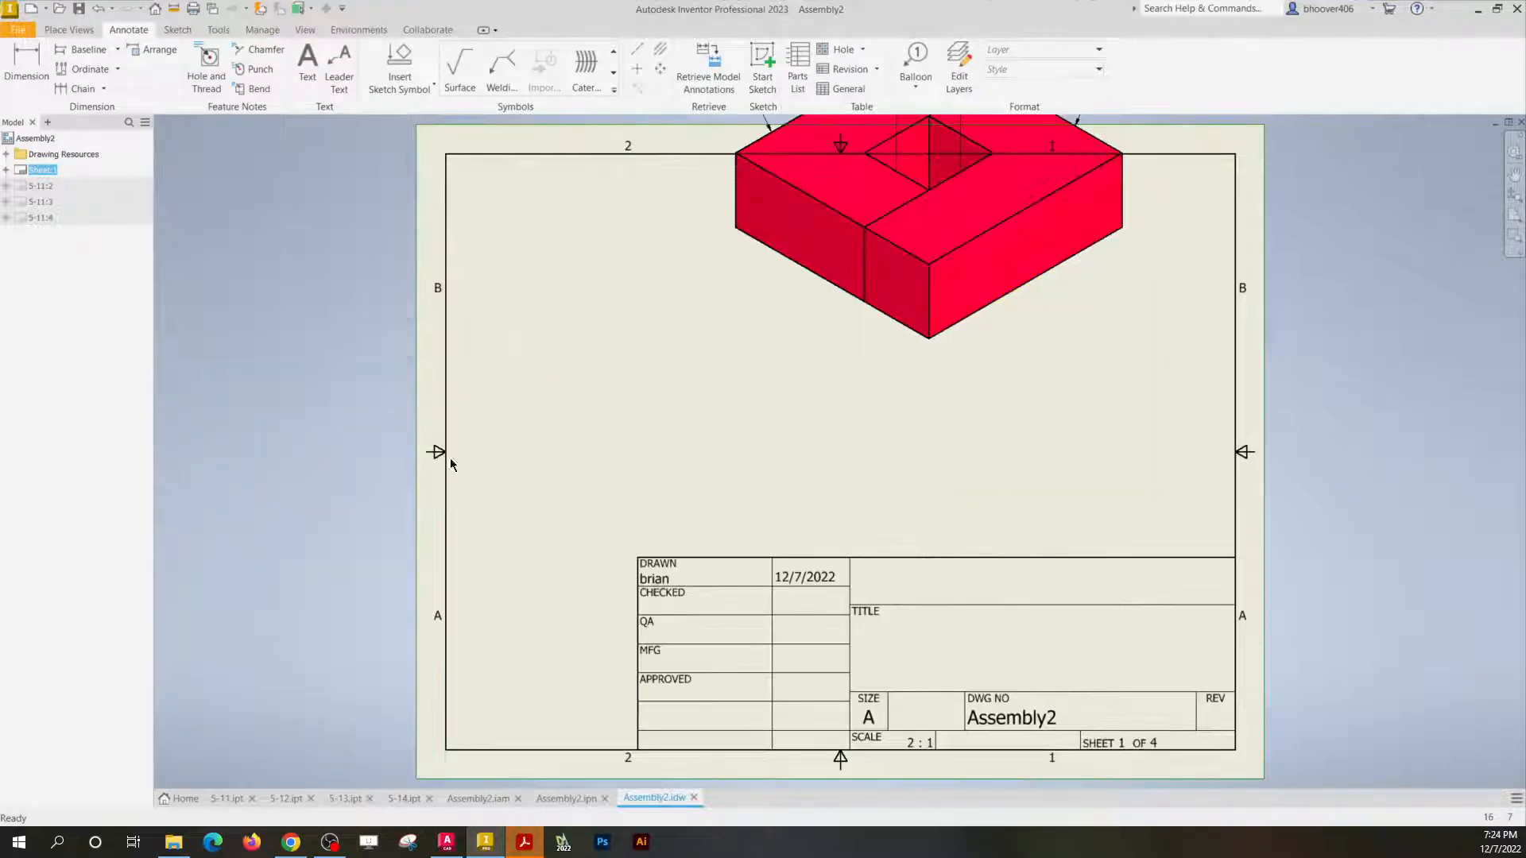
Set the exploded view's scale to 1/4 and move it inside the sheet's upper-left area.
scroll(502, 501, "down", 5)
scroll(551, 428, "up", 5)
scroll(552, 428, "up", 3)
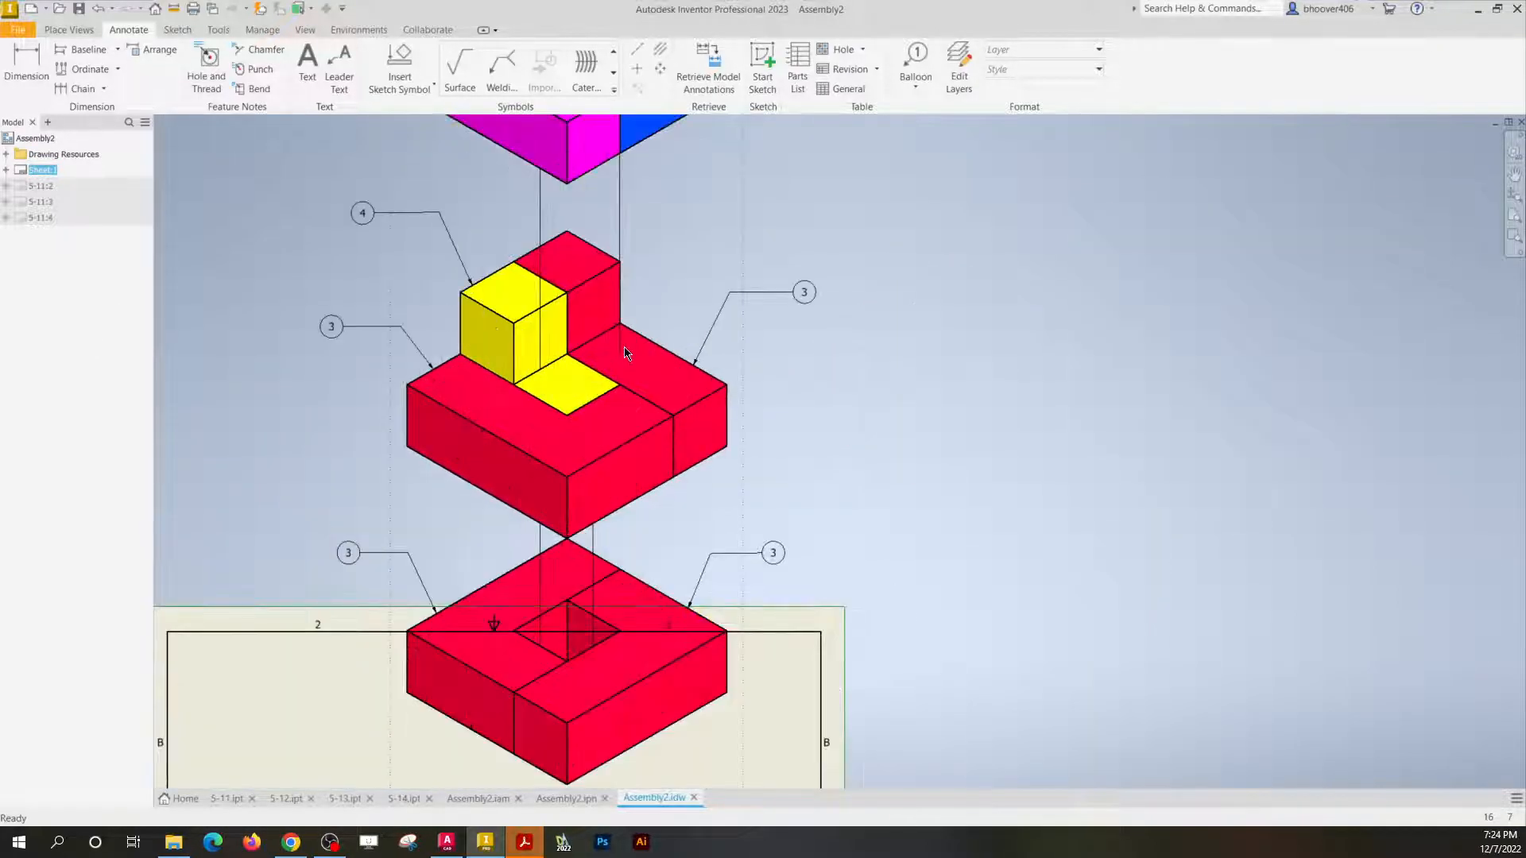
scroll(623, 351, "down", 3)
left_click_drag(730, 318, 692, 276)
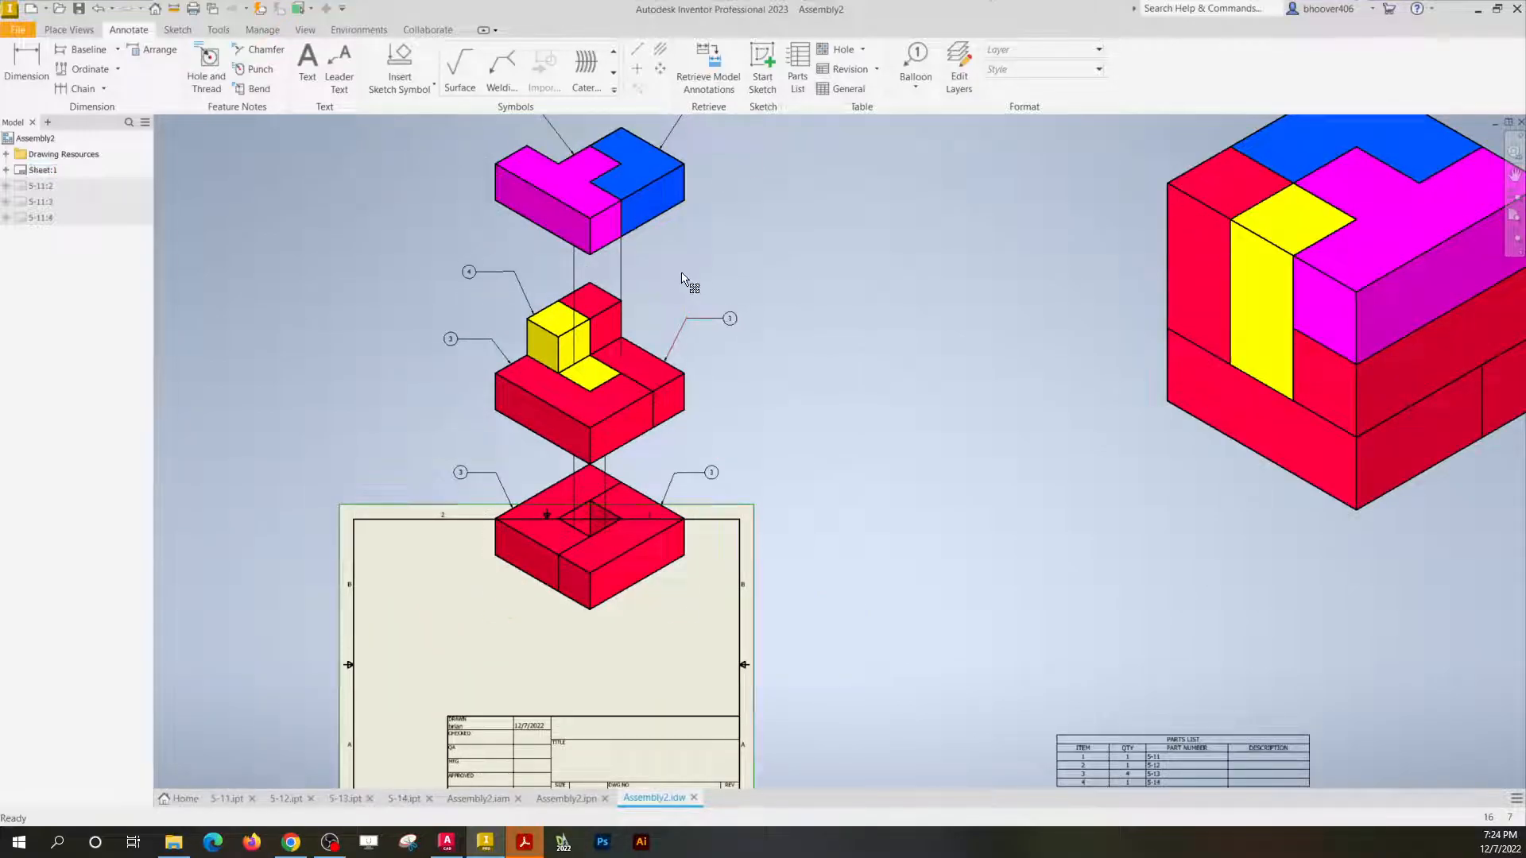
double_click(691, 279)
left_click(427, 346)
left_click(427, 361)
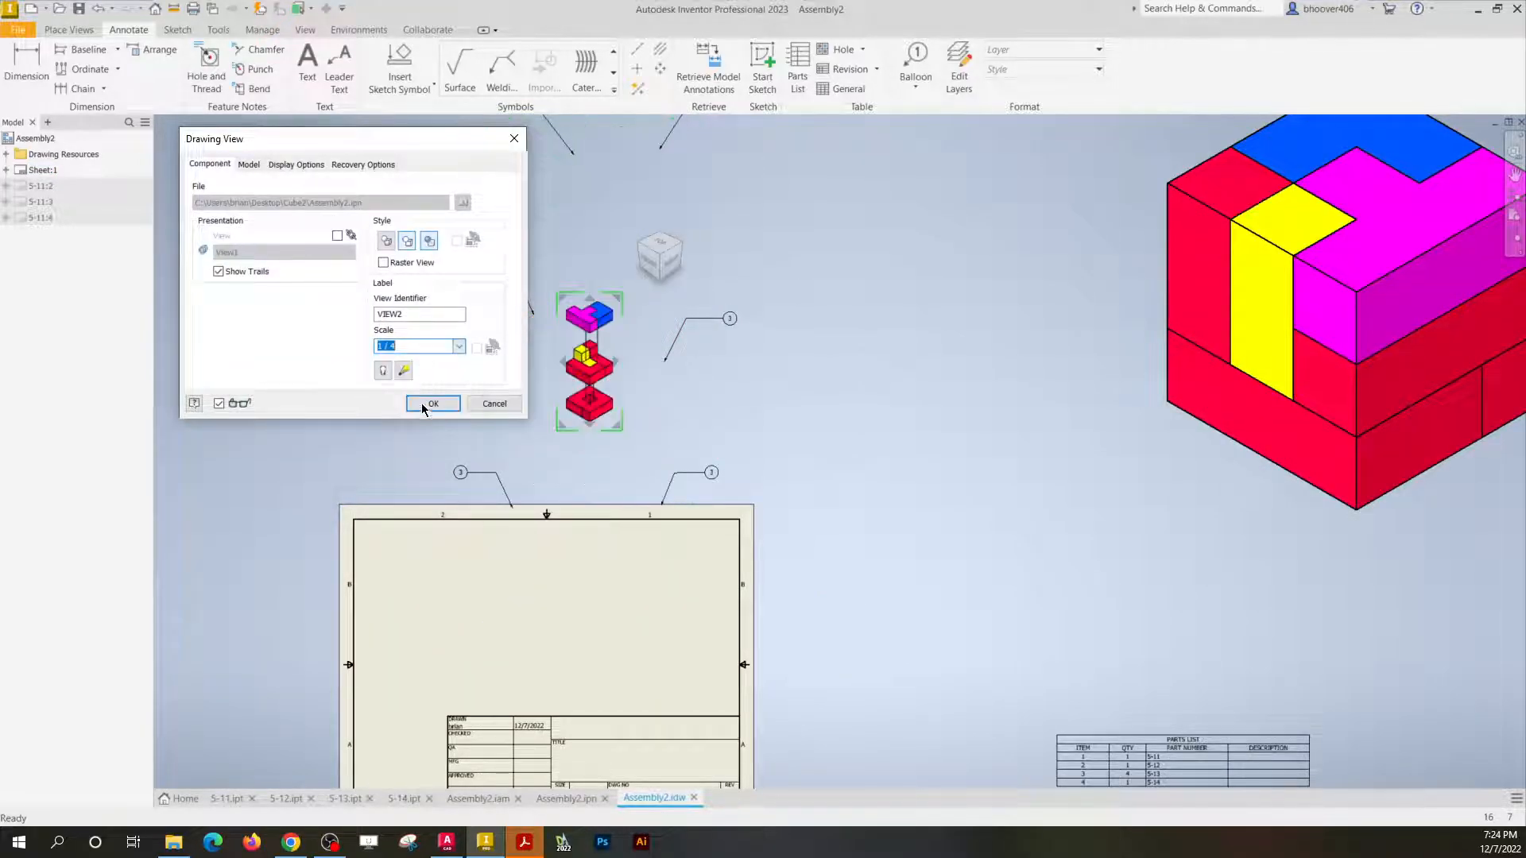
left_click(426, 403)
mouse_move(624, 347)
left_mouse_down()
mouse_move(442, 565)
mouse_move(442, 609)
left_mouse_up()
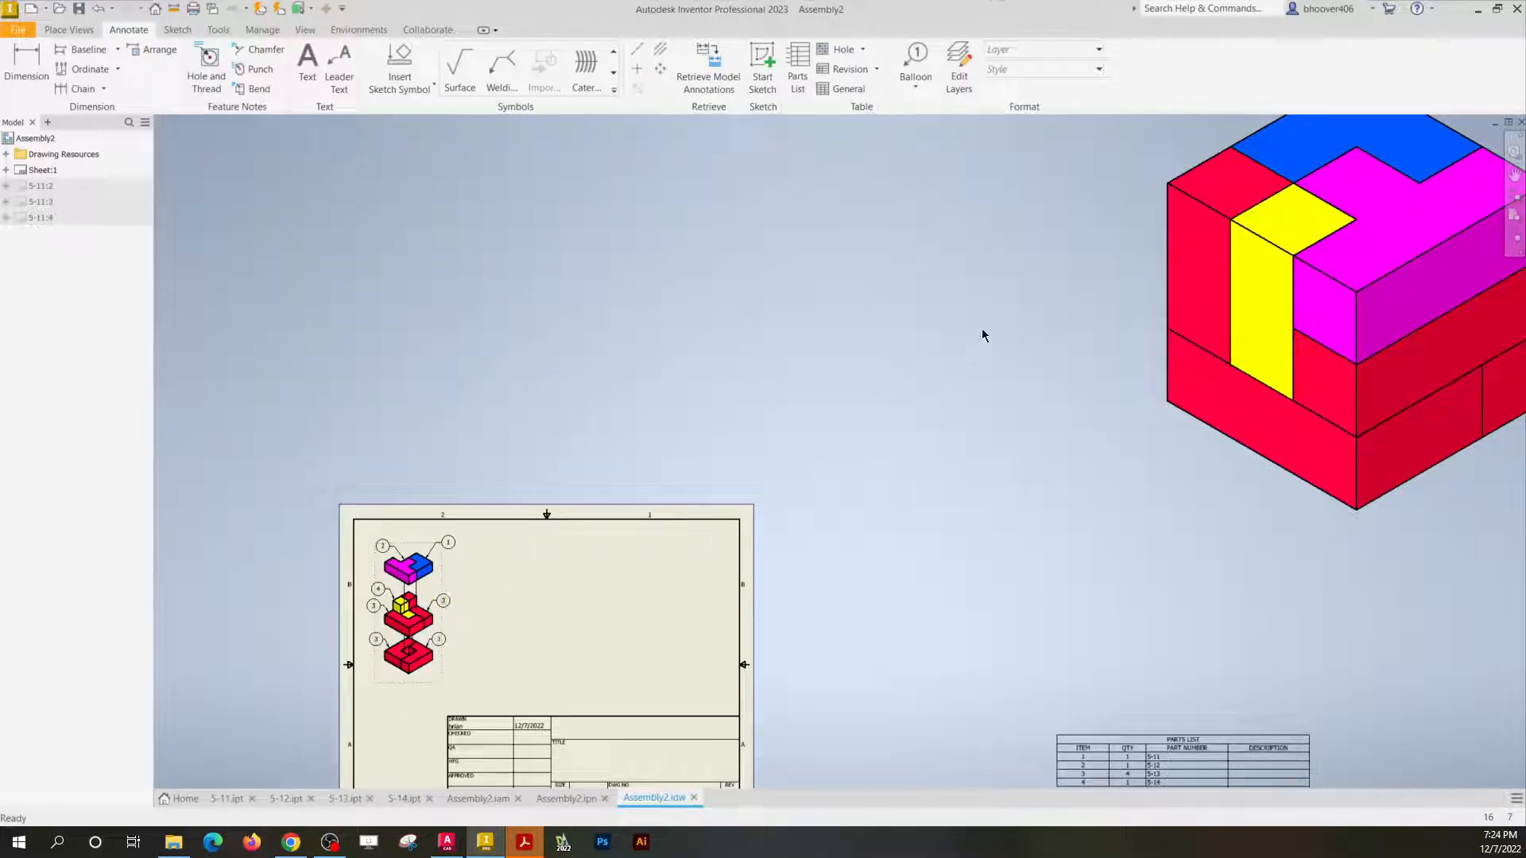
Set the assembled cube view's scale to 1/4 and move it to the sheet's upper-right corner.
double_click(1158, 259)
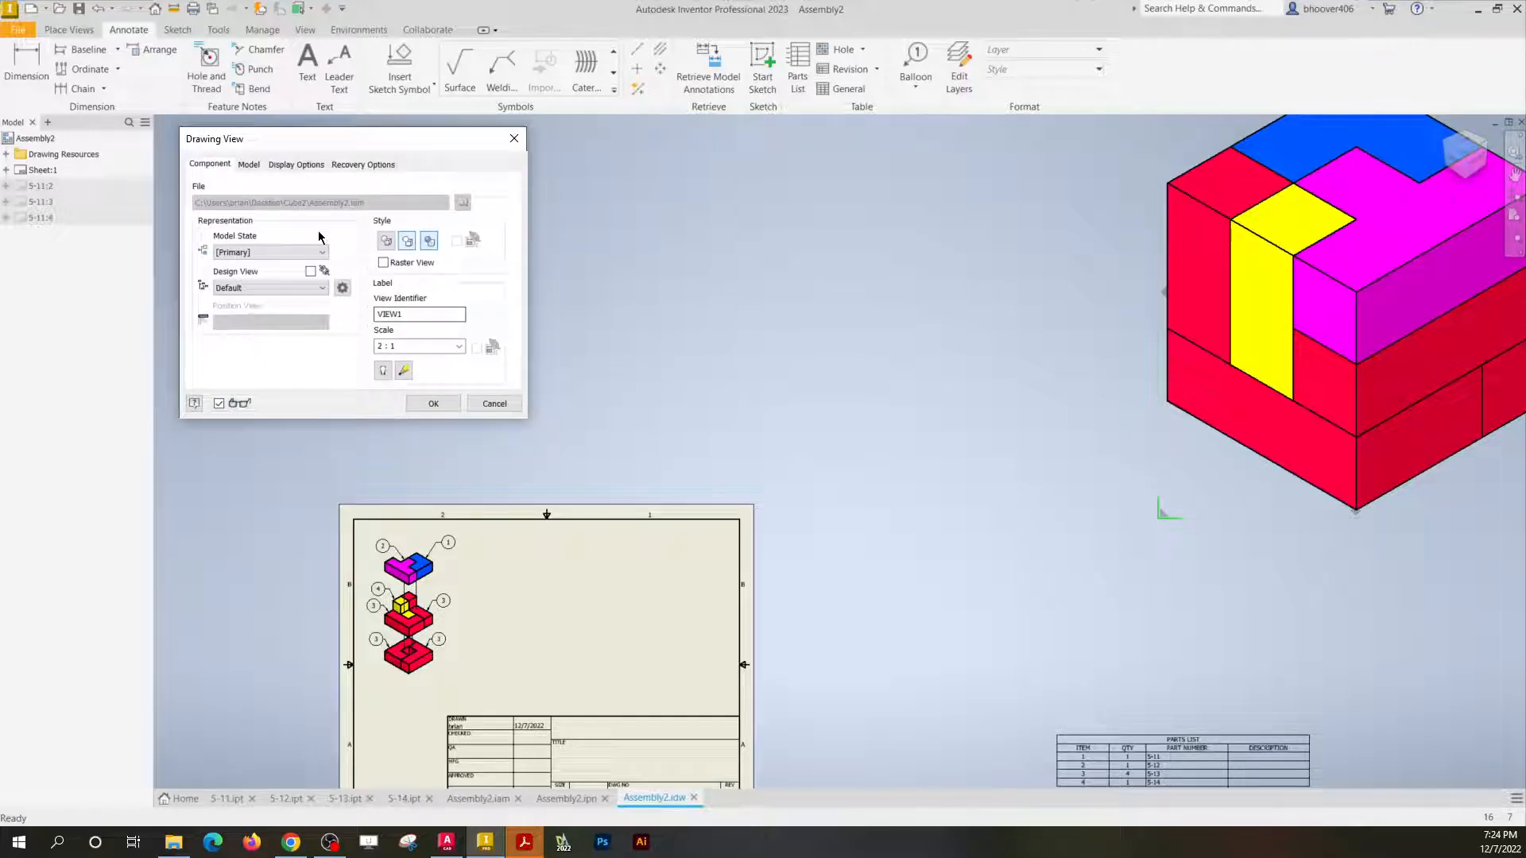
left_click(436, 346)
left_click(435, 361)
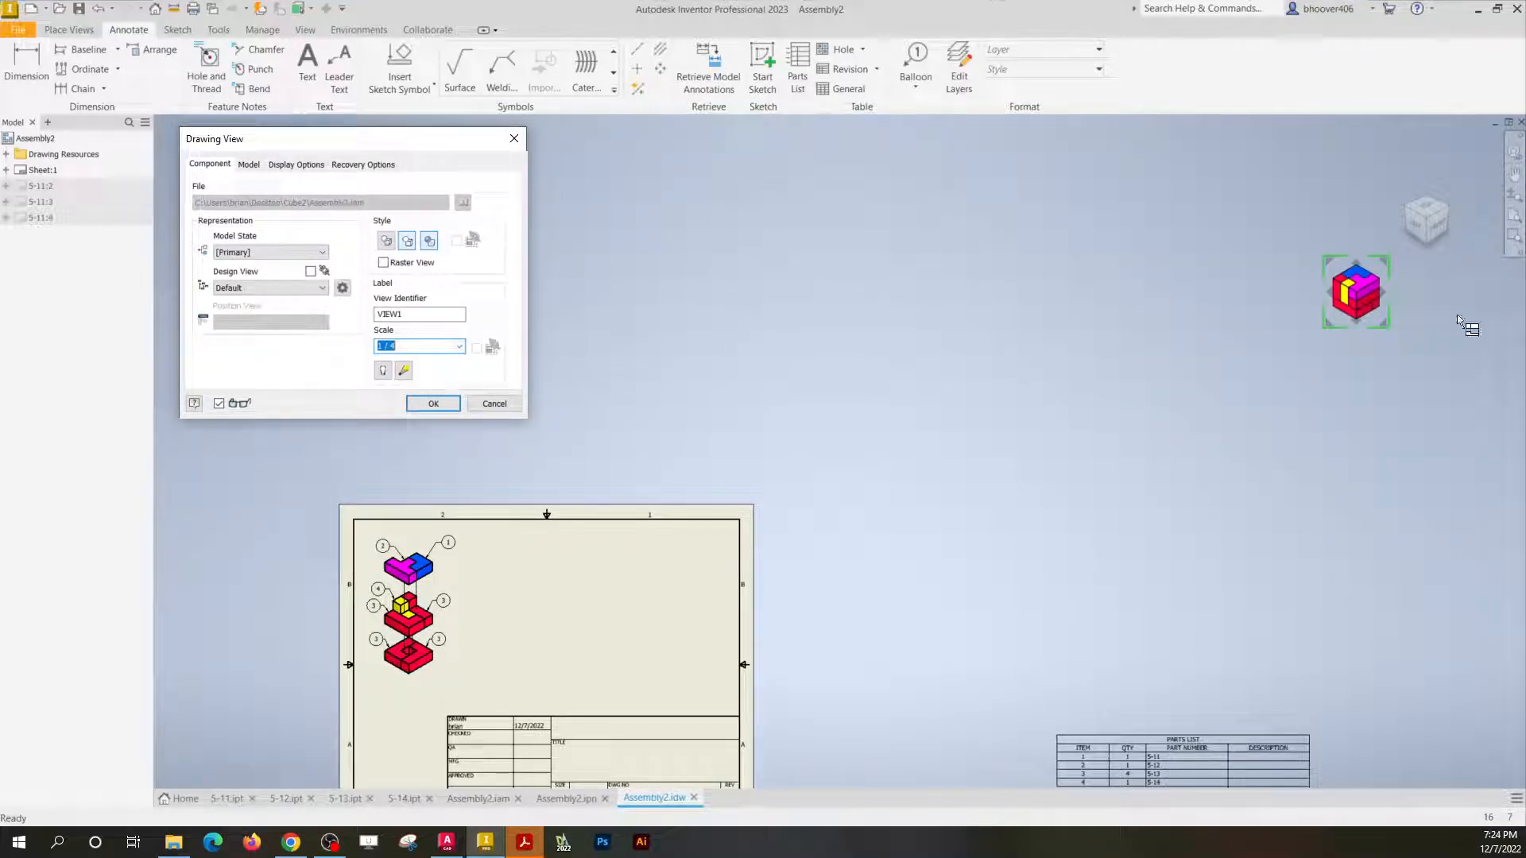
left_click(495, 404)
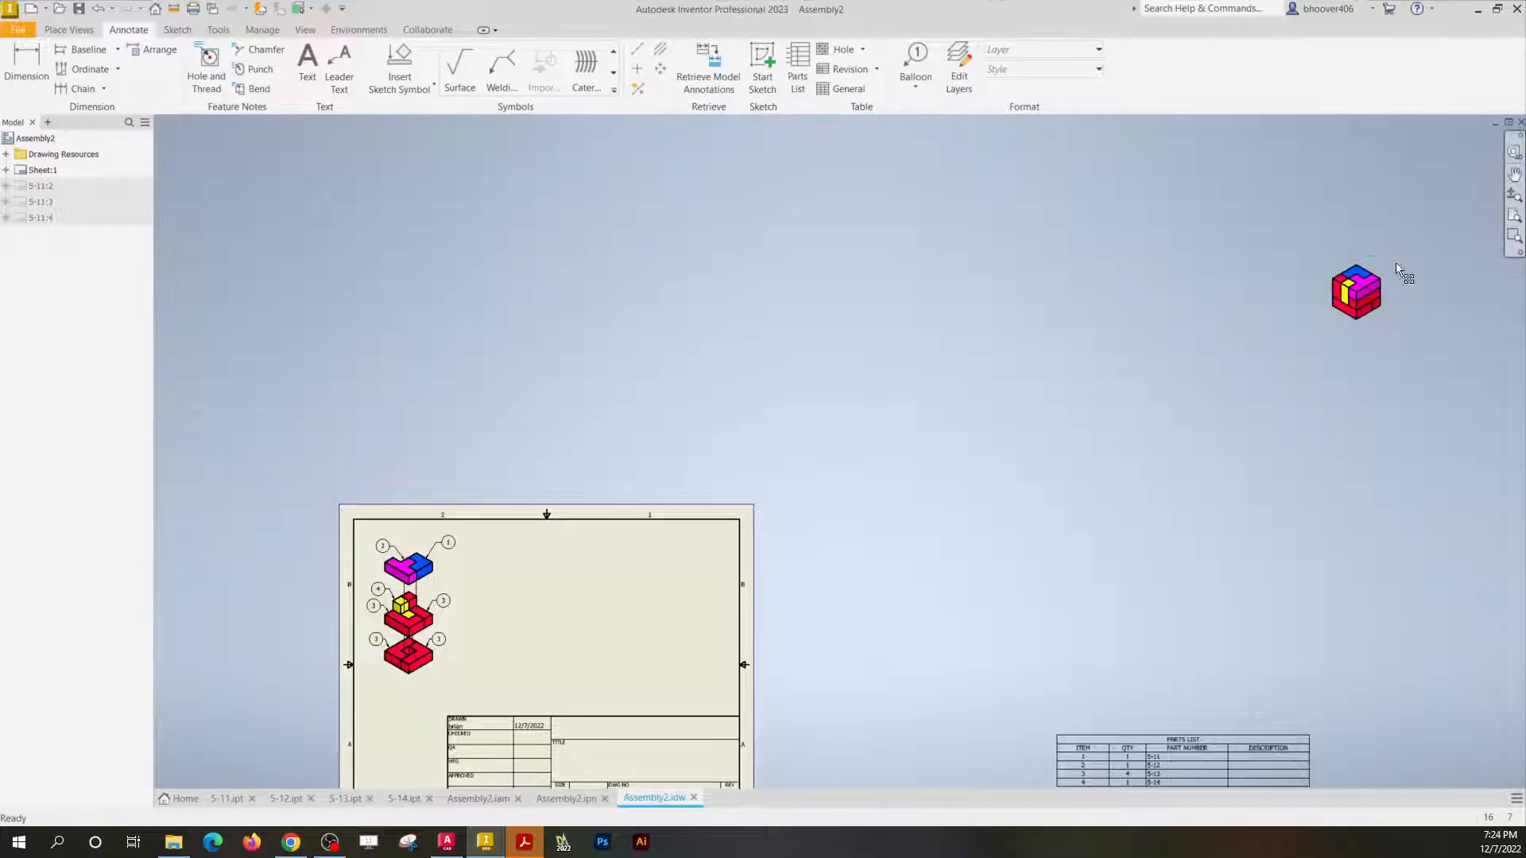
left_click_drag(845, 451, 703, 566)
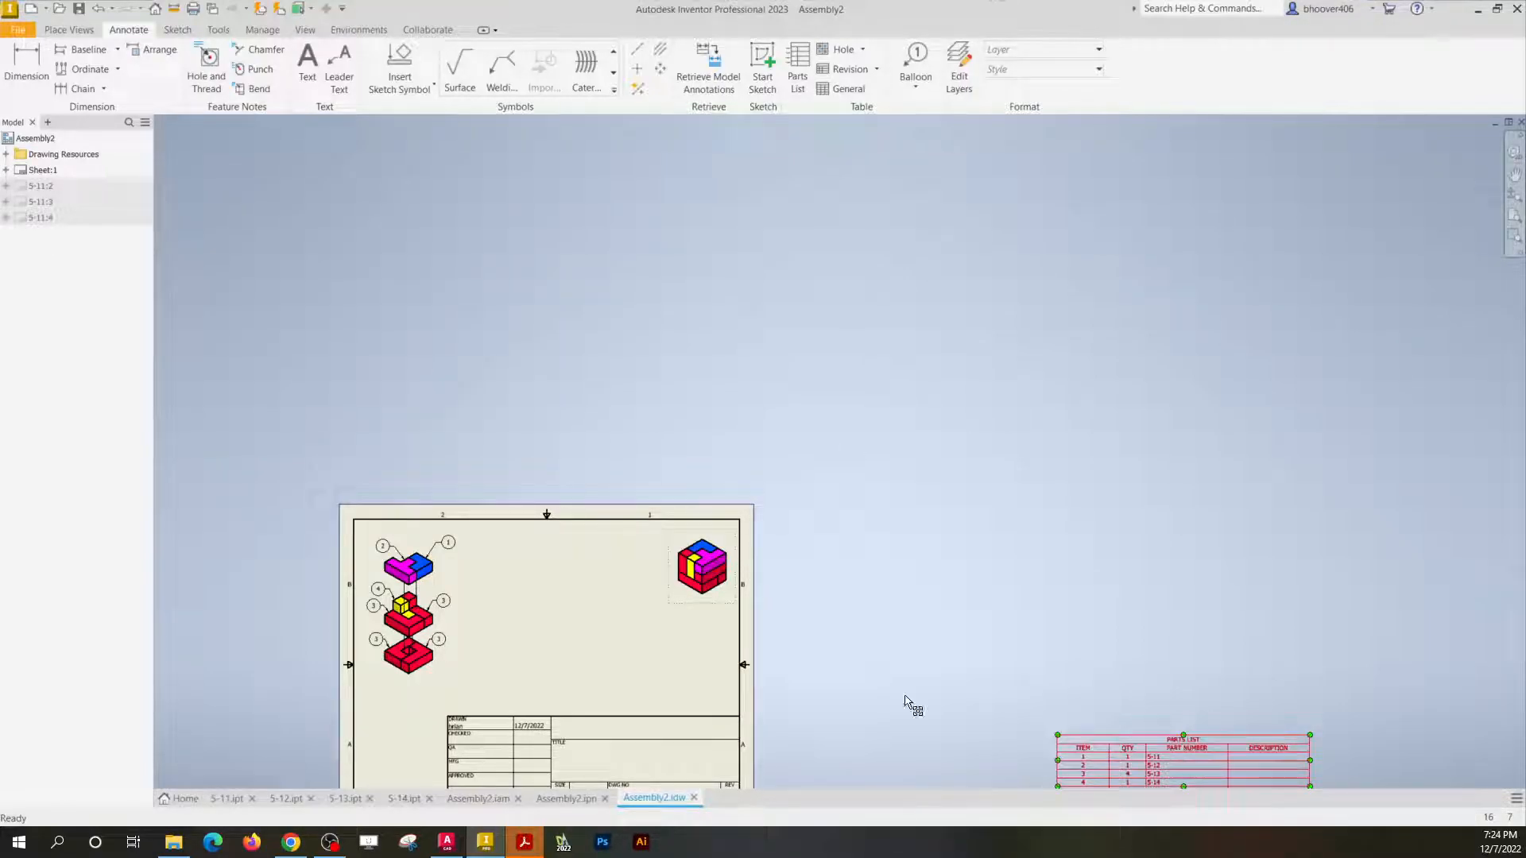
Move the parts list onto the sheet, just above the title block.
left_click_drag(906, 699, 589, 671)
scroll(589, 671, "up", 3)
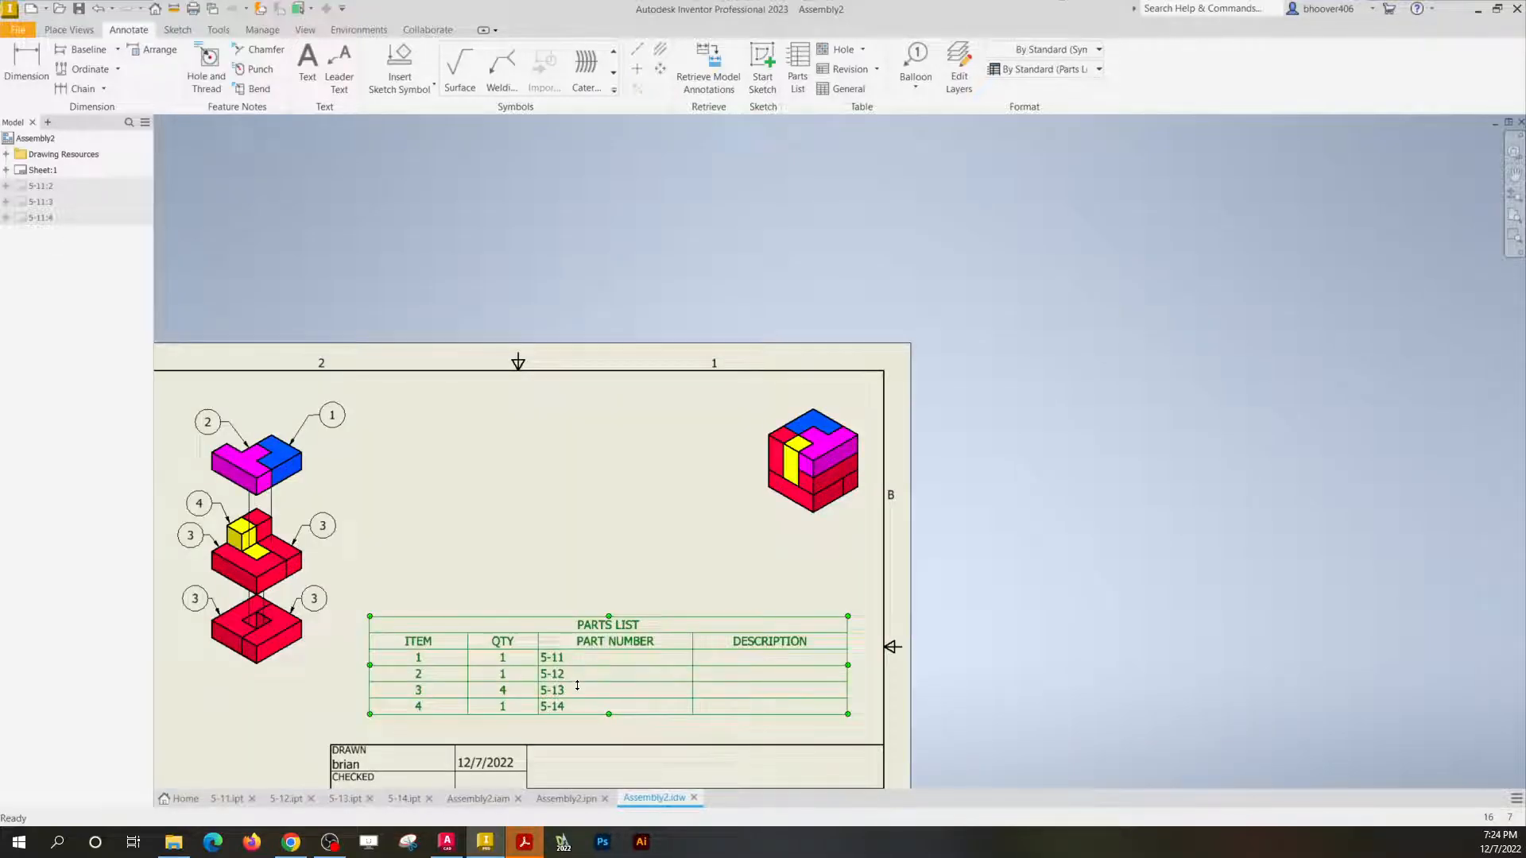
middle_click_drag(577, 685, 760, 477)
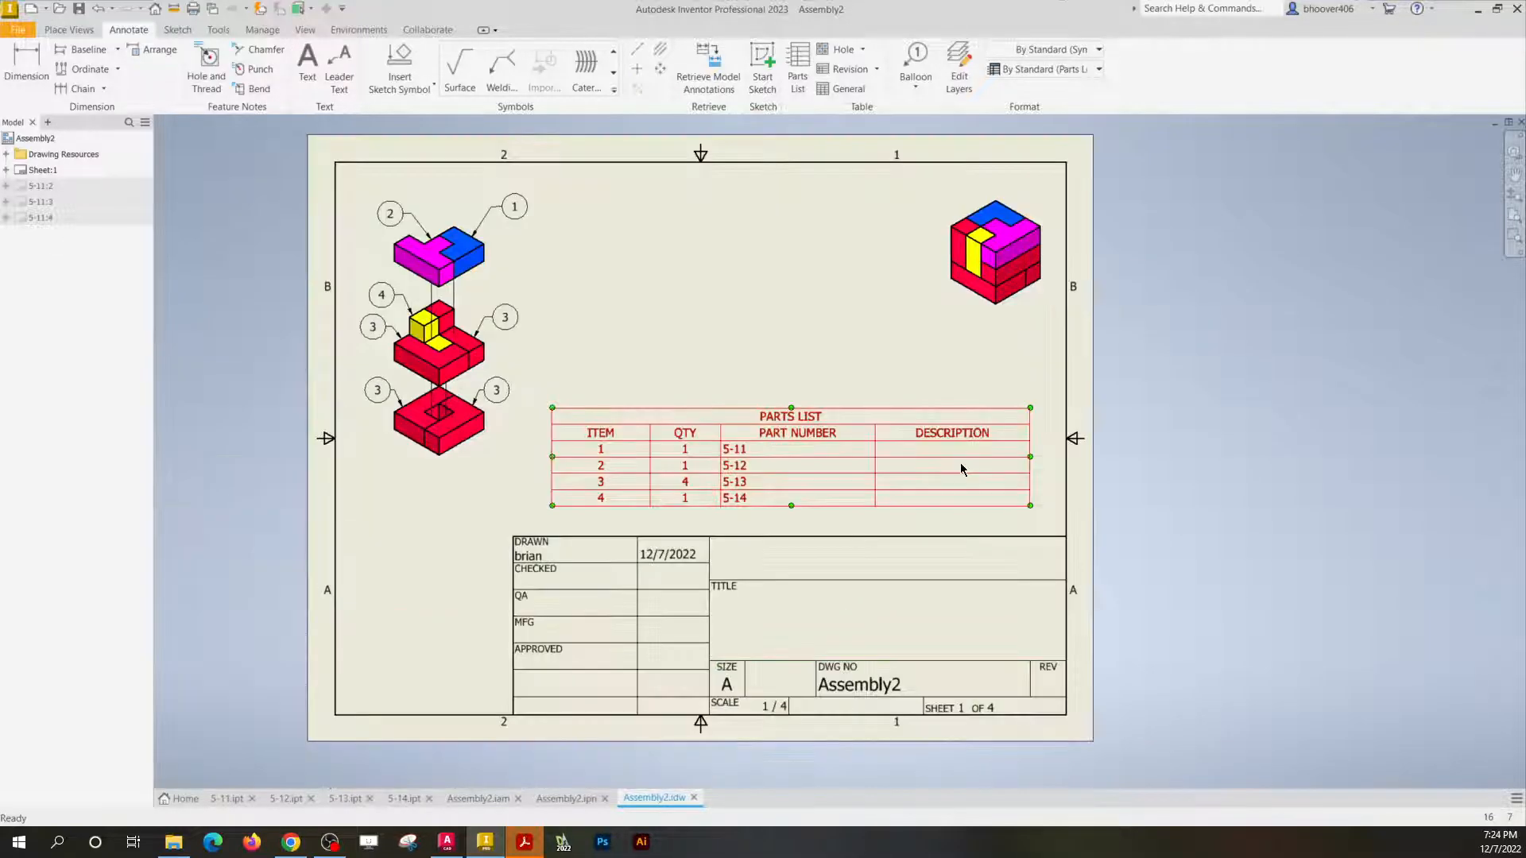
Remove the DESCRIPTION column from the parts list and align the table near the sheet's right border above the title block.
double_click(781, 435)
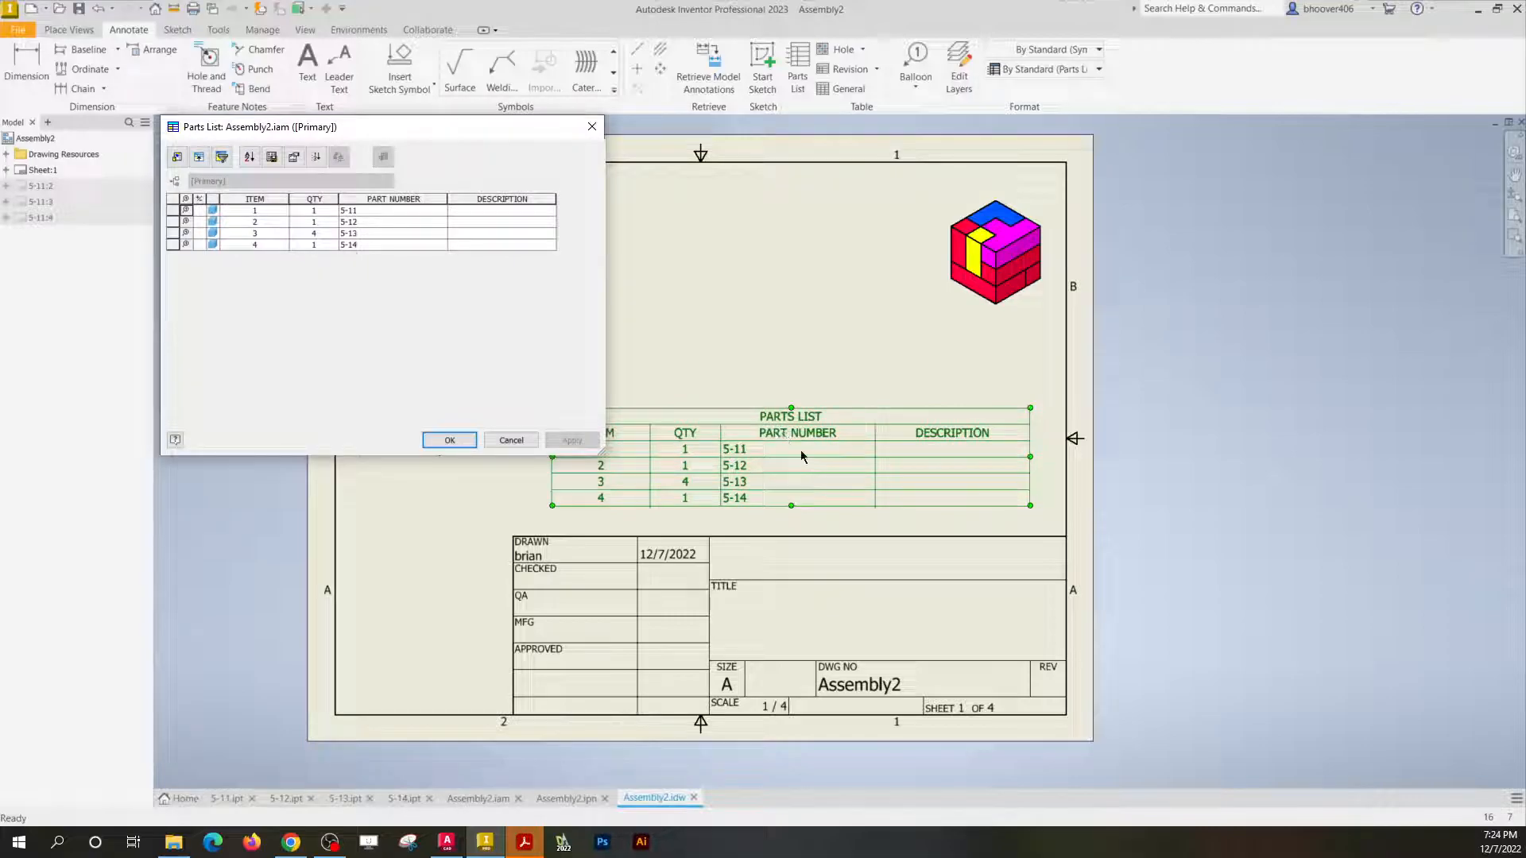
left_click(178, 156)
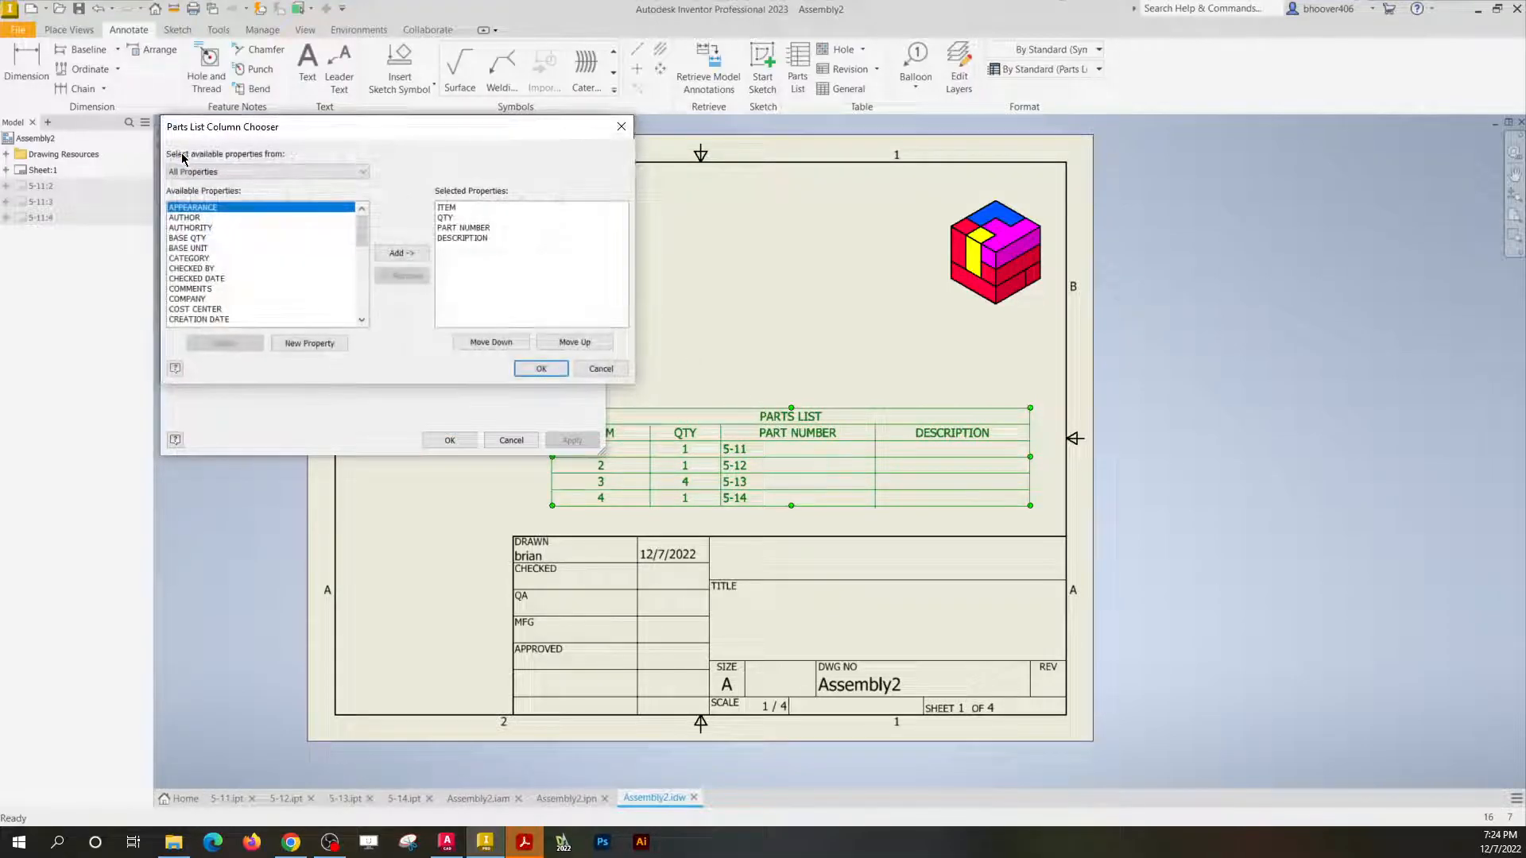
left_click(451, 238)
left_click(403, 278)
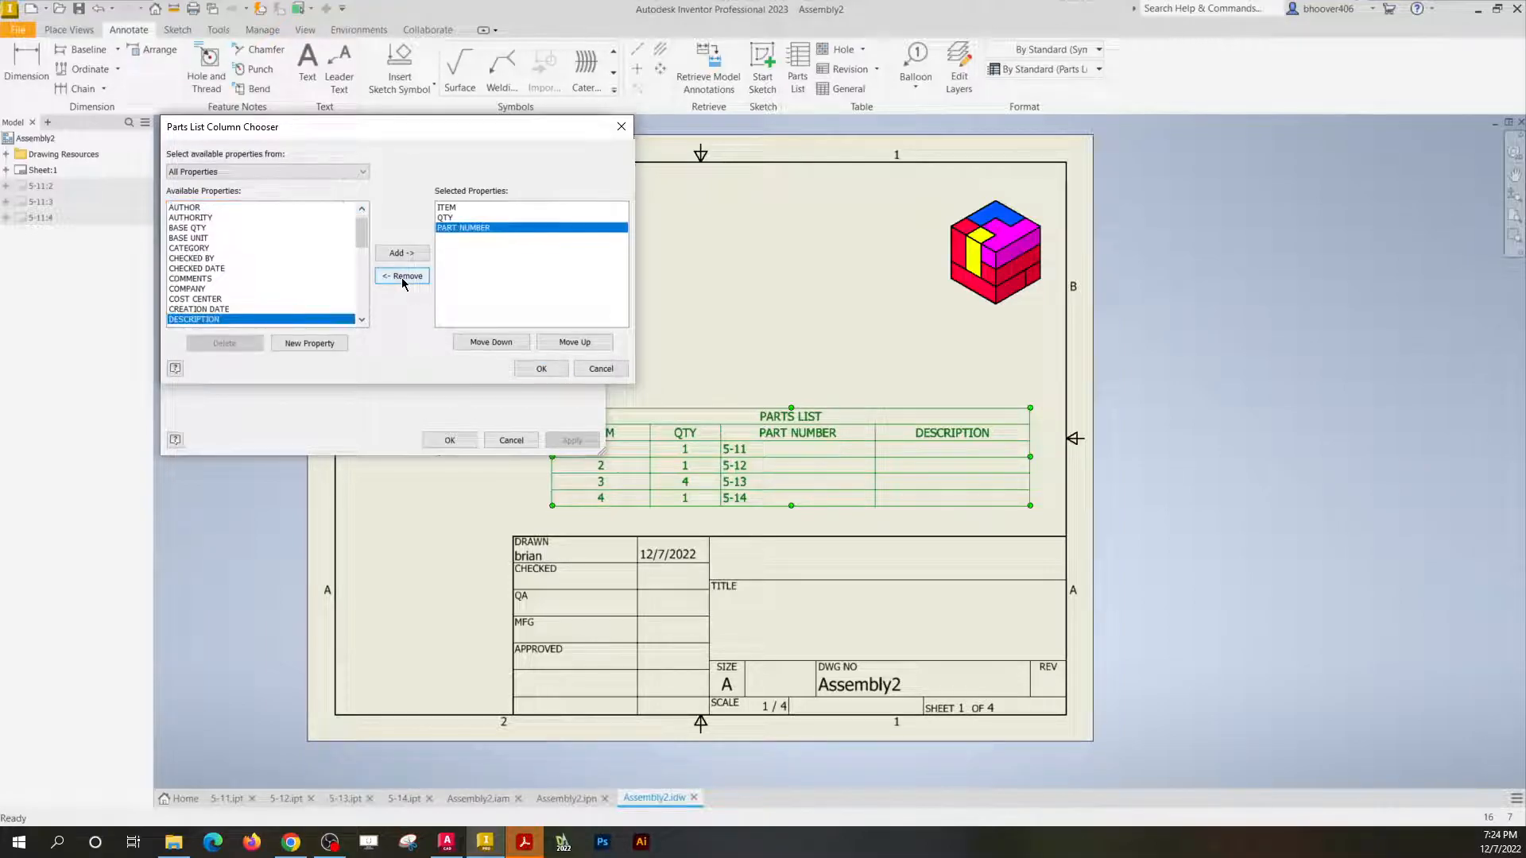
left_click(547, 371)
left_click(449, 439)
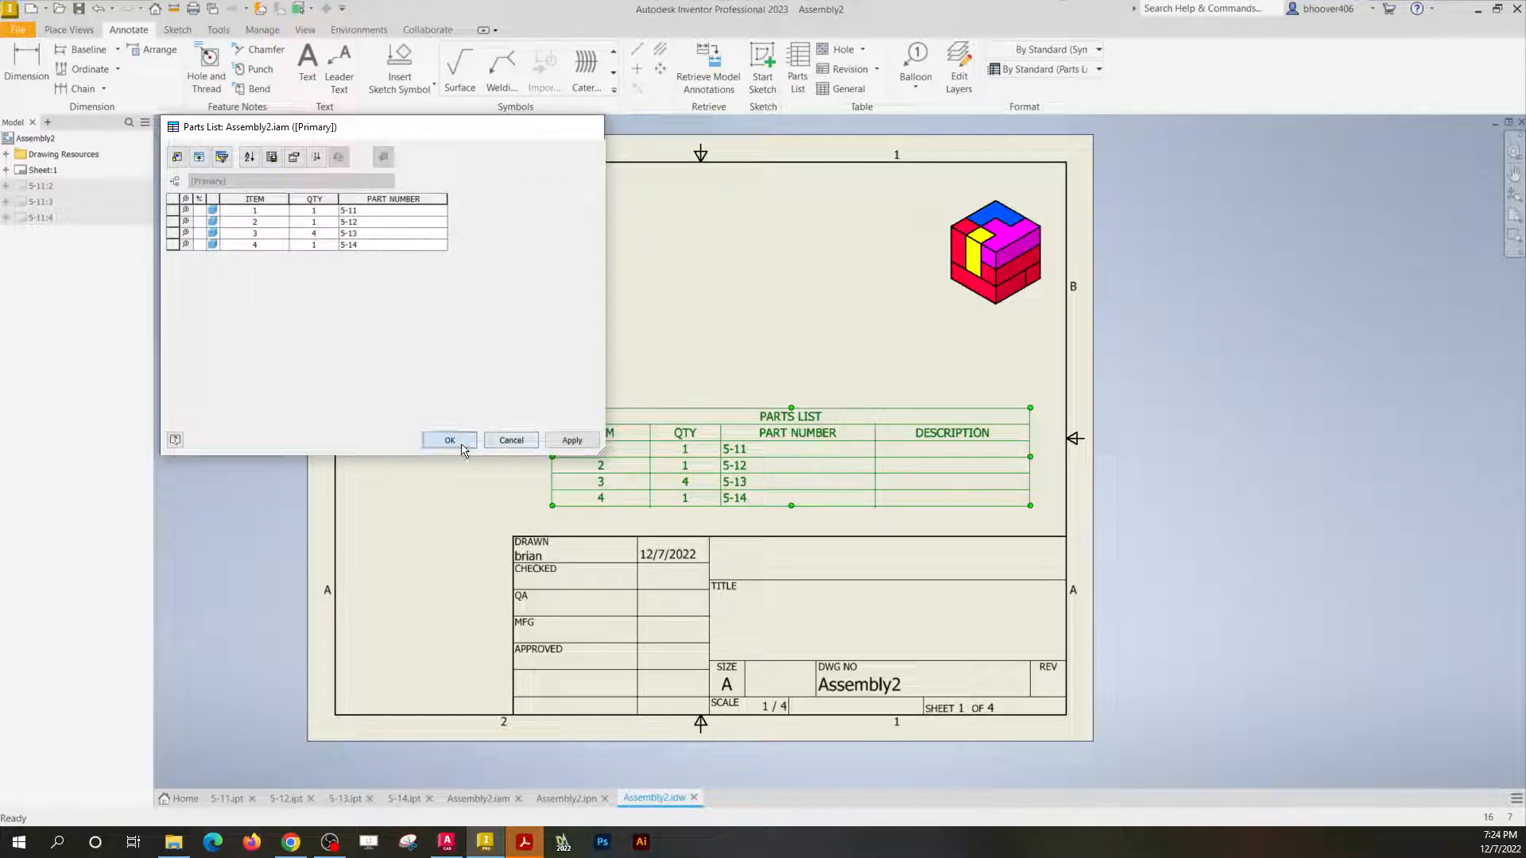
left_click_drag(940, 436, 960, 451)
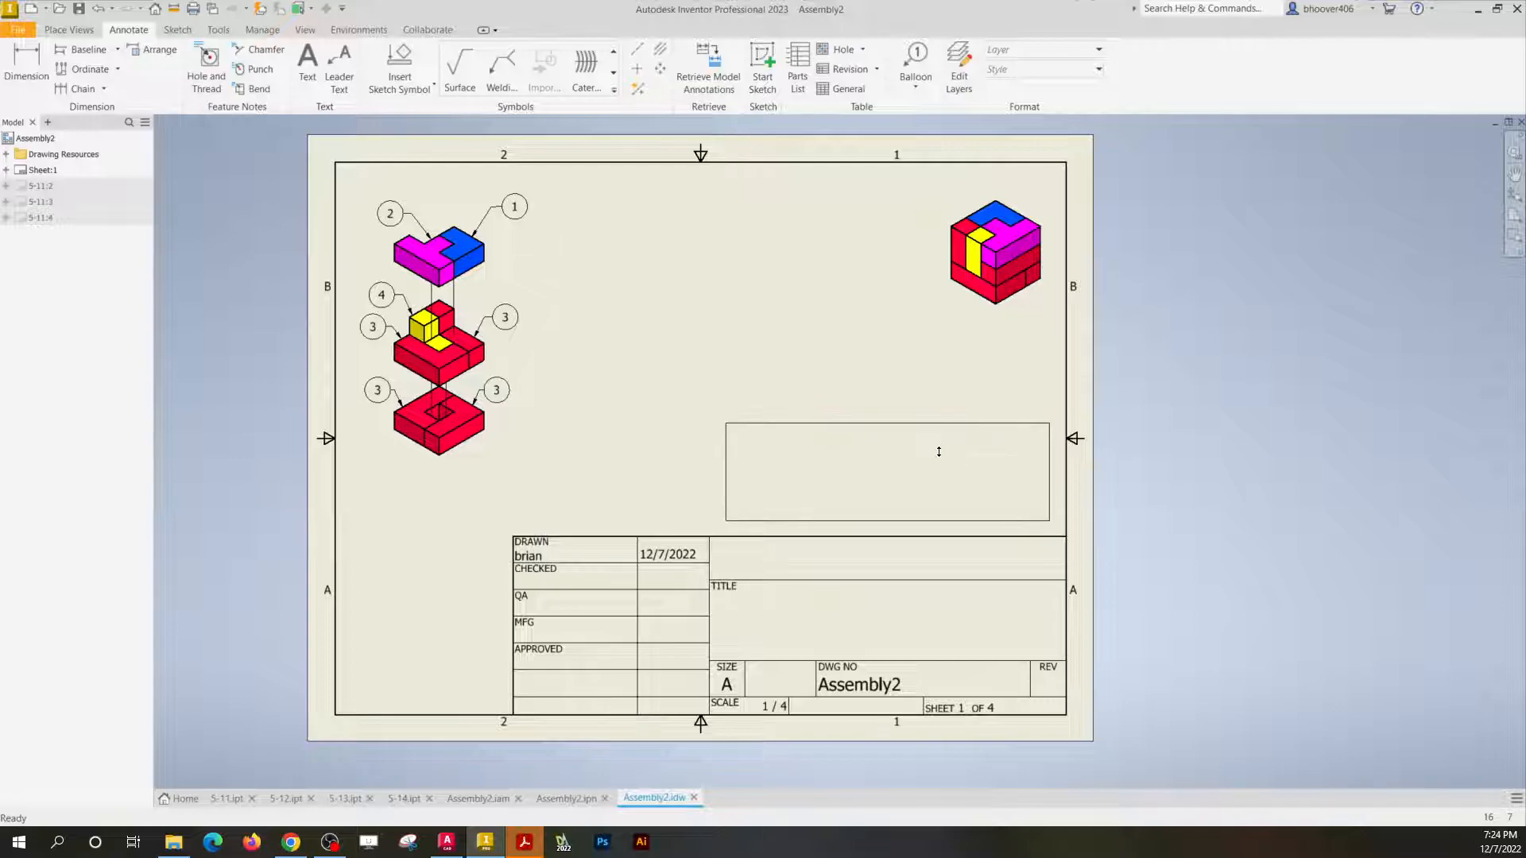
left_click_drag(734, 446, 959, 443)
Set the assembled cube view's scale to 1/2 and move it between the exploded view and the parts list.
double_click(961, 205)
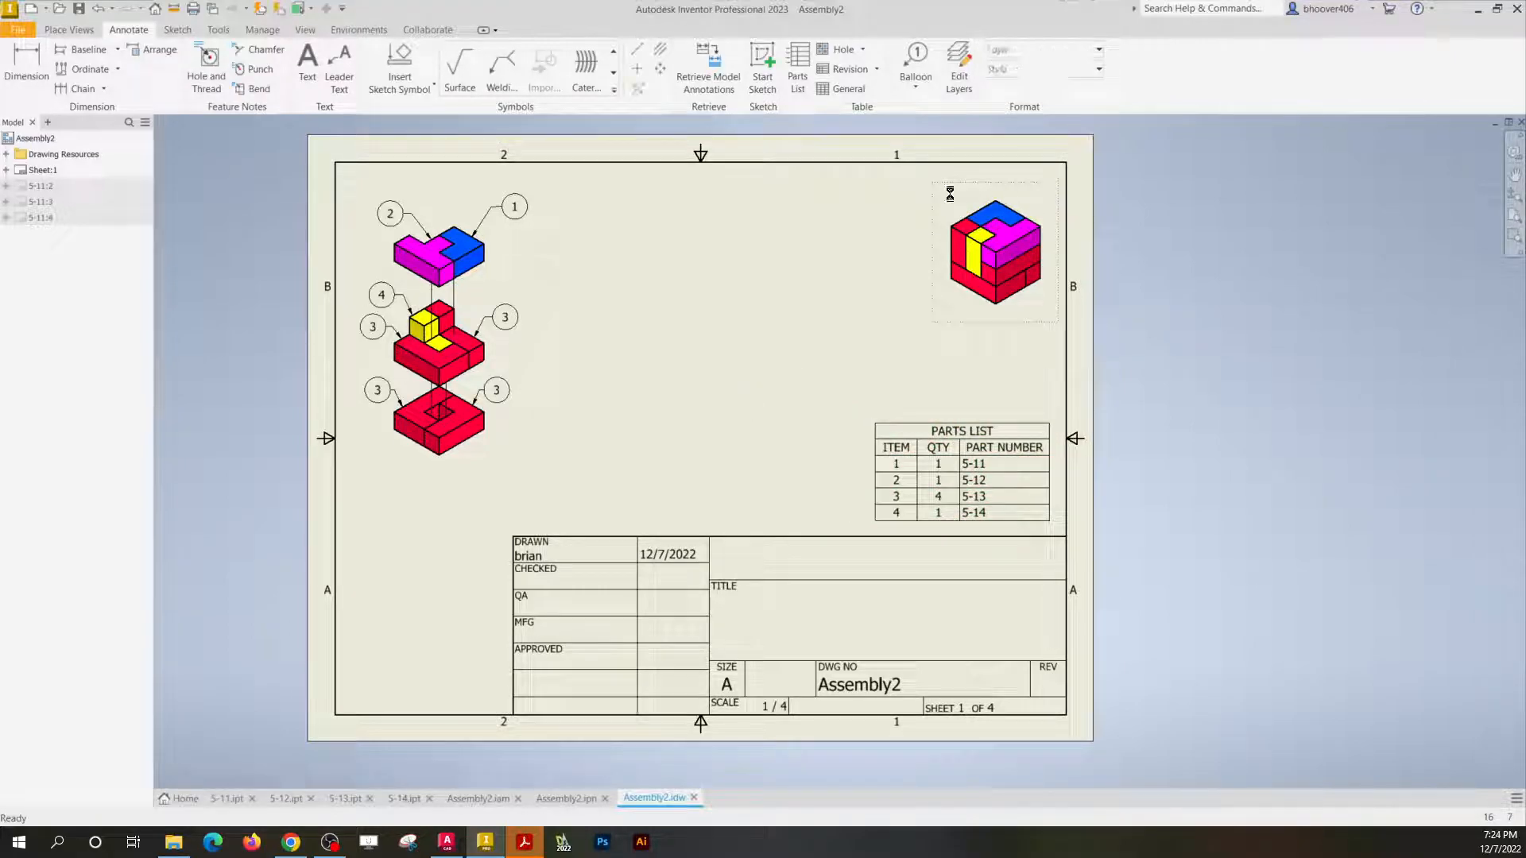
left_click(458, 347)
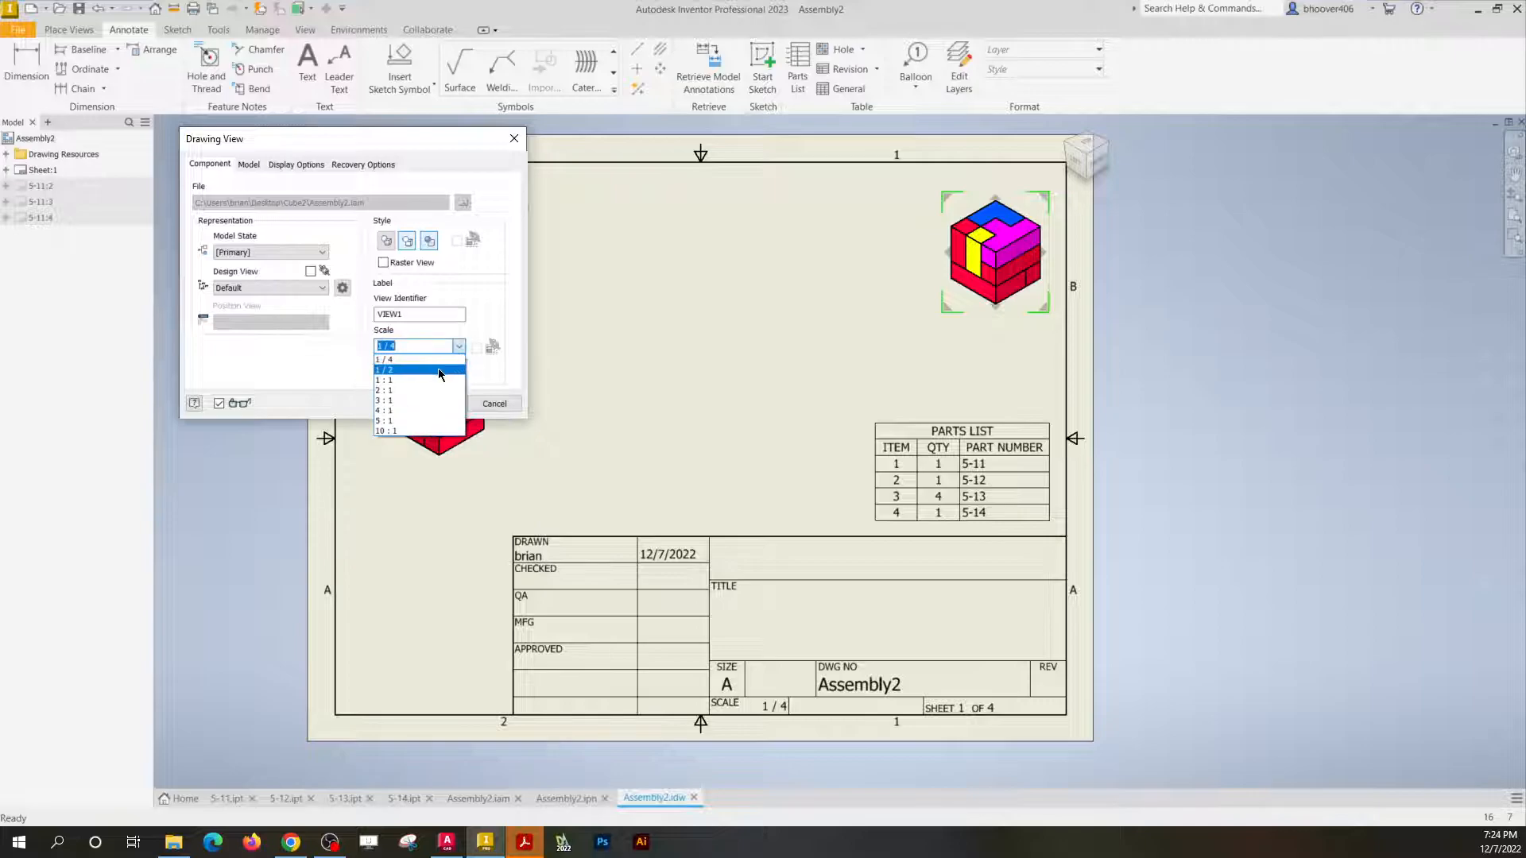
left_click(441, 370)
left_click(434, 404)
mouse_move(894, 189)
left_mouse_down()
mouse_move(702, 255)
mouse_move(600, 258)
left_mouse_up()
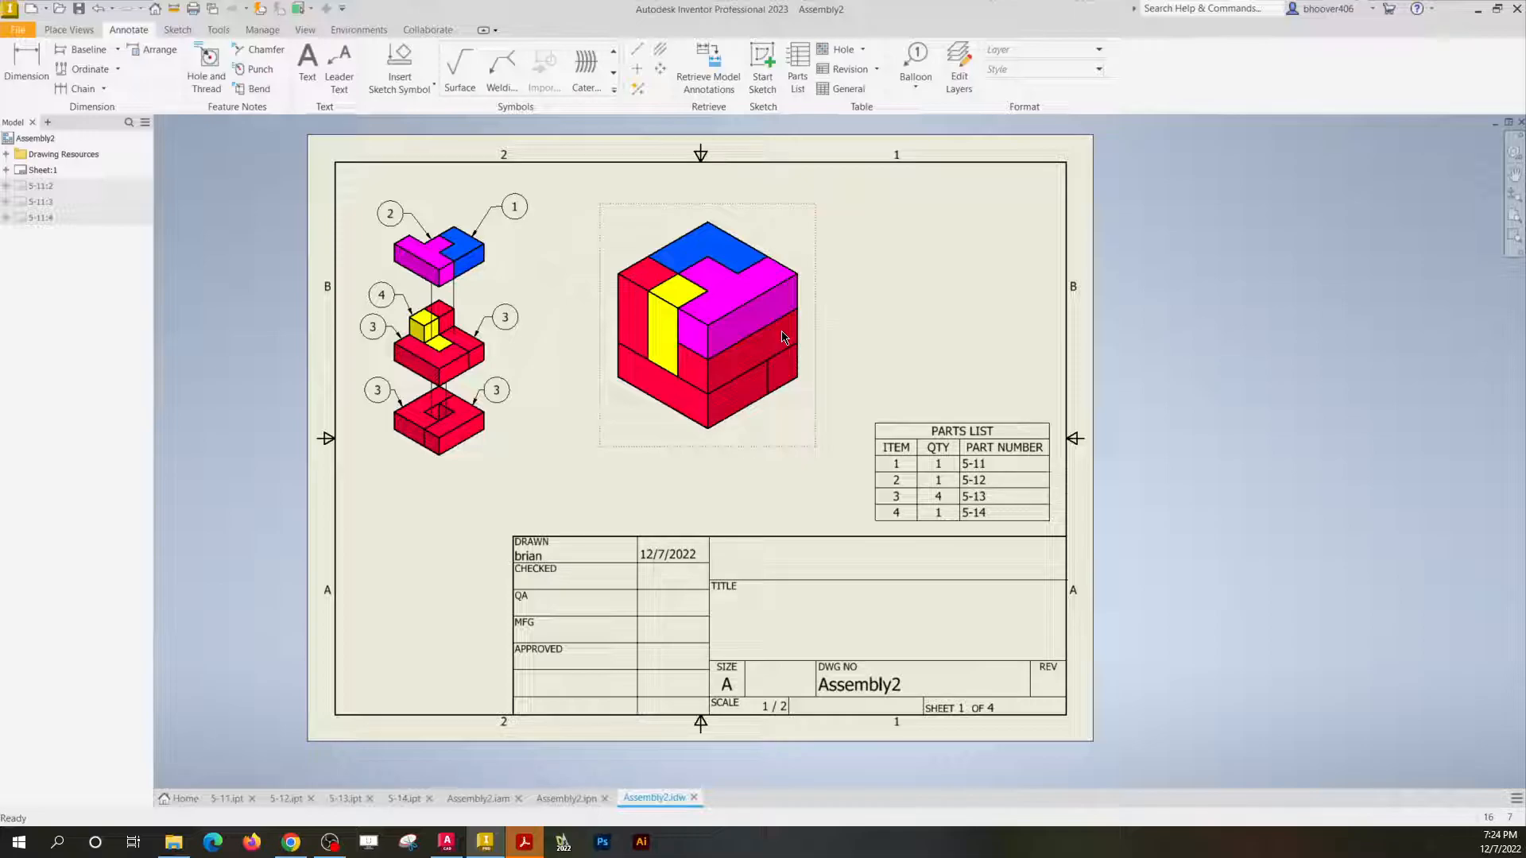
scroll(704, 570, "down", 2)
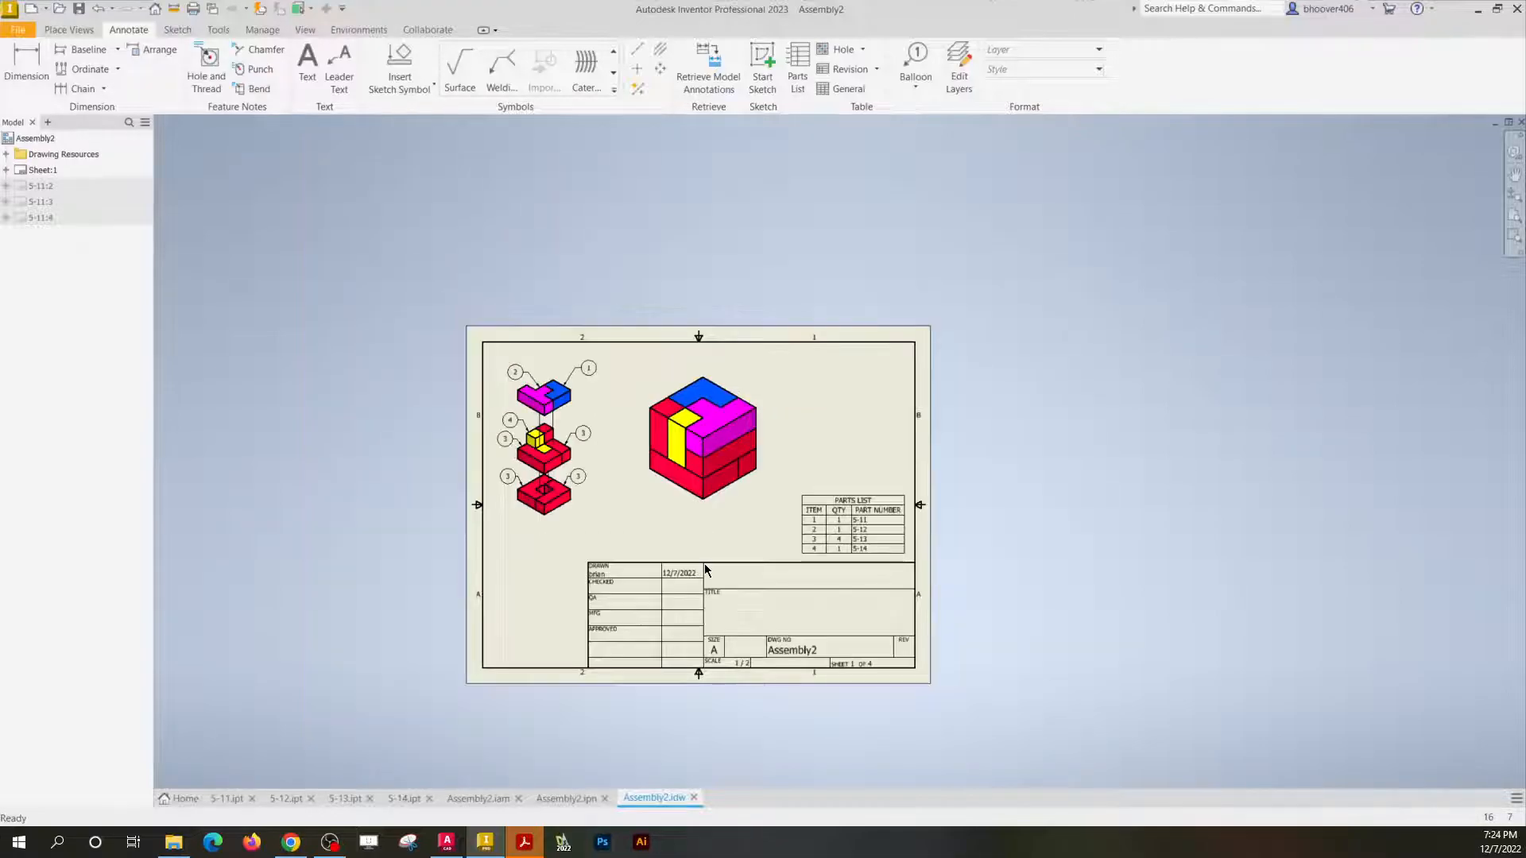
scroll(645, 543, "down", 3)
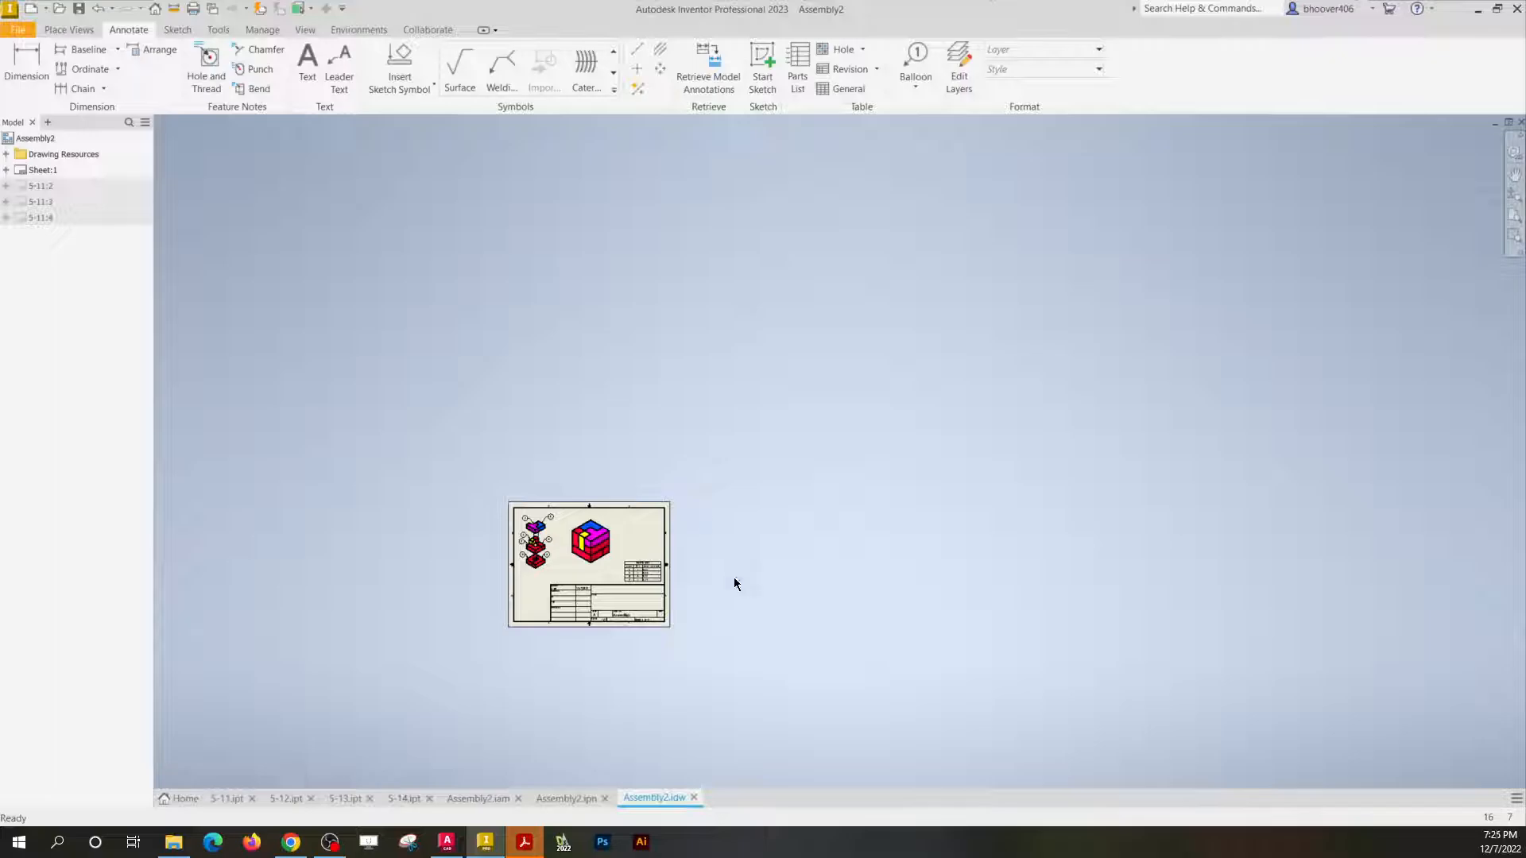